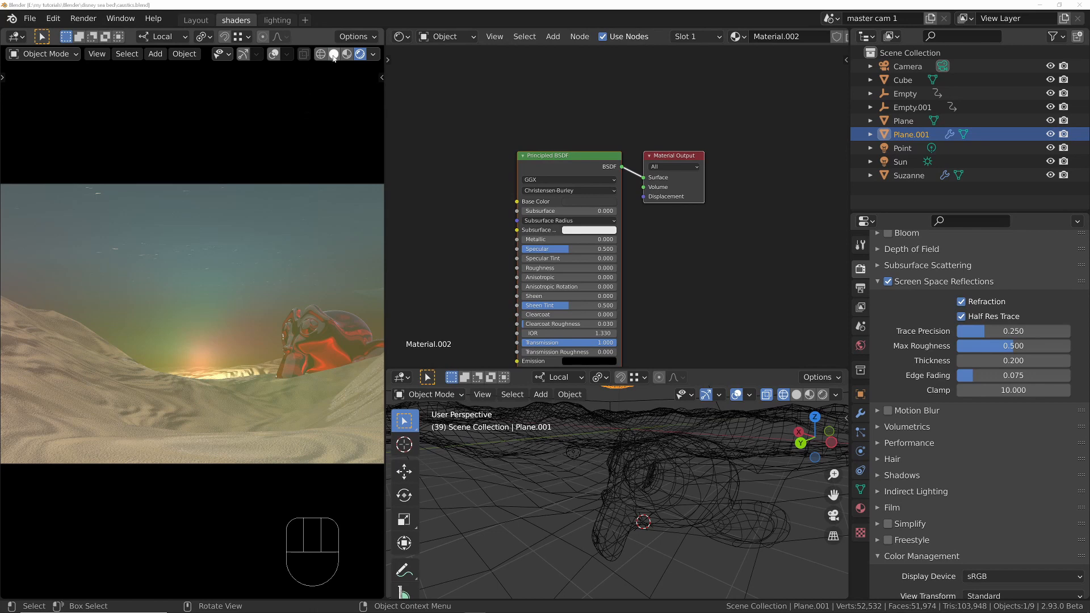
Step: Show the viewport overlays and isolate the Suzanne head and the sand Plane together in local view
left_click(273, 56)
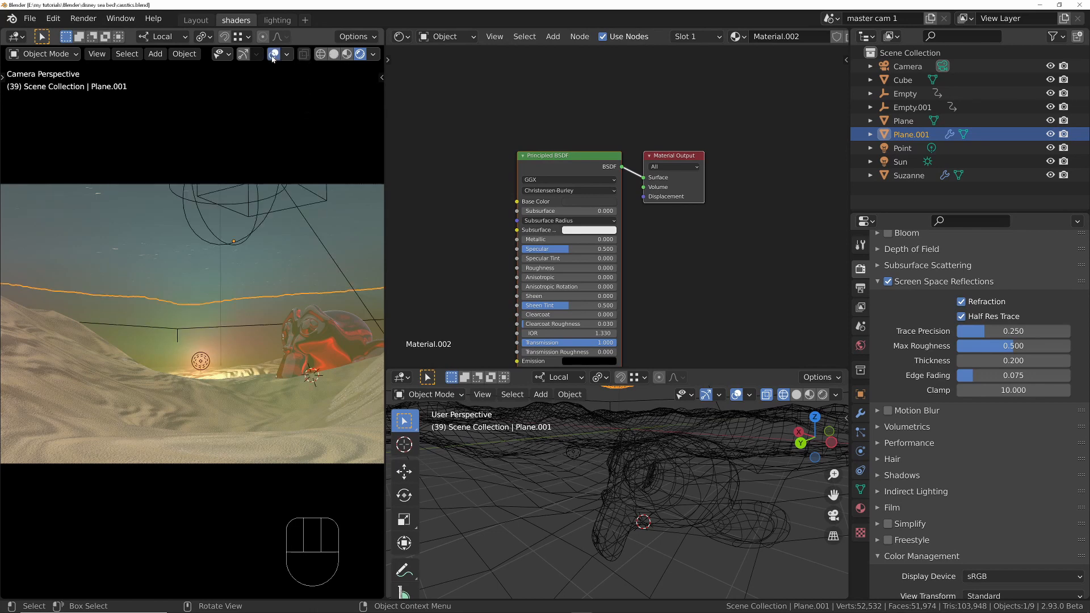
left_click(319, 338)
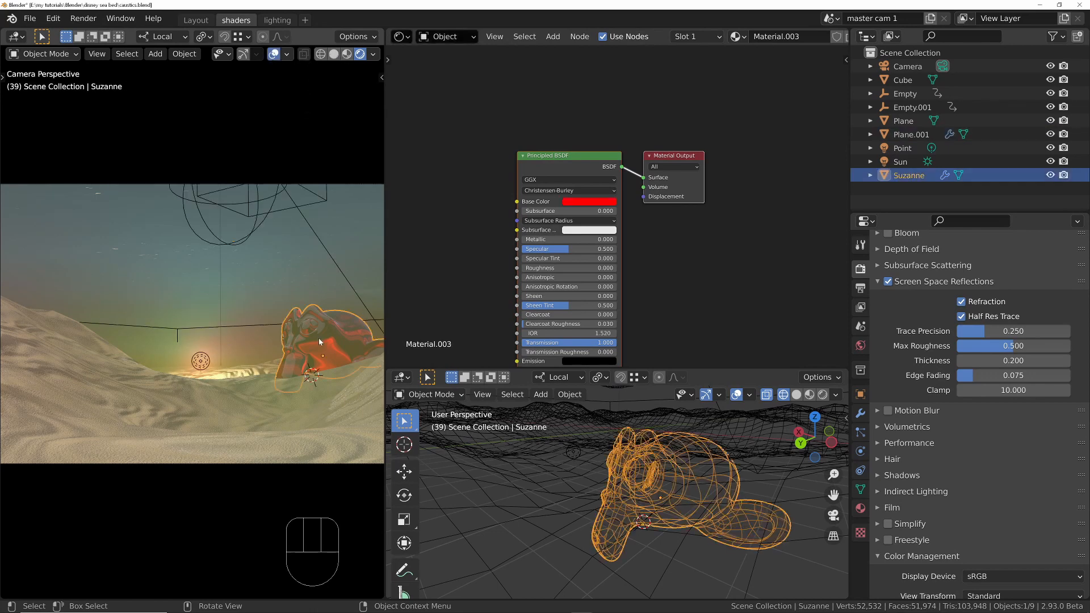
left_click(305, 423, "shift")
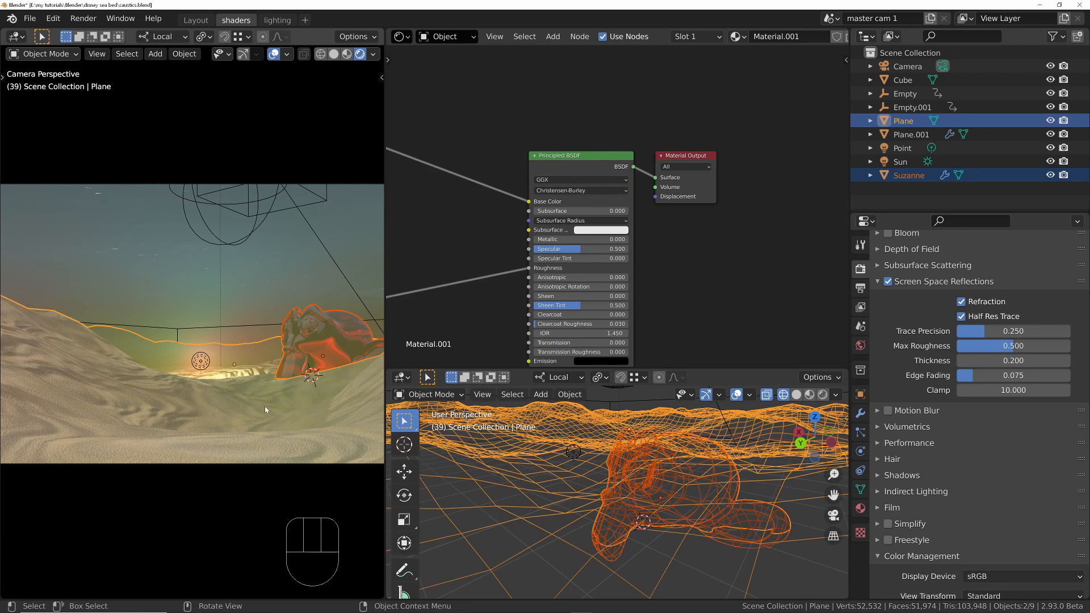
key("KP_Divide")
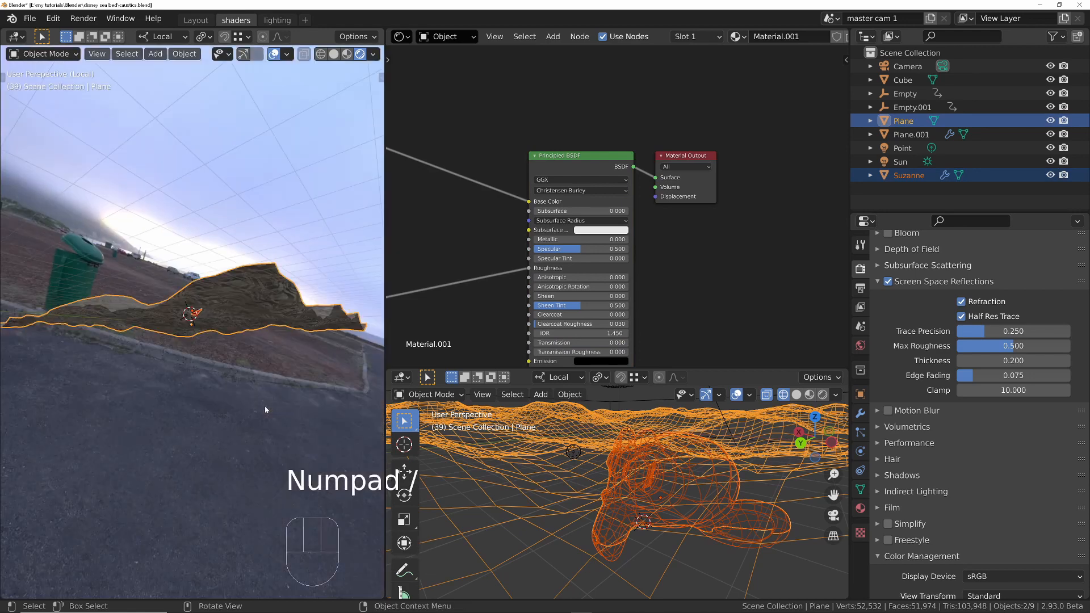
mouse_move(233, 319)
middle_mouse_down()
mouse_move(238, 348)
mouse_move(226, 295)
mouse_move(236, 379)
mouse_move(222, 352)
mouse_move(172, 419)
mouse_move(244, 318)
middle_mouse_up()
Step: Disconnect the sand Plane's Material Output node from the Principled BSDF and move it to an empty area of the node graph
left_click(172, 420)
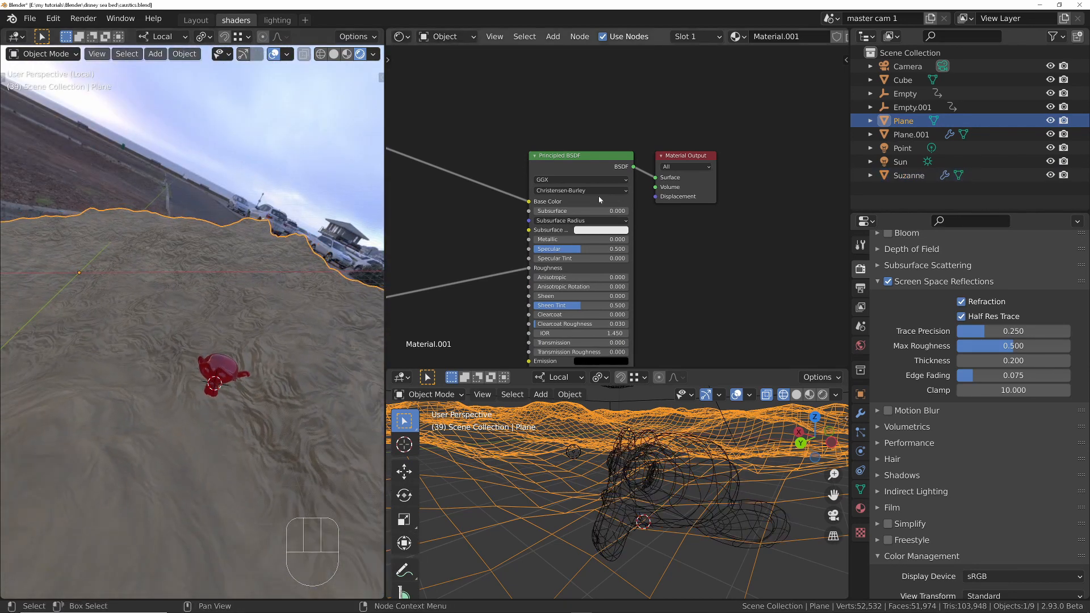
middle_click_drag(722, 228, 779, 258, "ctrl")
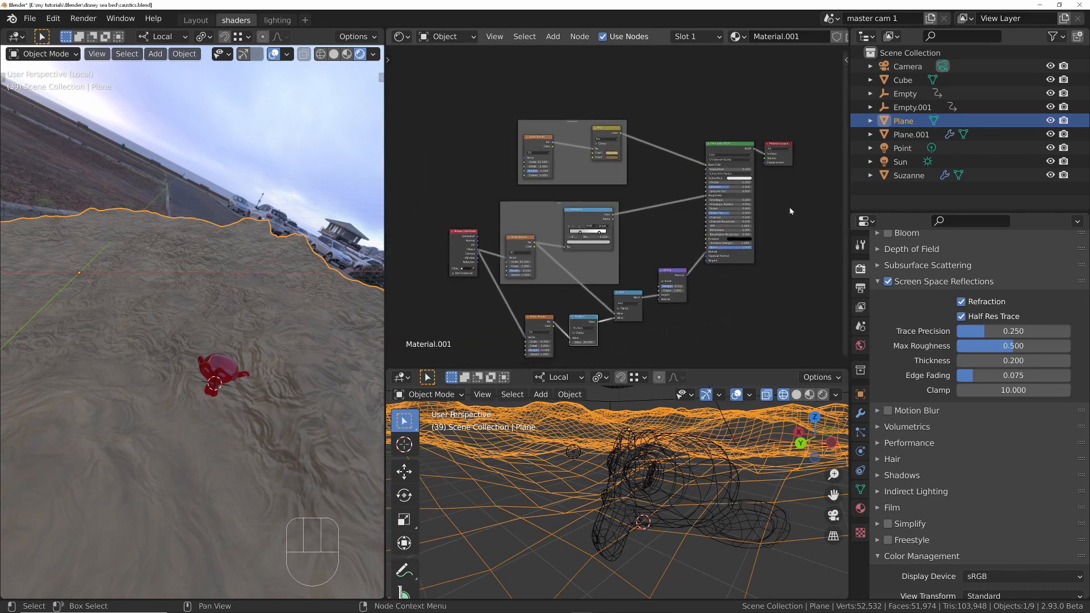
middle_click_drag(795, 173, 637, 249)
left_click_drag(624, 226, 681, 216)
right_click_drag(616, 249, 617, 247, "ctrl")
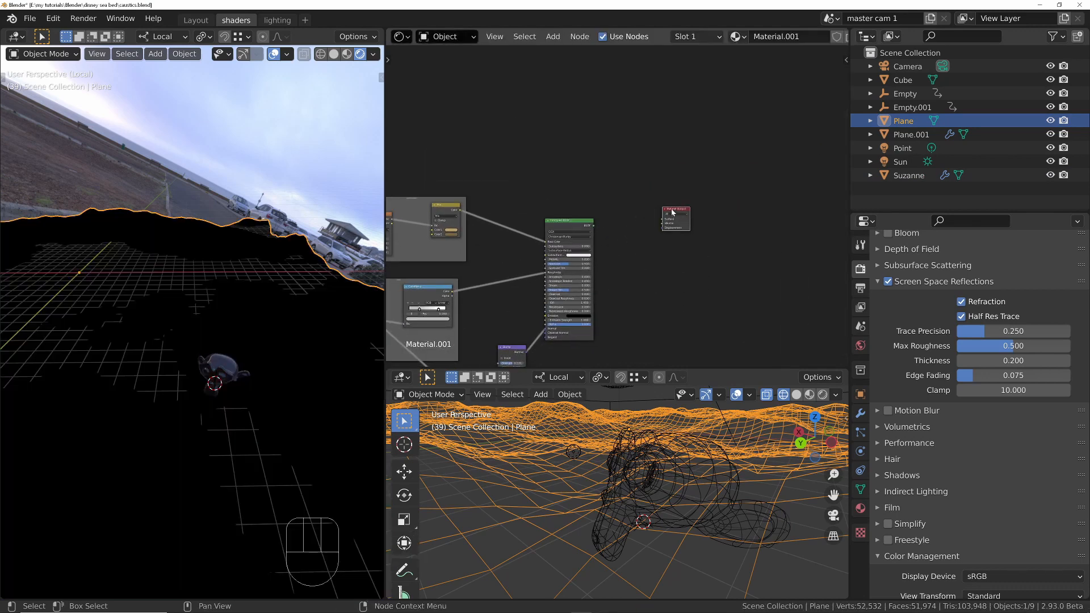
left_click_drag(672, 212, 673, 187)
middle_click_drag(655, 137, 653, 272)
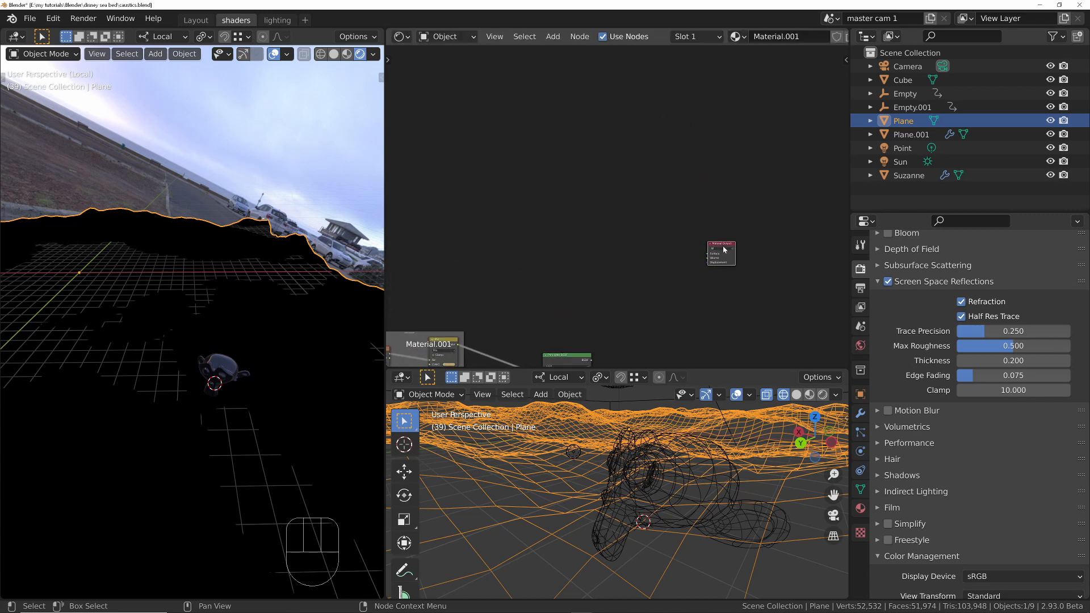
left_click_drag(723, 241, 722, 165)
scroll(660, 211, "up", 1)
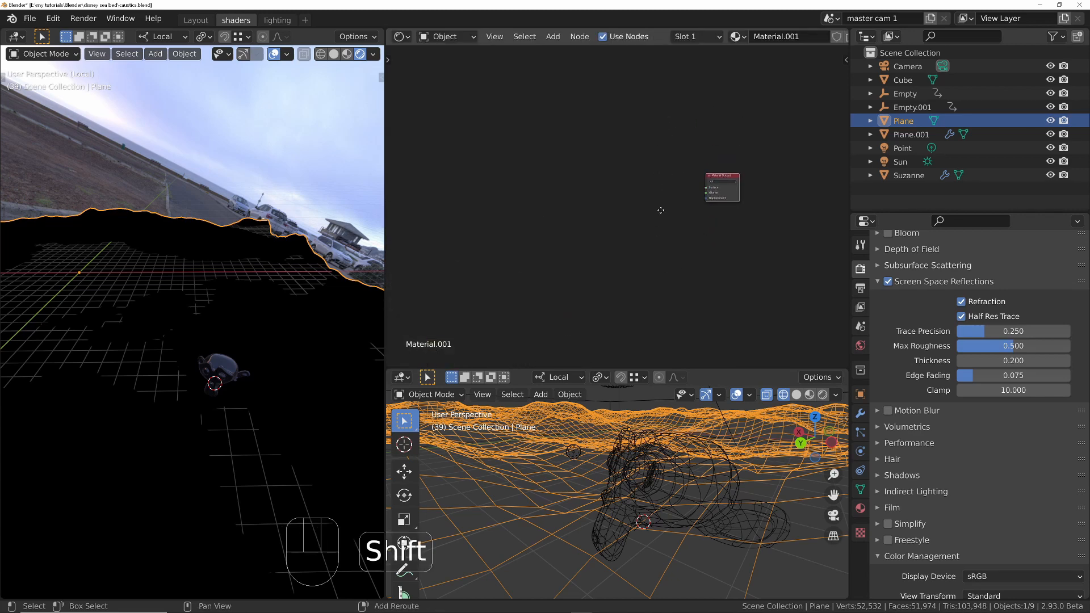
Step: Add a Voronoi Texture node and connect its Distance output to the Material Output's Surface input
key("shift+a")
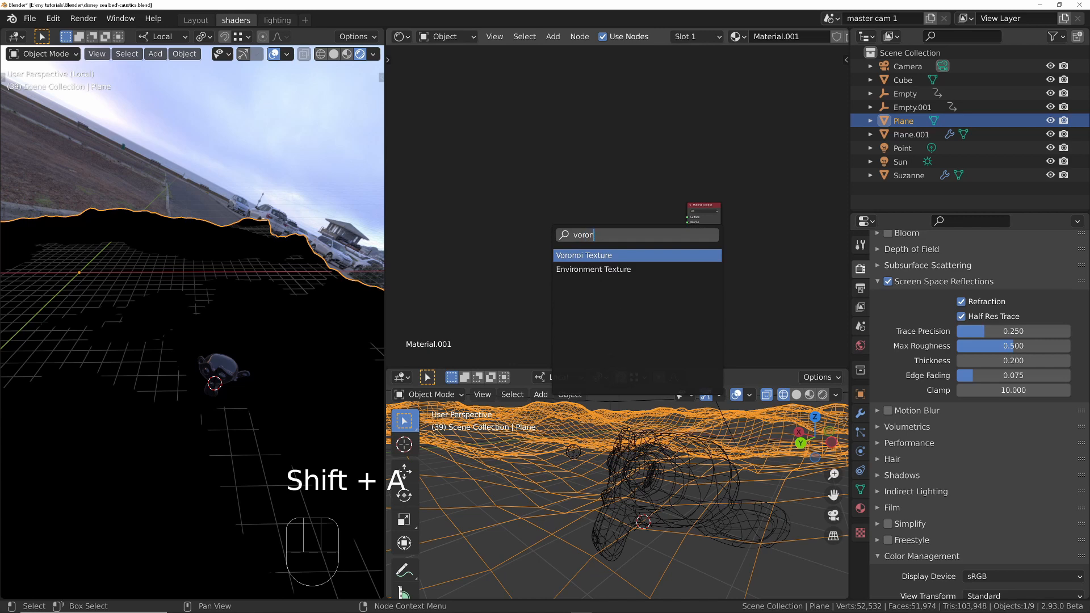
key("Return")
left_click(541, 199)
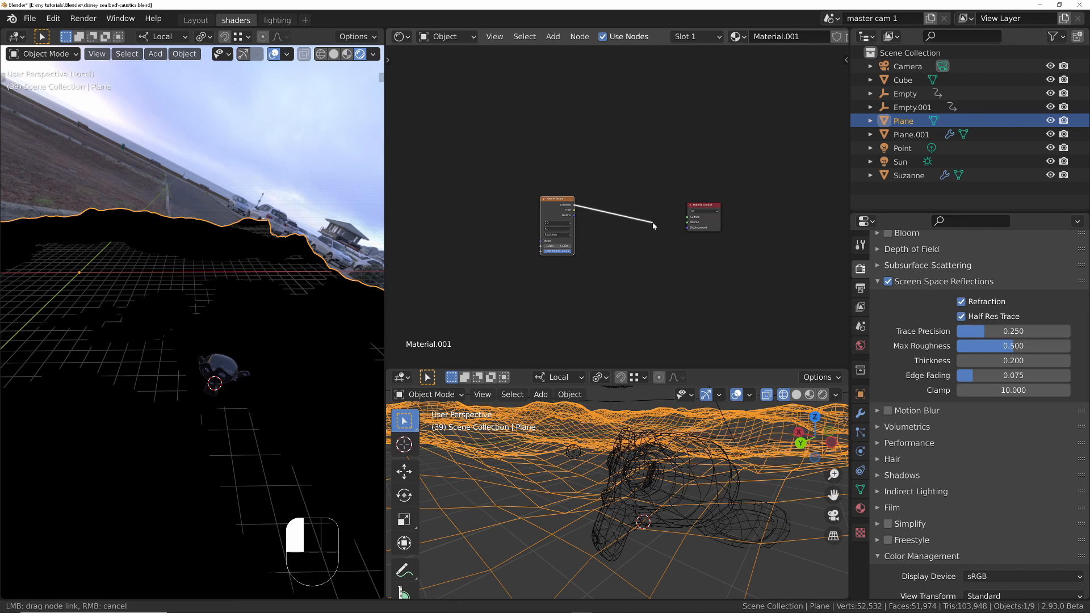
left_click_drag(687, 219, 688, 218)
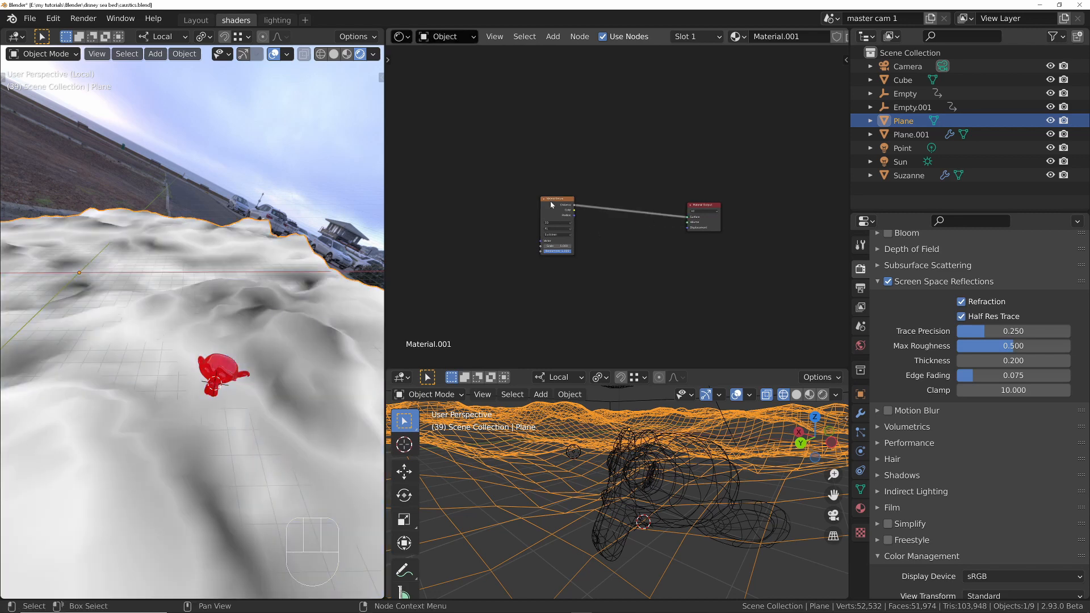
Step: Add Texture Coordinate and Mapping nodes before the Voronoi Texture, using Object coordinates for the mapping, and space them out
key("ctrl+t")
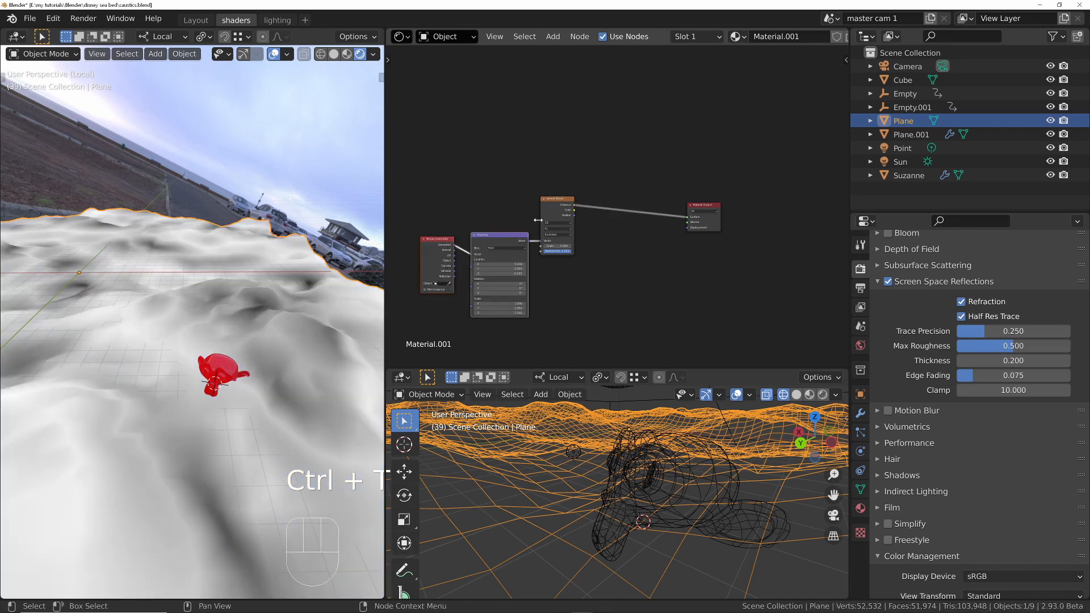
middle_click_drag(503, 256, 640, 221)
scroll(637, 222, "up", 5)
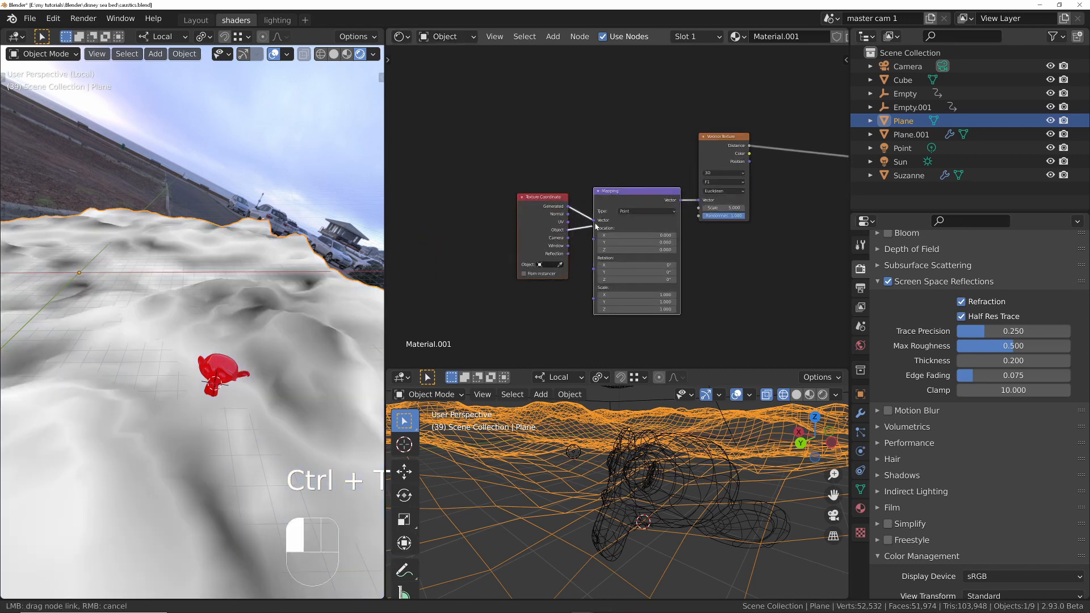
left_click_drag(603, 222, 479, 169)
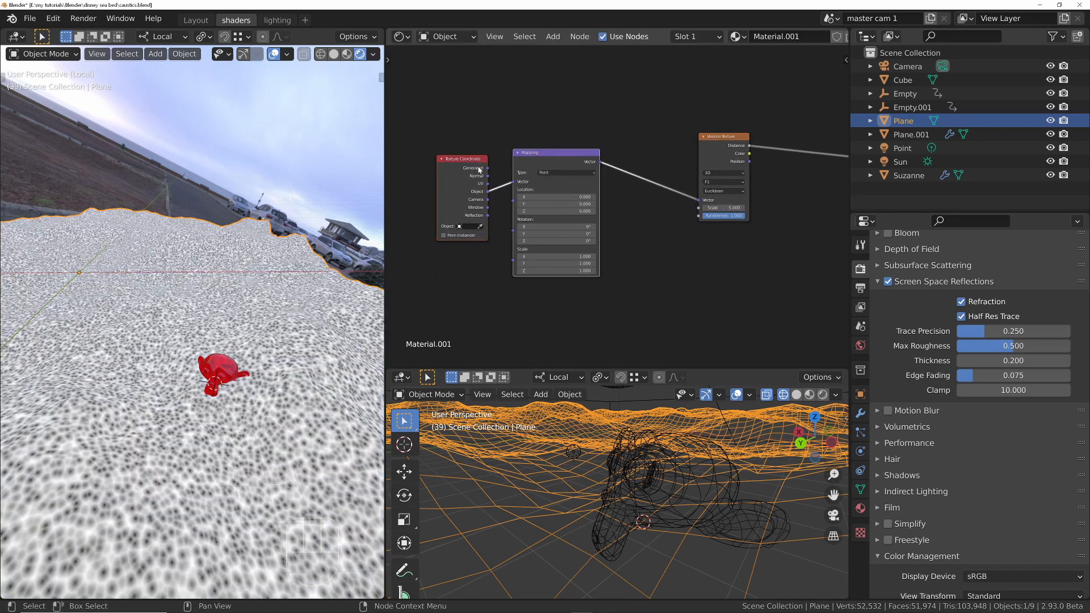
middle_click_drag(256, 315, 233, 337)
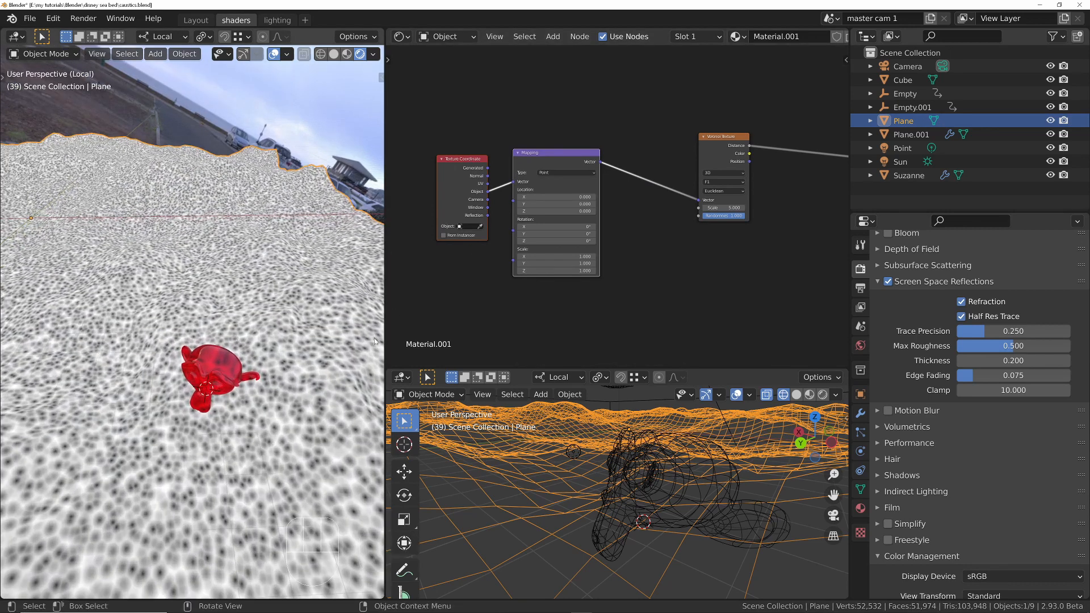
Step: Insert a ColorRamp node on the link between the Voronoi Texture and the Material Output
scroll(646, 214, "down", 2)
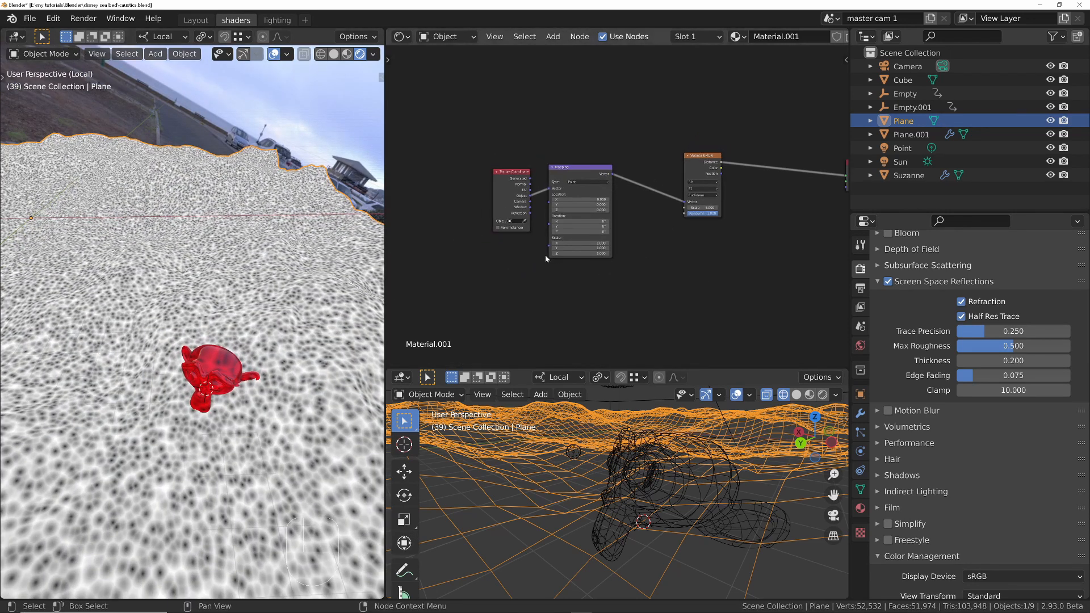
middle_click_drag(742, 212, 649, 252)
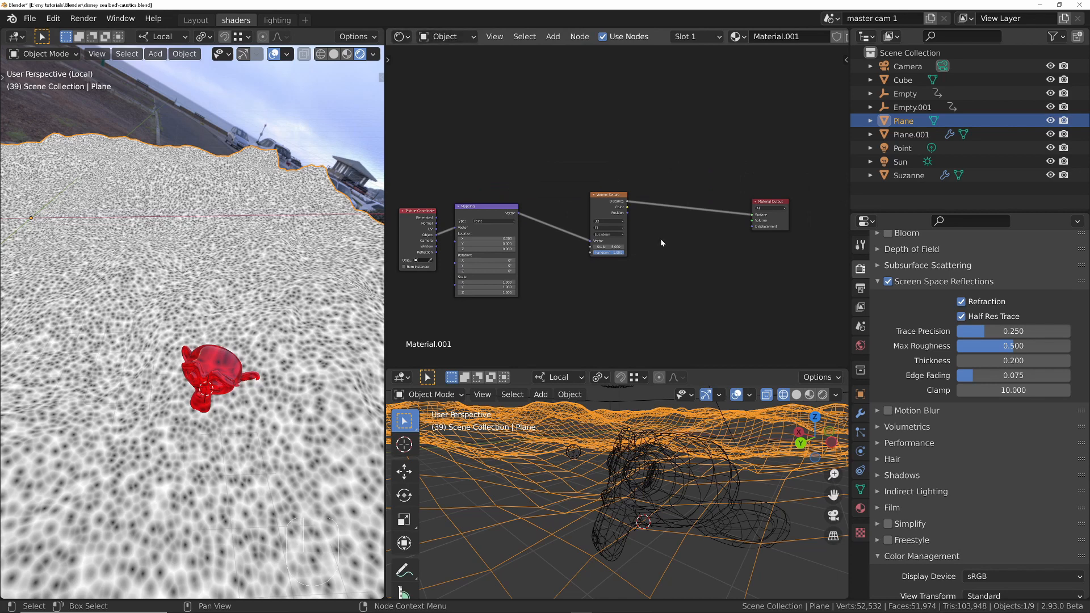
key("shift+a")
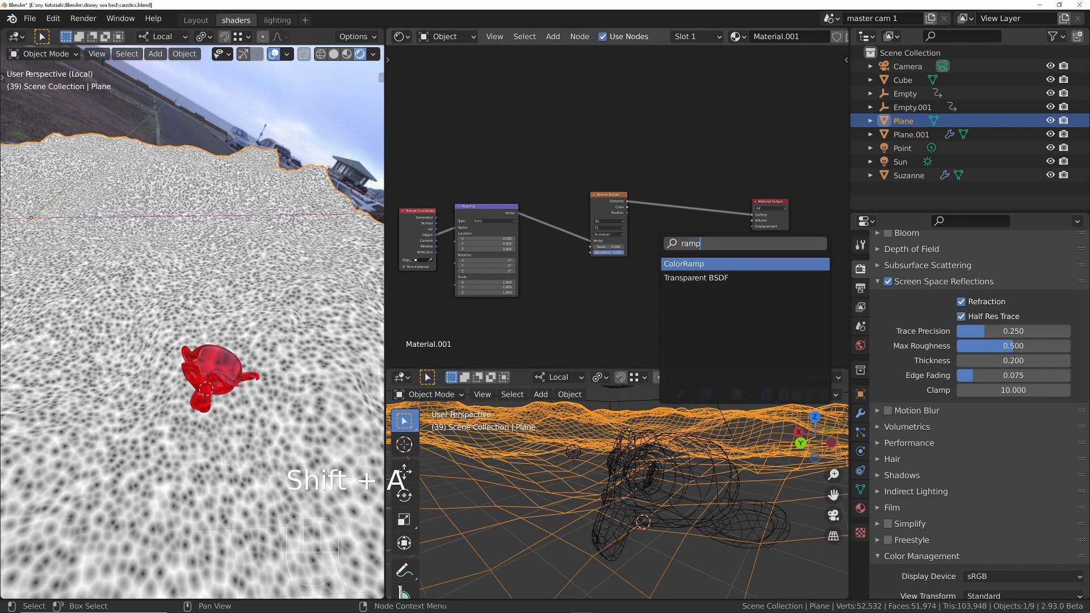
key("Return")
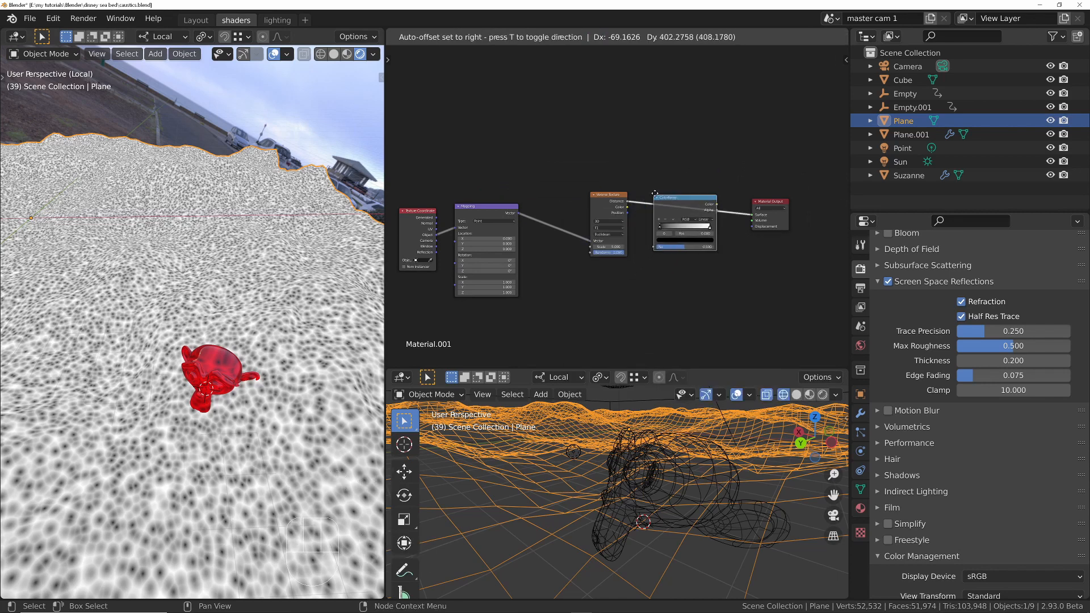
left_click(629, 194)
Step: Reverse the ColorRamp stops so white precedes black, and set the Voronoi Texture's feature output to Distance to Edge
scroll(676, 182, "up", 2)
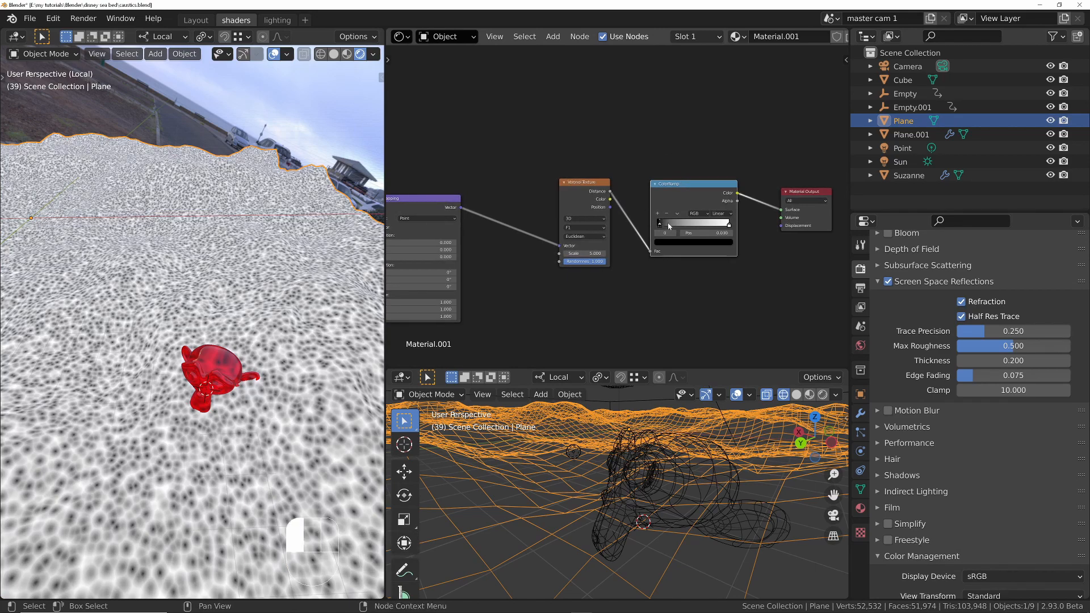
mouse_move(669, 226)
left_mouse_down()
mouse_move(709, 229)
mouse_move(653, 231)
mouse_move(682, 227)
left_mouse_up()
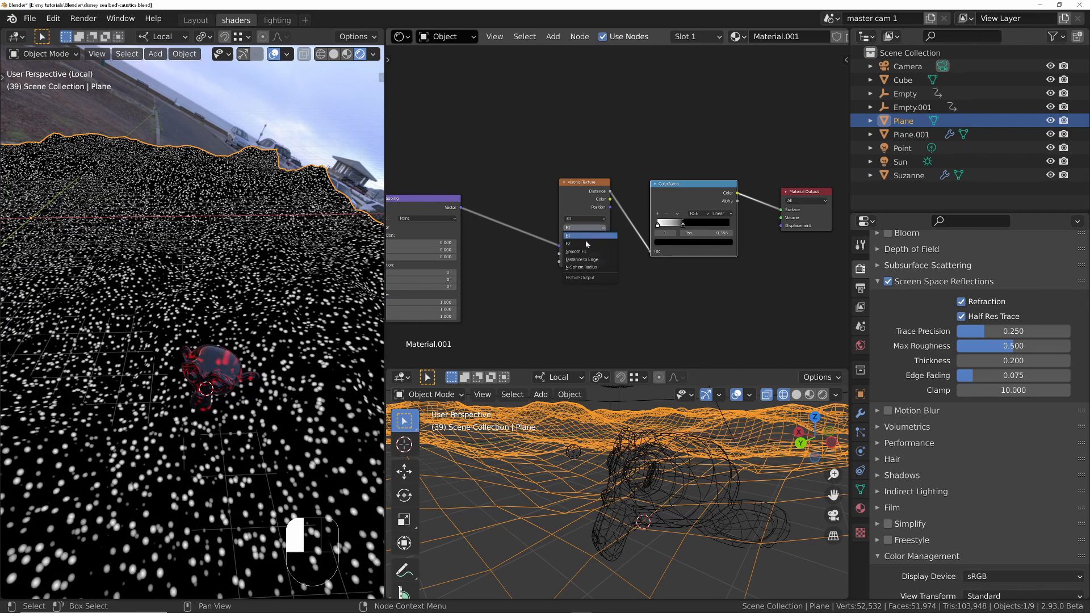
left_click(595, 260)
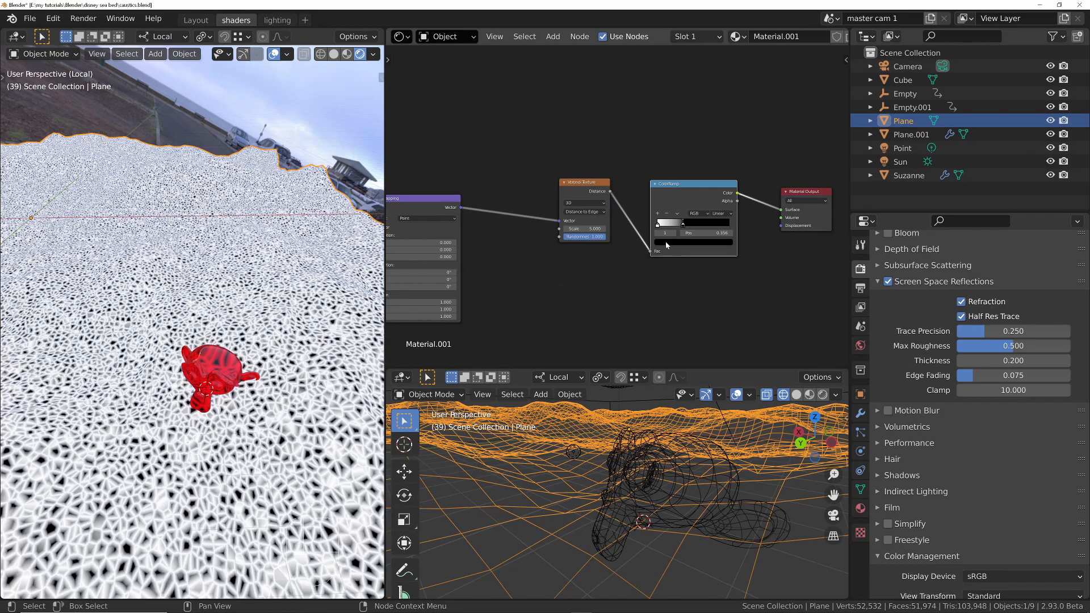
Step: Move the ColorRamp's black stop to about 0.02 for thin lines, and lower the Voronoi scale to enlarge the cells
scroll(667, 245, "up", 3)
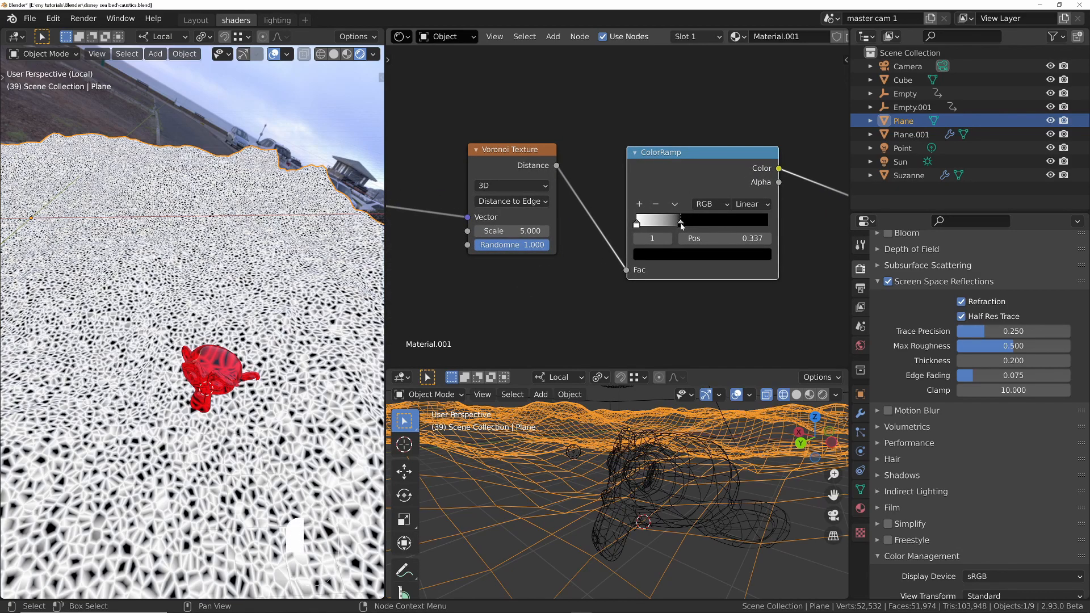
left_click_drag(681, 226, 638, 227)
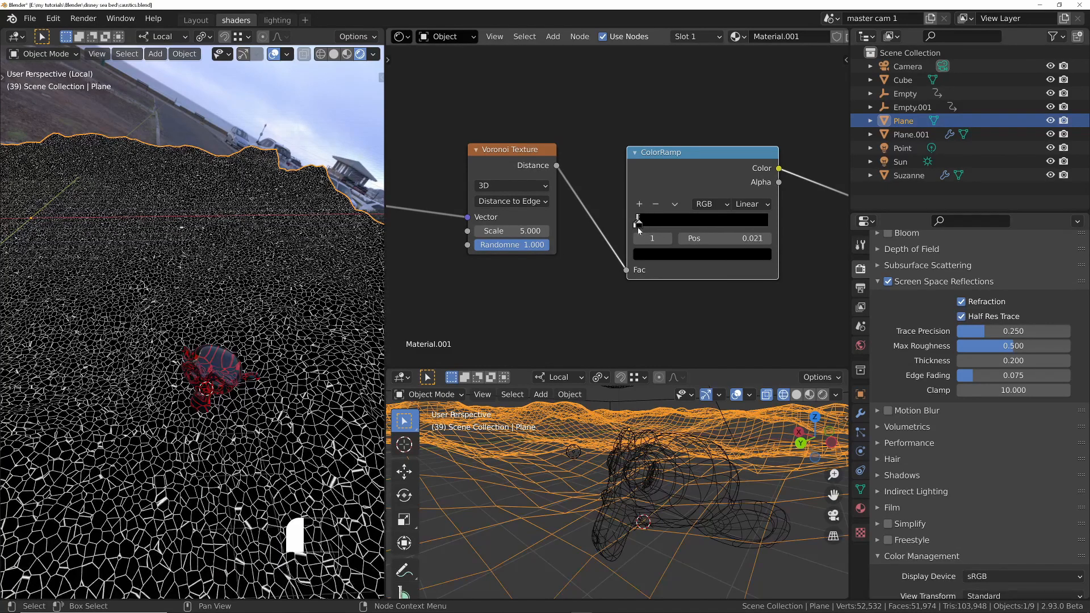
mouse_move(565, 227)
middle_mouse_down("ctrl")
mouse_move(535, 260)
mouse_move(647, 230)
mouse_move(580, 227)
middle_mouse_up("ctrl")
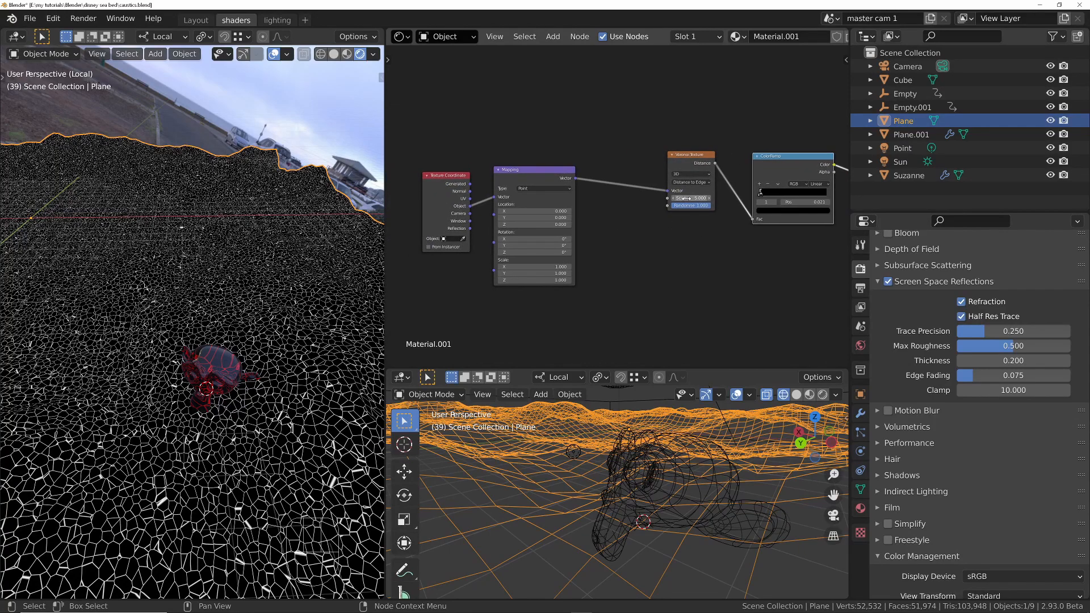
left_click_drag(689, 197, 650, 197, "shift")
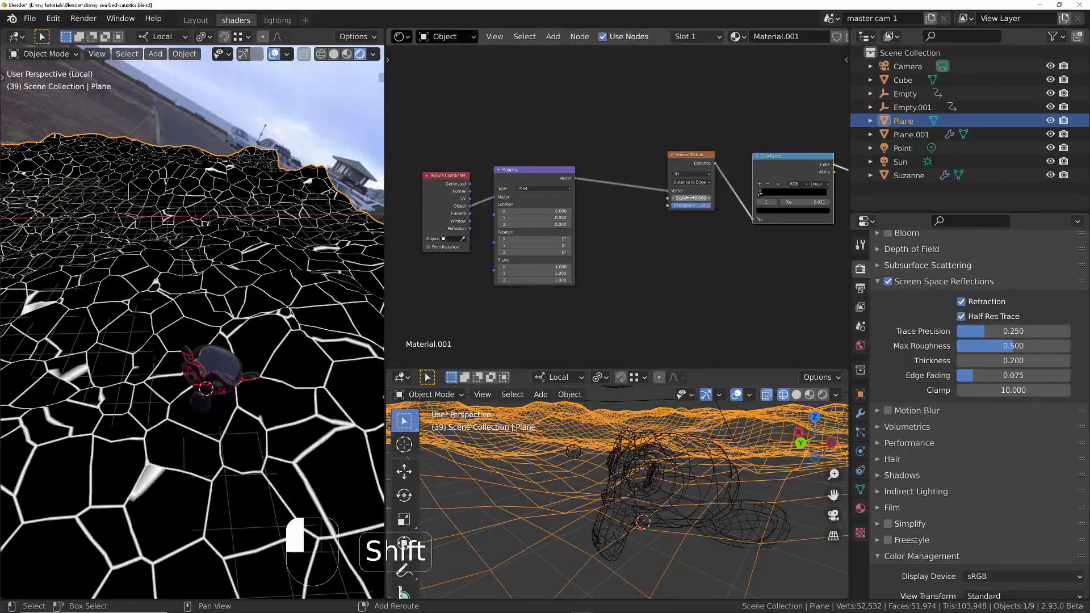
Step: Move the Texture Coordinate node away from Mapping, and drive the Mapping node's Z location with a frame-based driver expression
middle_click_drag(647, 233, 633, 255)
middle_click_drag(634, 255, 714, 222, "ctrl")
left_click_drag(554, 186, 471, 185)
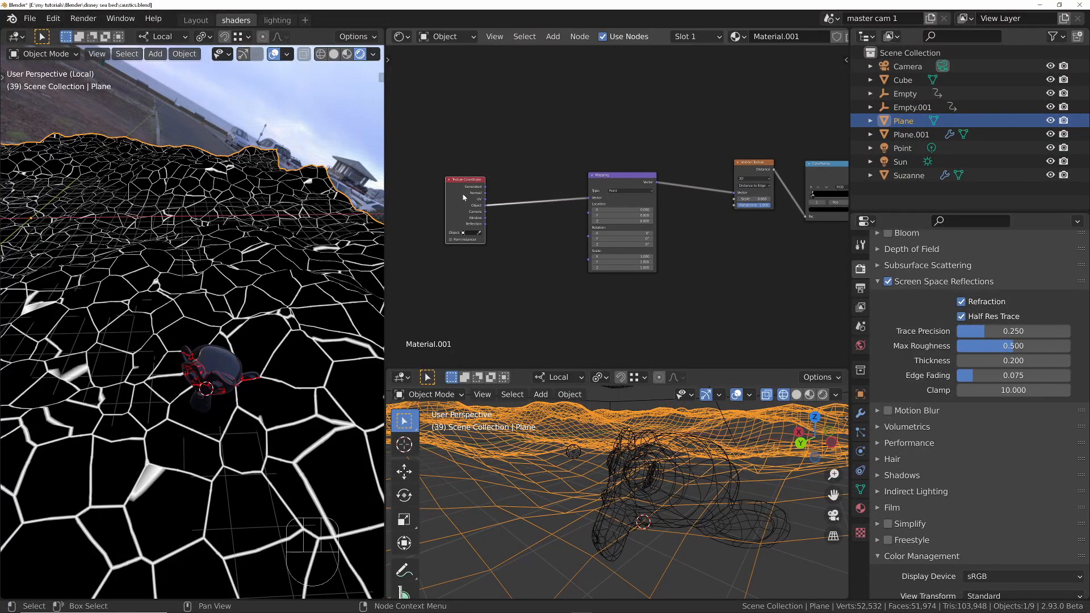
middle_click_drag(617, 253, 671, 146, "ctrl")
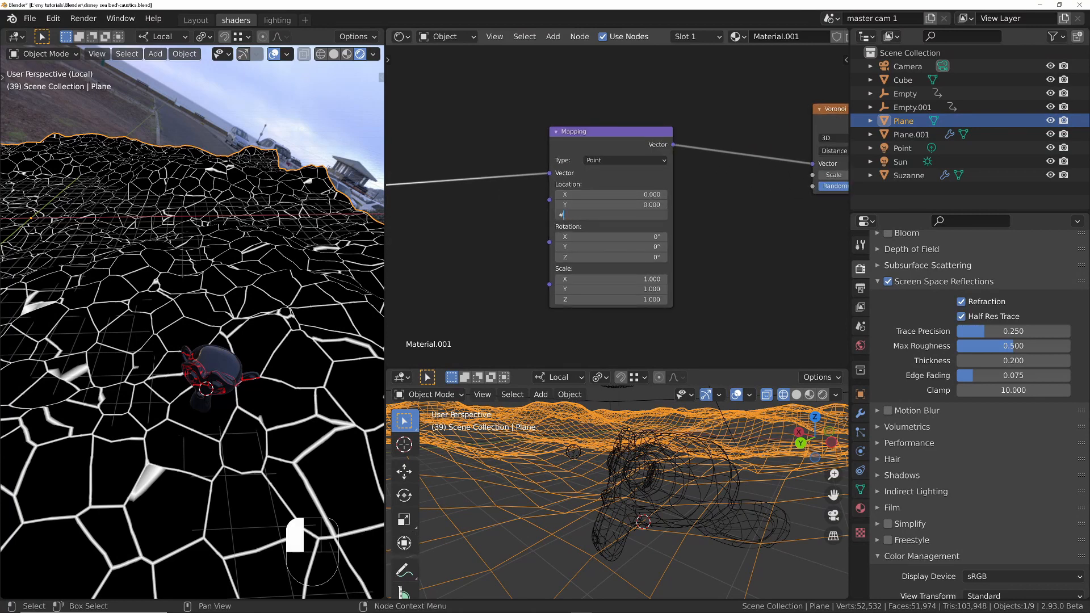
key("Return")
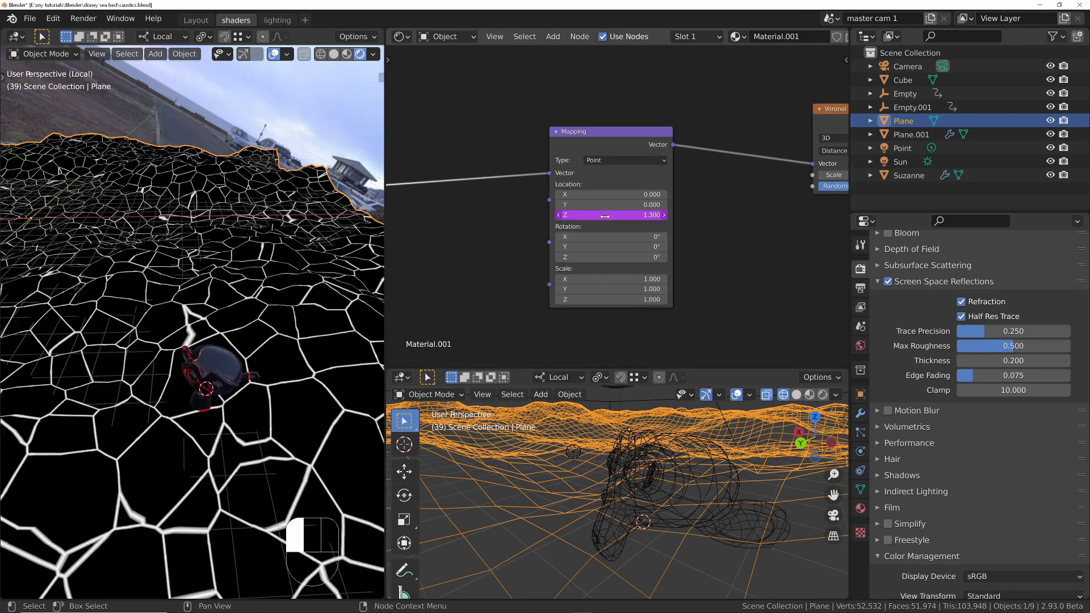
Step: Play the animation and inspect how the Voronoi pattern moves over the sand Plane
key("space")
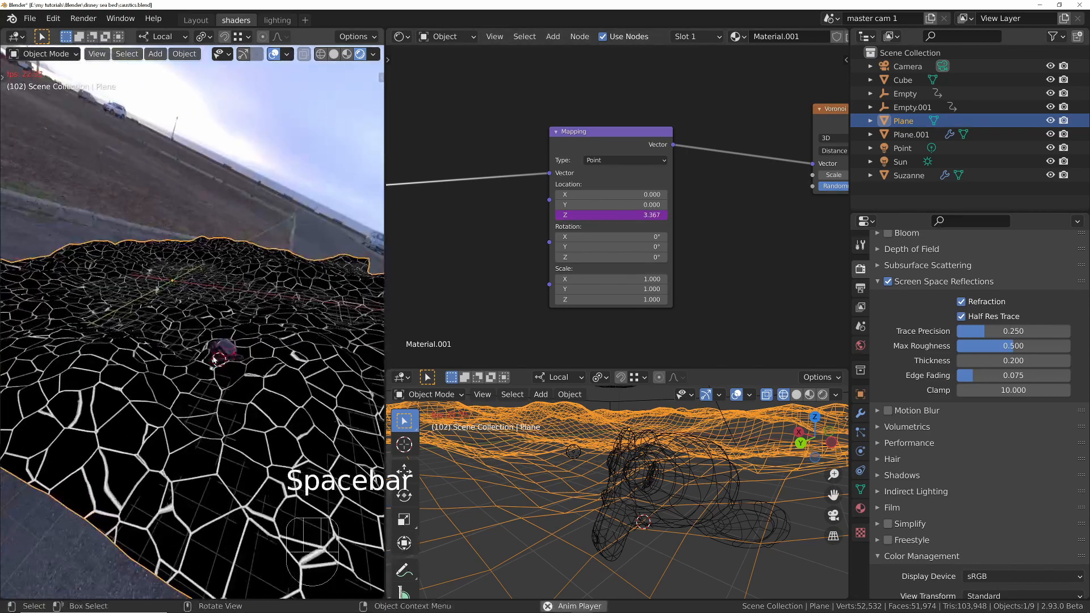
key("space")
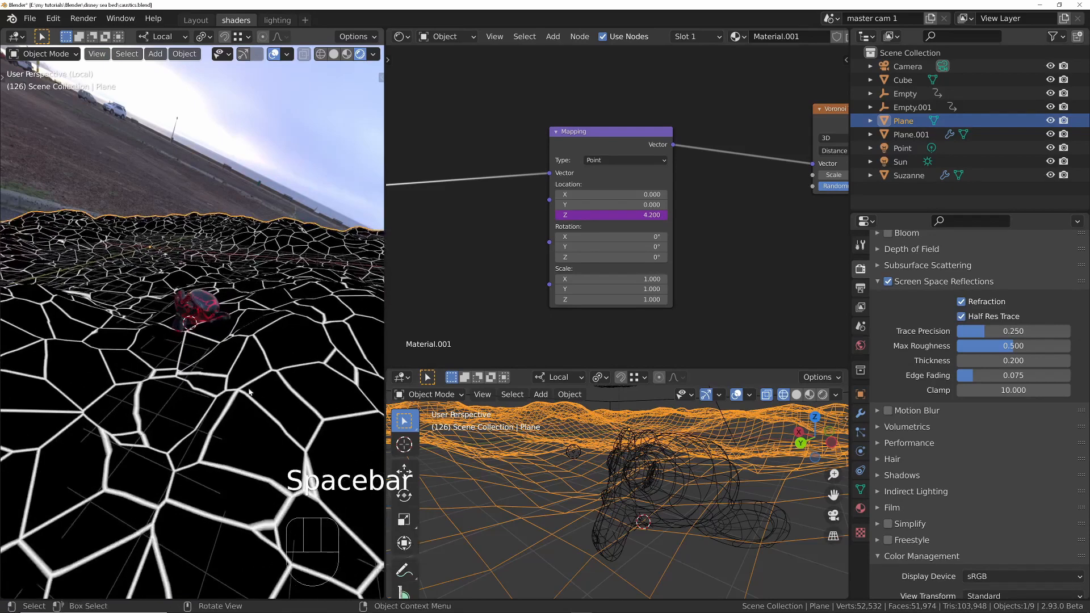
middle_click_drag(255, 342, 262, 406, "ctrl")
Step: Move the Mapping node farther from the Voronoi Texture to make room between them
middle_click_drag(537, 306, 828, 277)
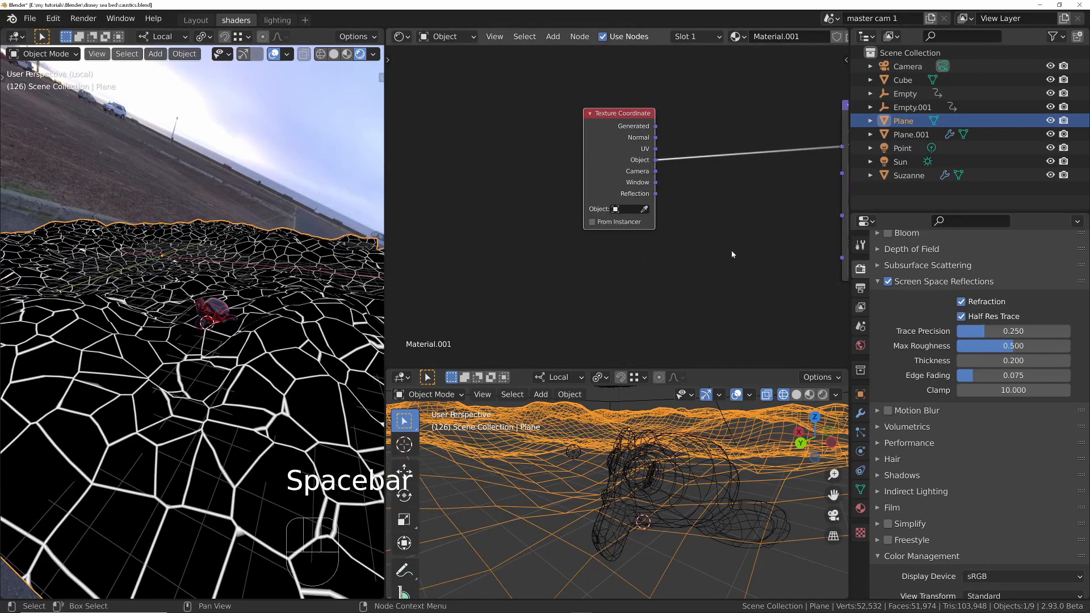
middle_click_drag(731, 244, 534, 264)
scroll(635, 170, "down", 3)
middle_click_drag(741, 242, 586, 246)
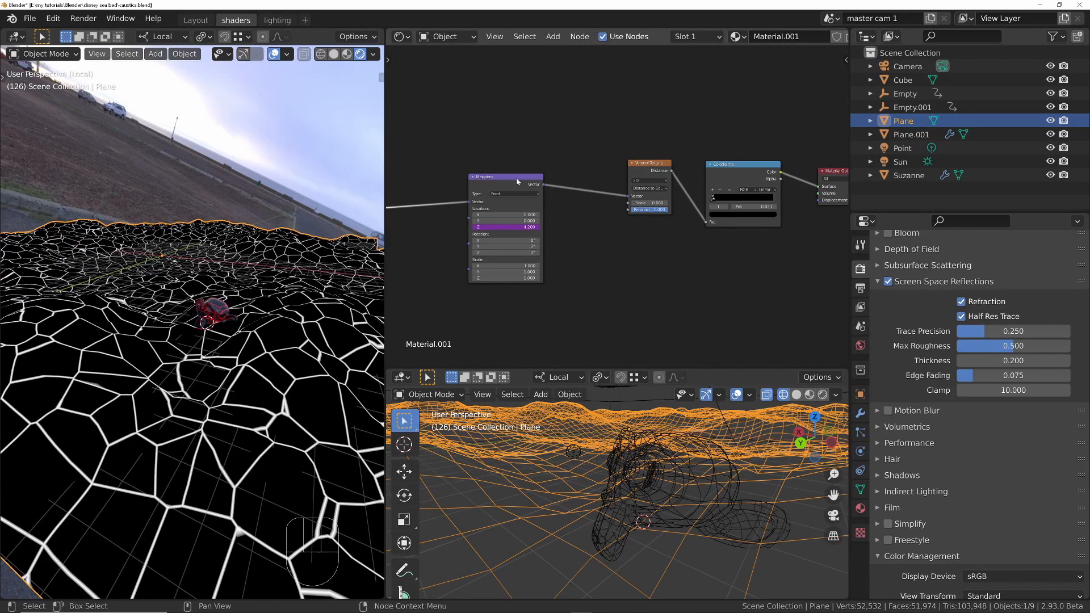
left_click_drag(513, 183, 442, 184)
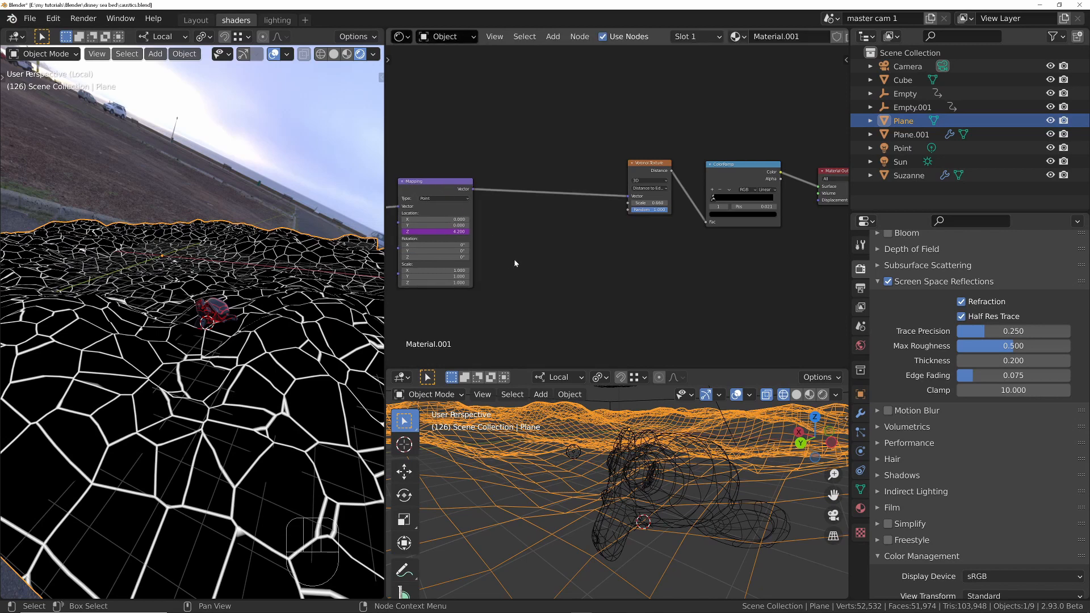
Step: Add a MixRGB node on the link between the Mapping and Voronoi Texture nodes
key("shift+a")
type("mixr")
key("Return")
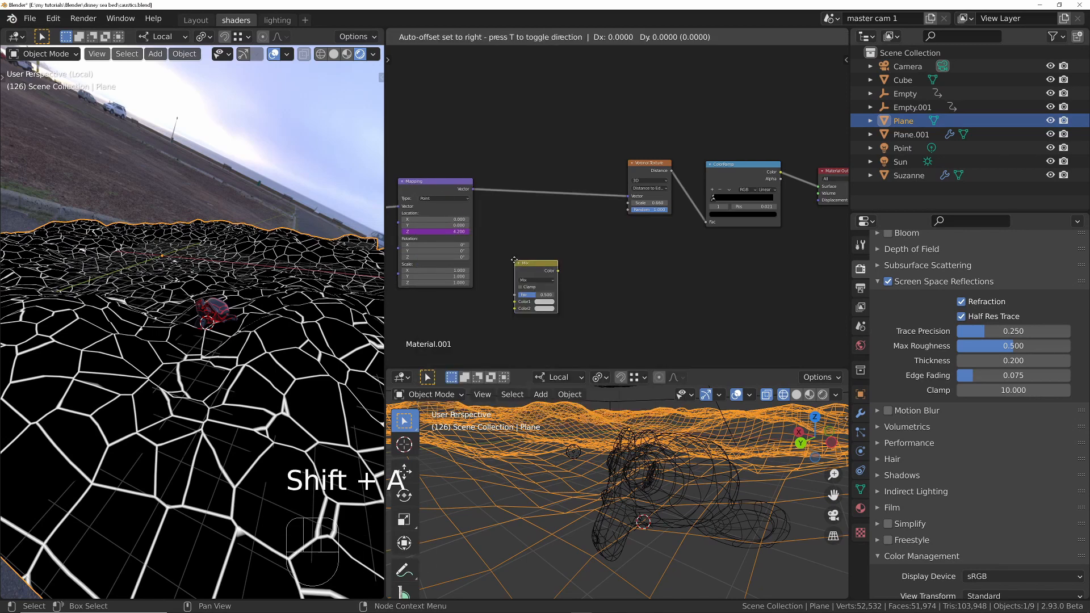
left_click(543, 205)
middle_click_drag(543, 205, 554, 185)
scroll(556, 186, "up", 6)
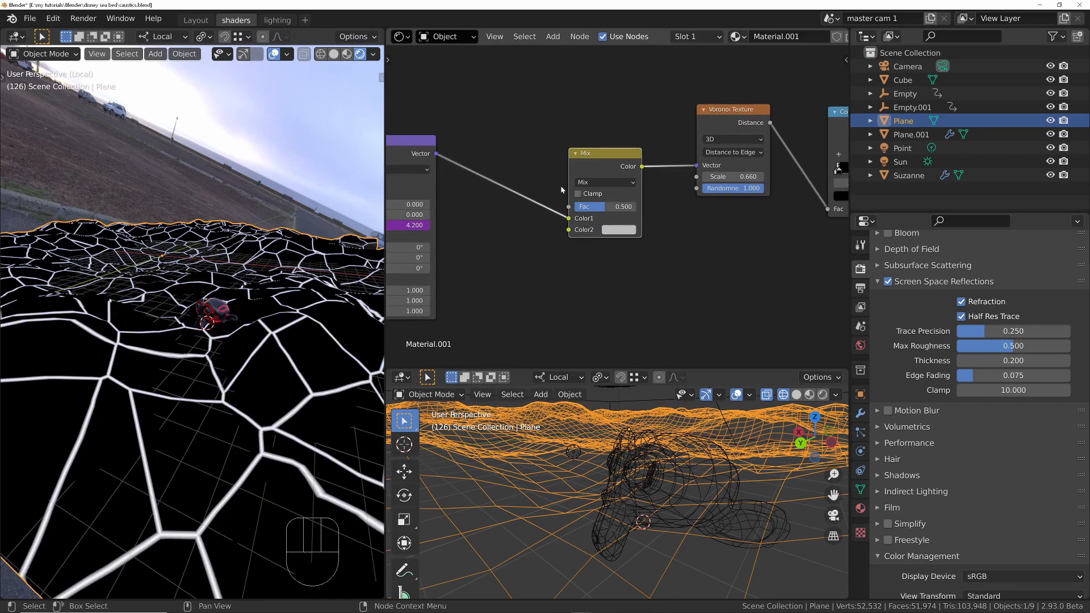
Step: Add a Noise Texture node below the Mix node and connect its Fac output to the Mix node's Color2 input
middle_click_drag(551, 262, 629, 184)
scroll(583, 262, "down", 6)
left_click(585, 273)
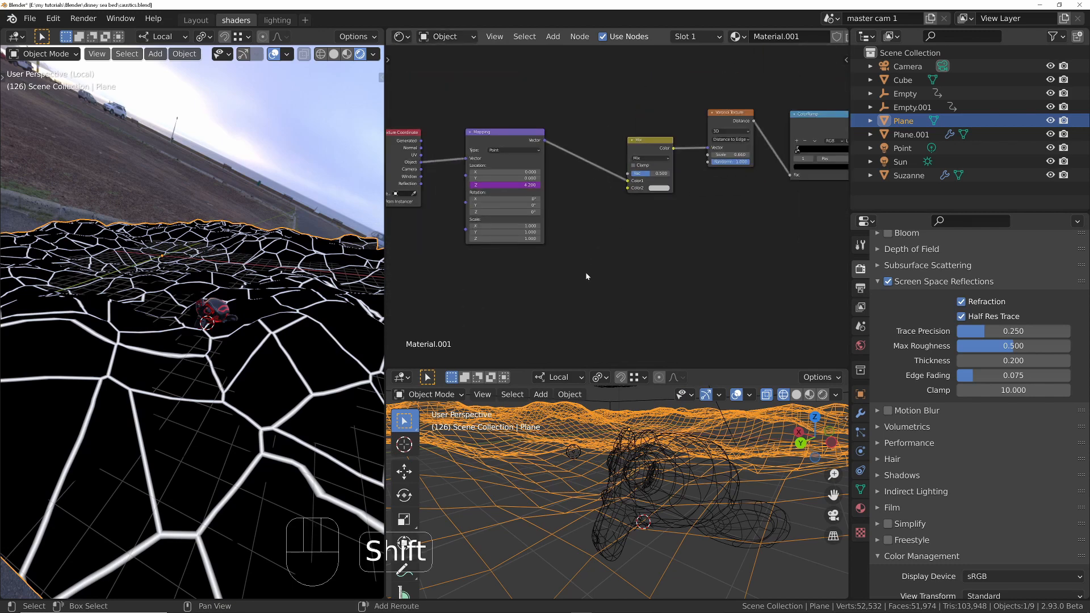
key("shift+a")
key("BackSpace")
key("BackSpace")
key("BackSpace")
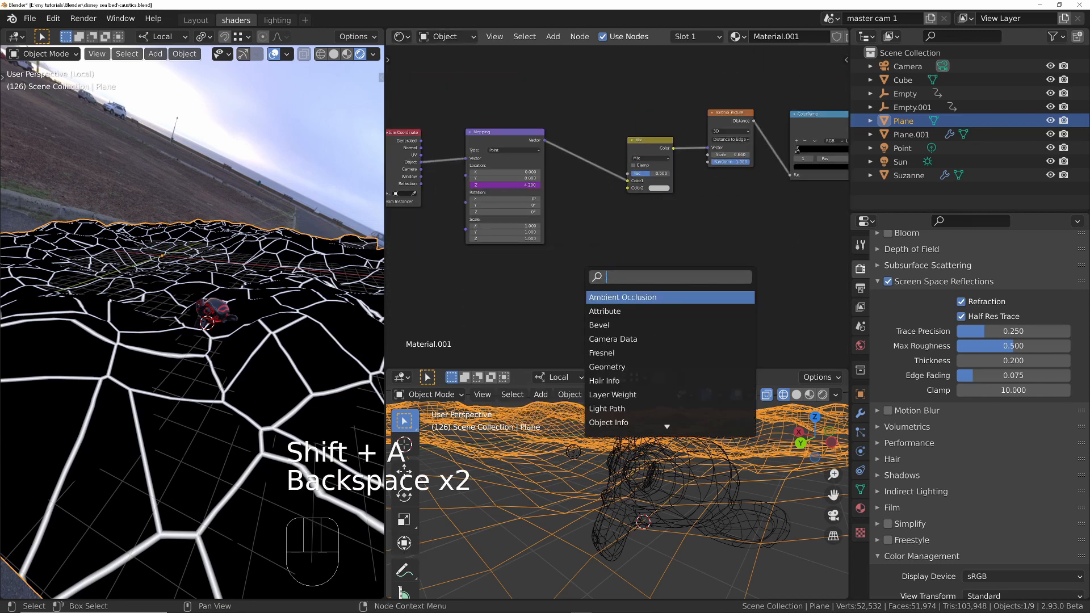
left_click(613, 311)
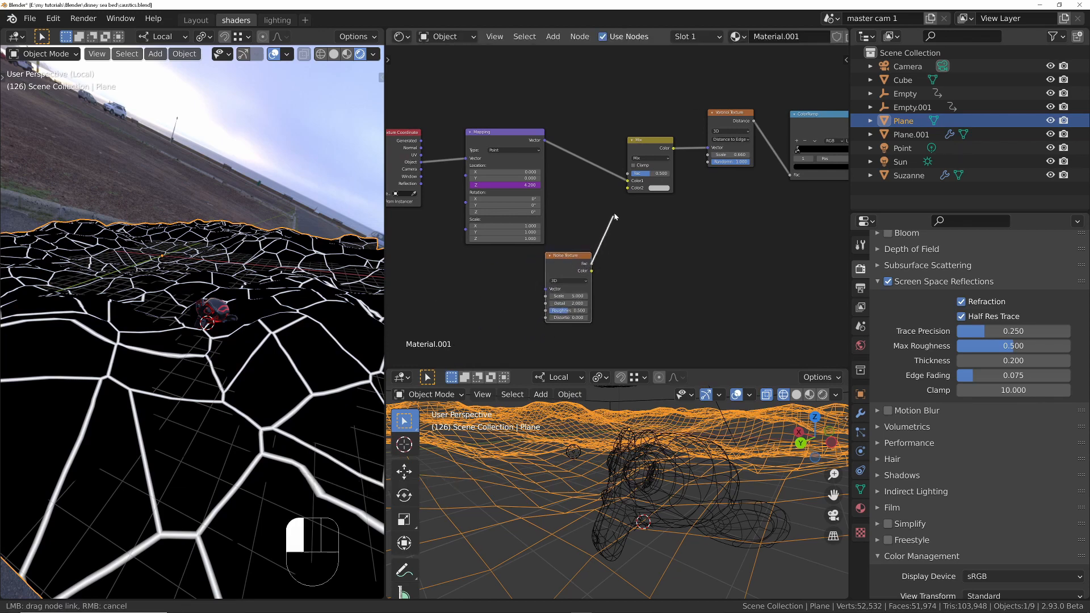
left_click_drag(628, 192, 624, 194)
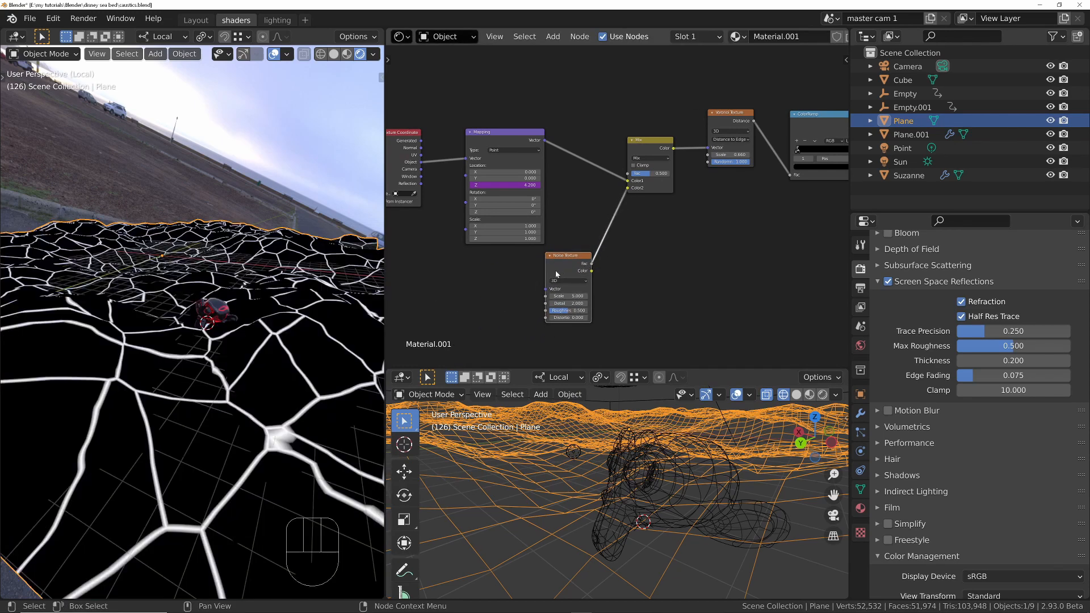
Step: Set the Noise Texture's scale to about 21.9, detail and roughness to 0, and distortion to 0.3 while playing the animation
left_click_drag(568, 297, 591, 296)
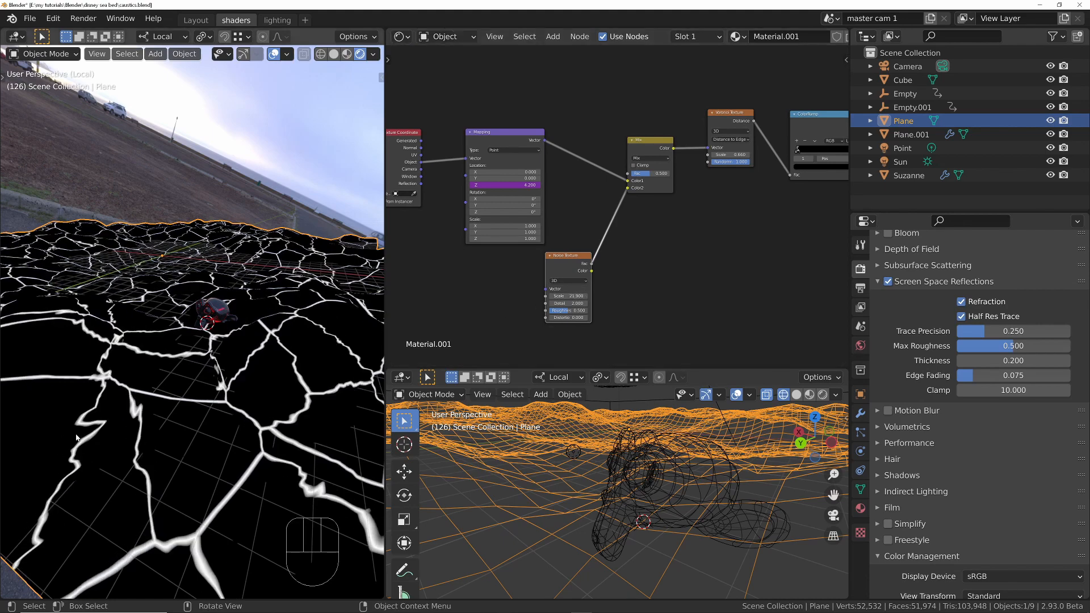
middle_click_drag(76, 438, 216, 366)
key("space")
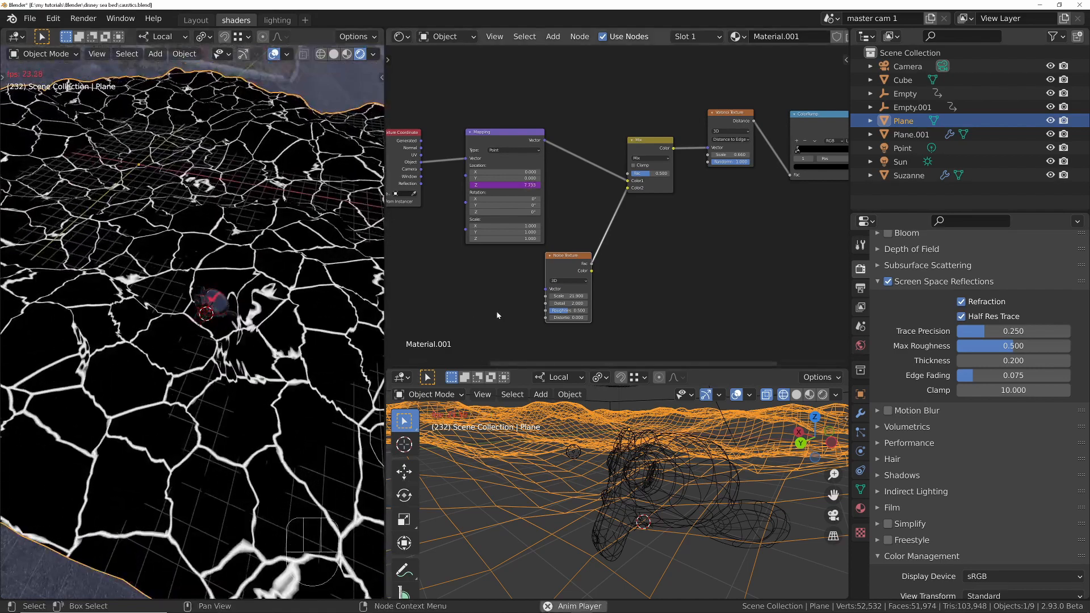
mouse_move(567, 303)
left_mouse_down()
mouse_move(553, 303)
mouse_move(572, 315)
mouse_move(549, 311)
mouse_move(586, 318)
mouse_move(572, 317)
left_mouse_up()
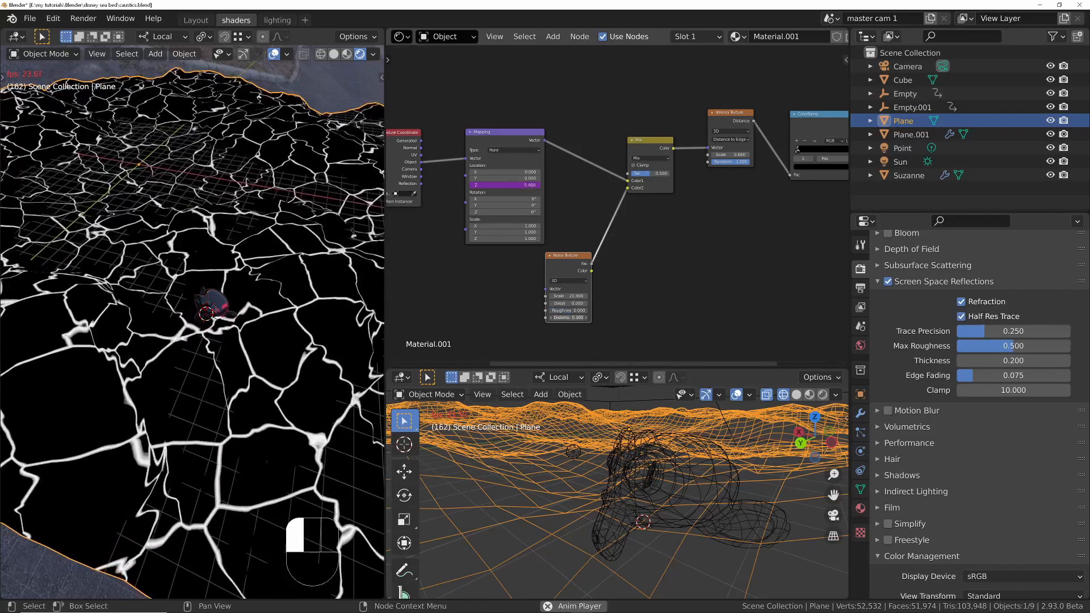
Step: Set the Mix node's factor to about 0.6 while watching the pattern distort around the monkey head
middle_click_drag(248, 209, 250, 247, "ctrl")
middle_click_drag(638, 191, 591, 211)
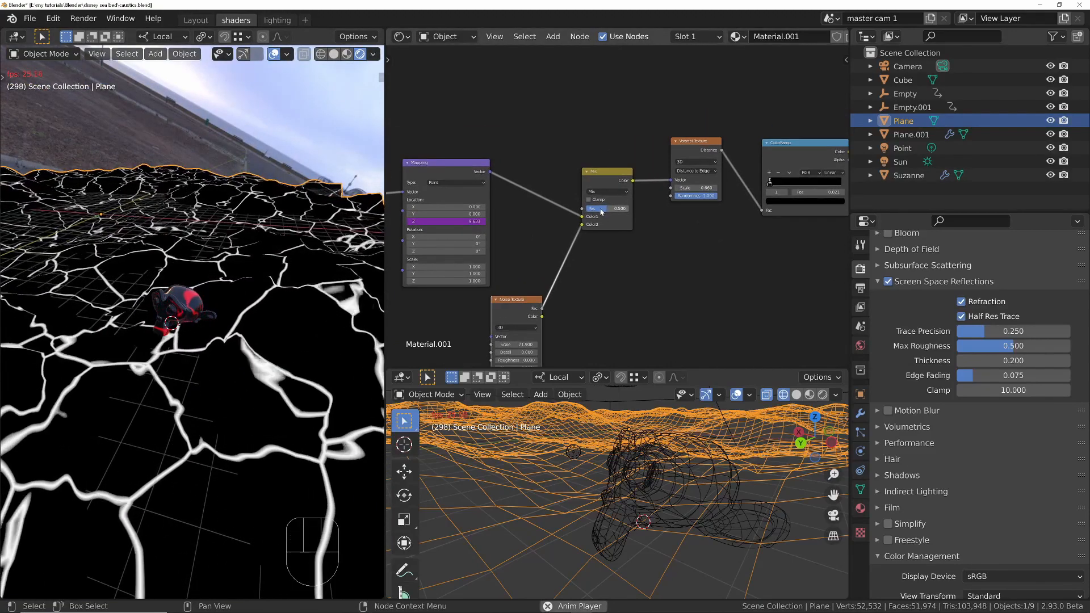
left_click_drag(599, 209, 609, 209)
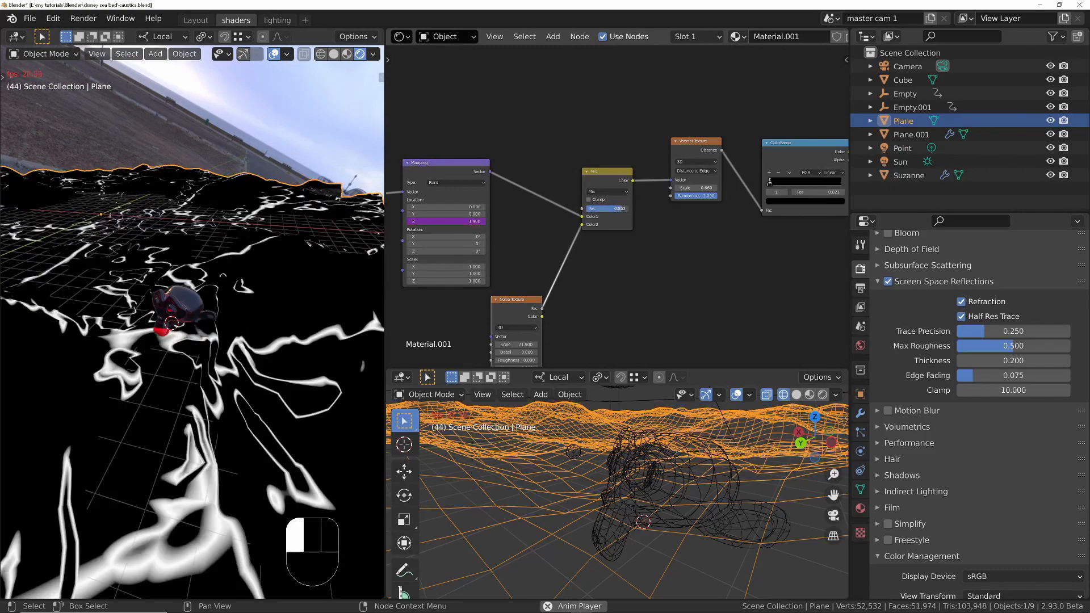
Step: Connect the Mapping node's Vector output to the Noise Texture's Vector input, and set the noise scale to 1.5
middle_click_drag(446, 251, 540, 168)
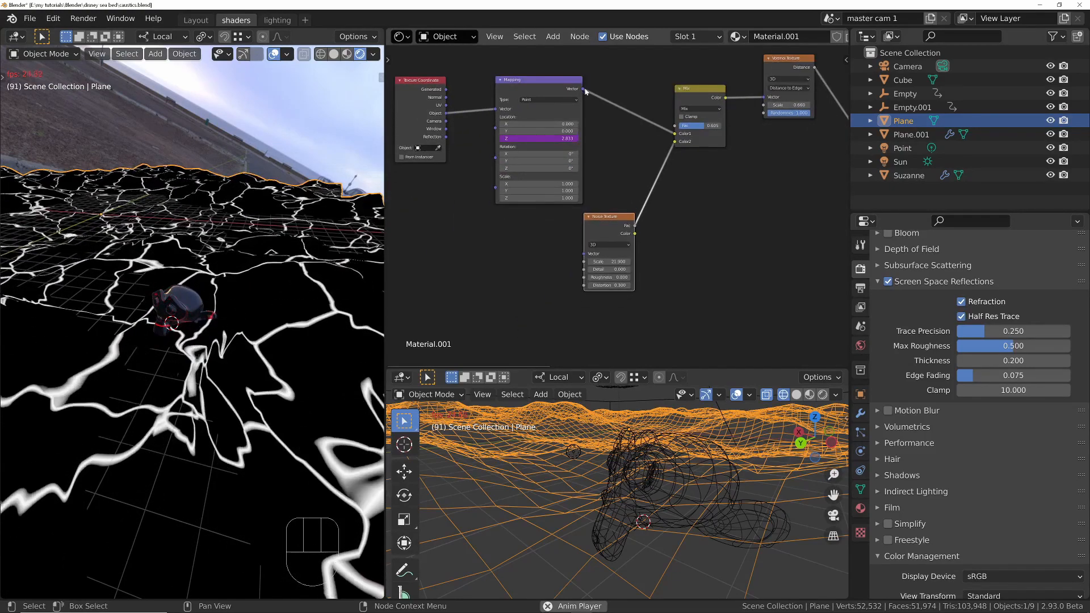
left_click_drag(583, 90, 590, 254)
key("space")
key("space")
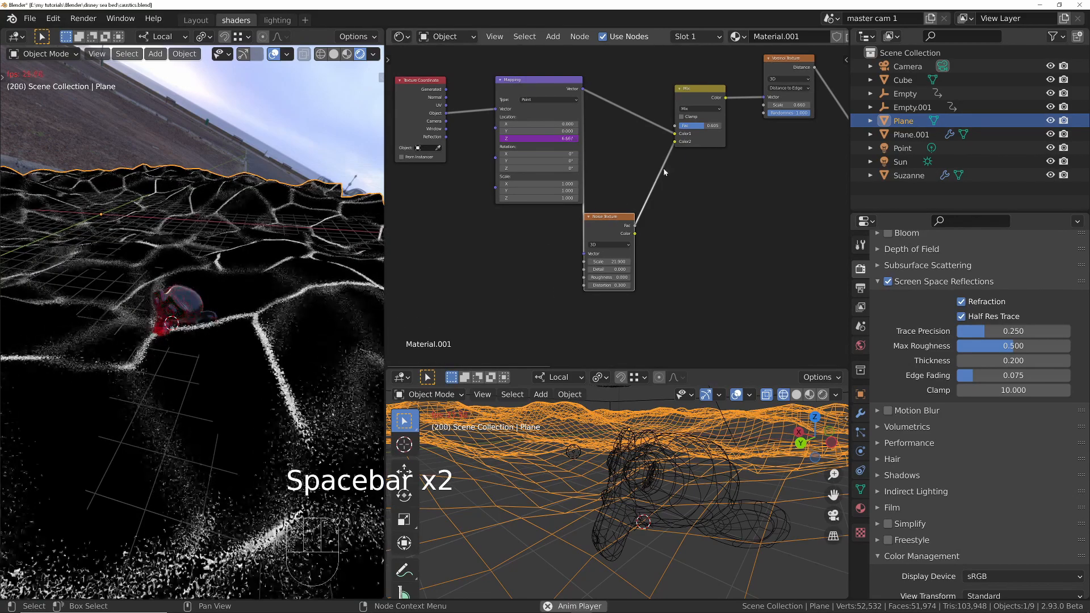
left_click_drag(603, 262, 553, 262)
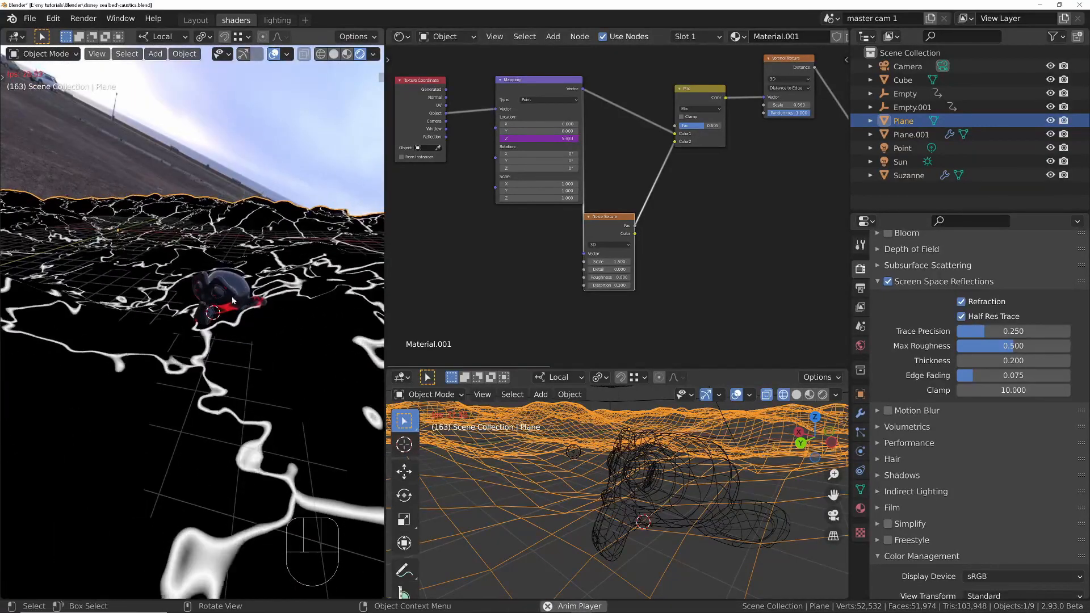
Step: Move the Texture Coordinate and Mapping nodes together away from the Noise Texture to space out the node chain
middle_click_drag(611, 245, 532, 131)
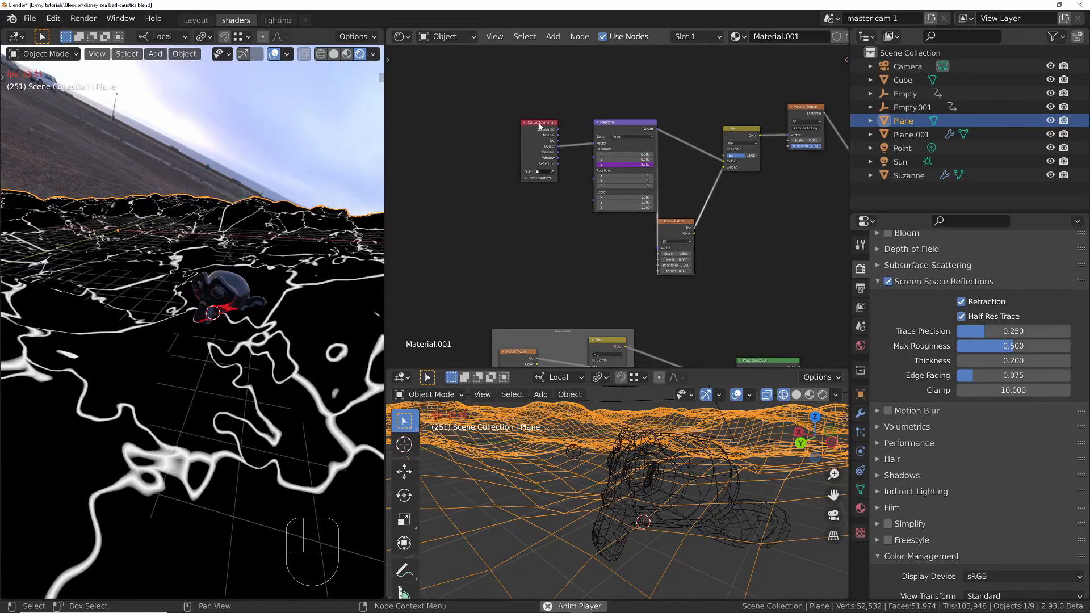
mouse_move(531, 132)
left_mouse_down()
mouse_move(511, 128)
mouse_move(549, 129)
left_mouse_up()
middle_click_drag(548, 130, 589, 97, "ctrl")
left_click_drag(580, 94, 506, 85)
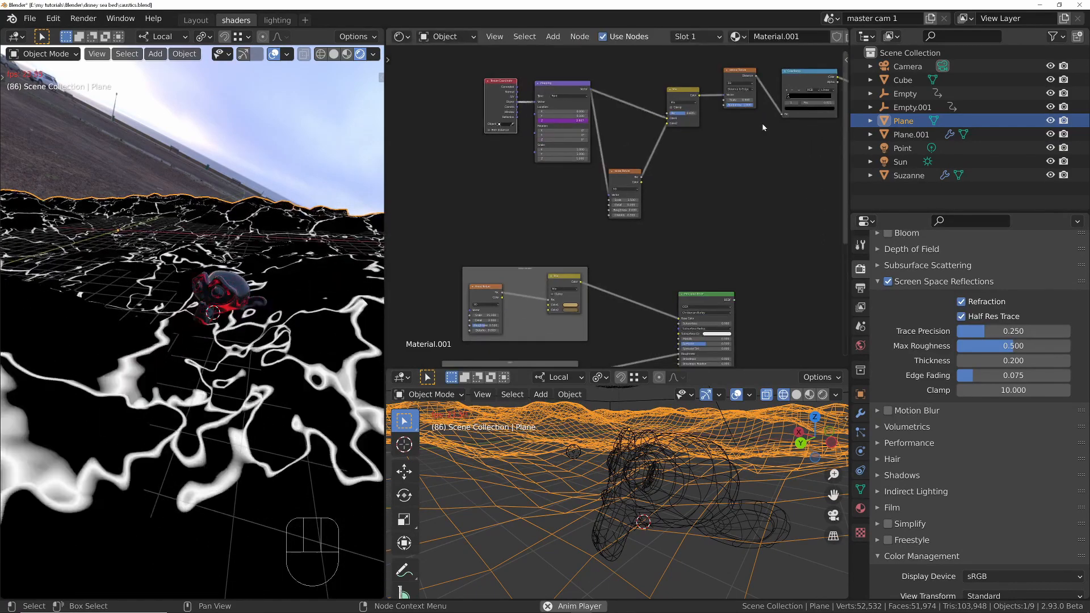
Step: Combine all the caustics nodes from Texture Coordinate to ColorRamp, excluding Material Output, into one node group
middle_click_drag(733, 159, 589, 170)
scroll(639, 171, "down", 2)
middle_click_drag(657, 171, 609, 220)
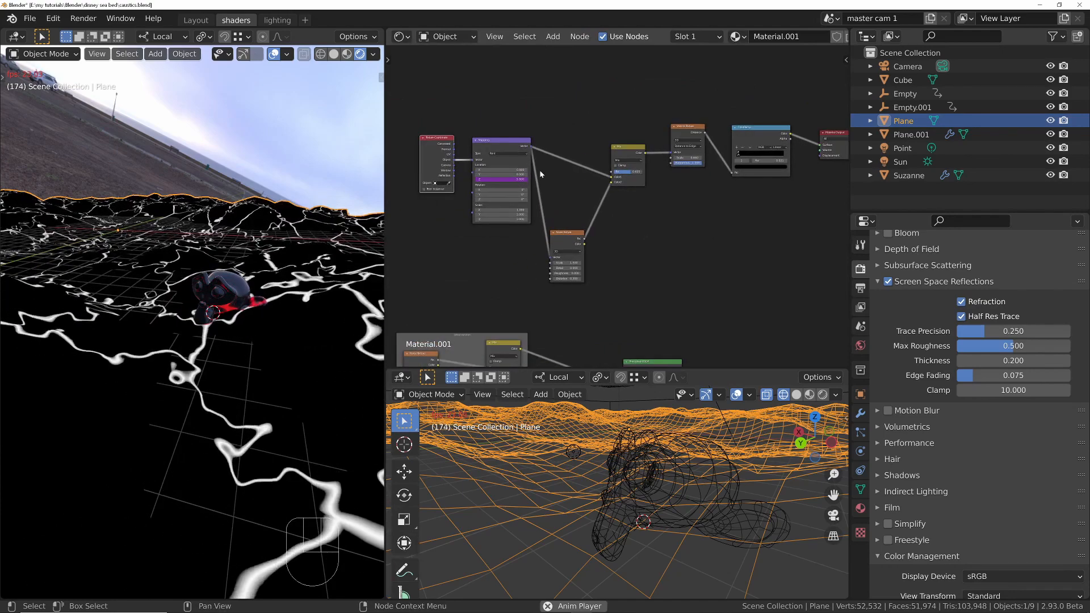
scroll(540, 169, "down", 1)
left_click_drag(417, 102, 776, 285)
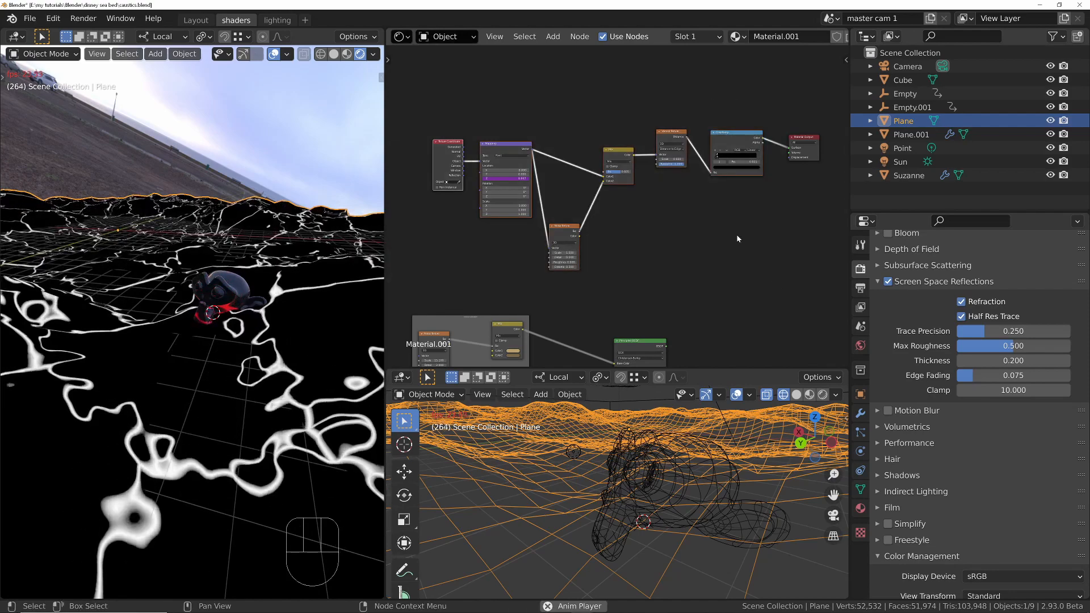
key("ctrl+g")
scroll(545, 184, "down", 2)
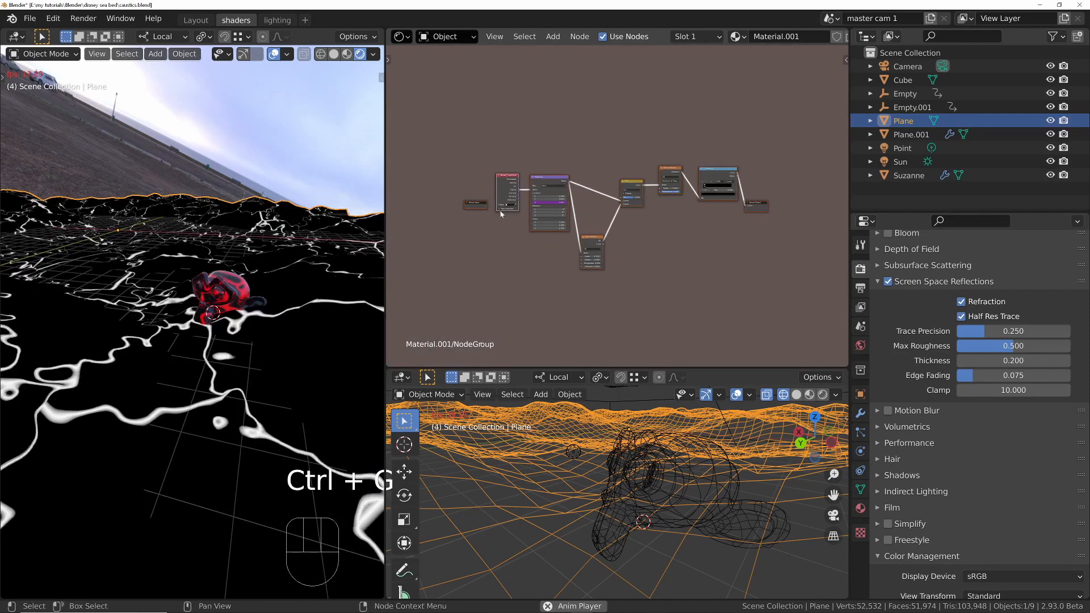
Step: Move the Group Input node beside the Noise Texture and connect it to the noise Scale to expose that parameter
middle_click_drag(478, 223, 489, 180, "ctrl")
left_click_drag(485, 188, 625, 296)
middle_click_drag(647, 287, 518, 237)
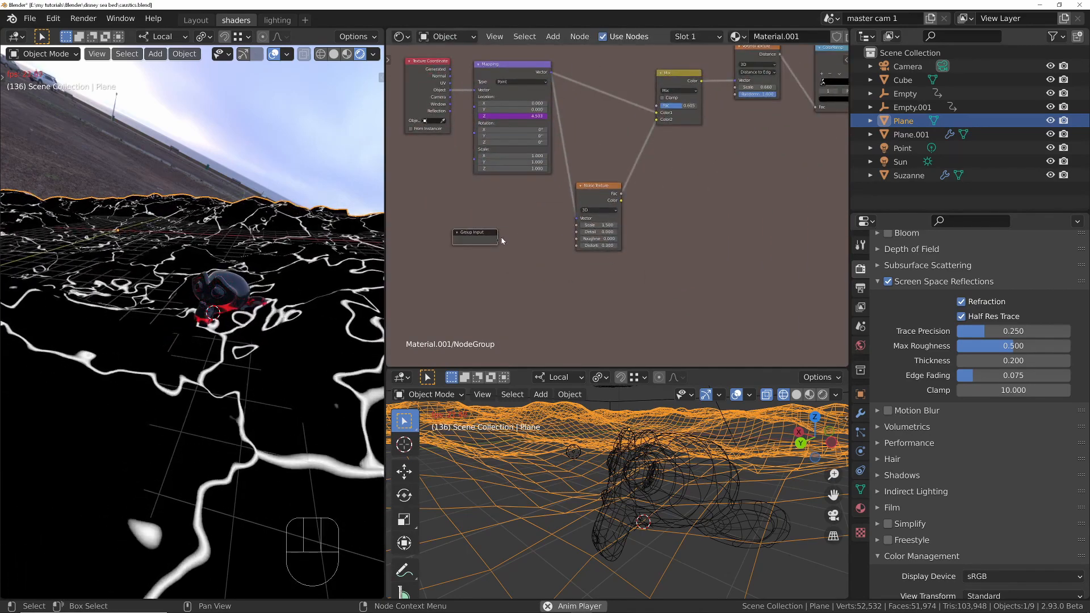
left_click_drag(498, 243, 577, 230)
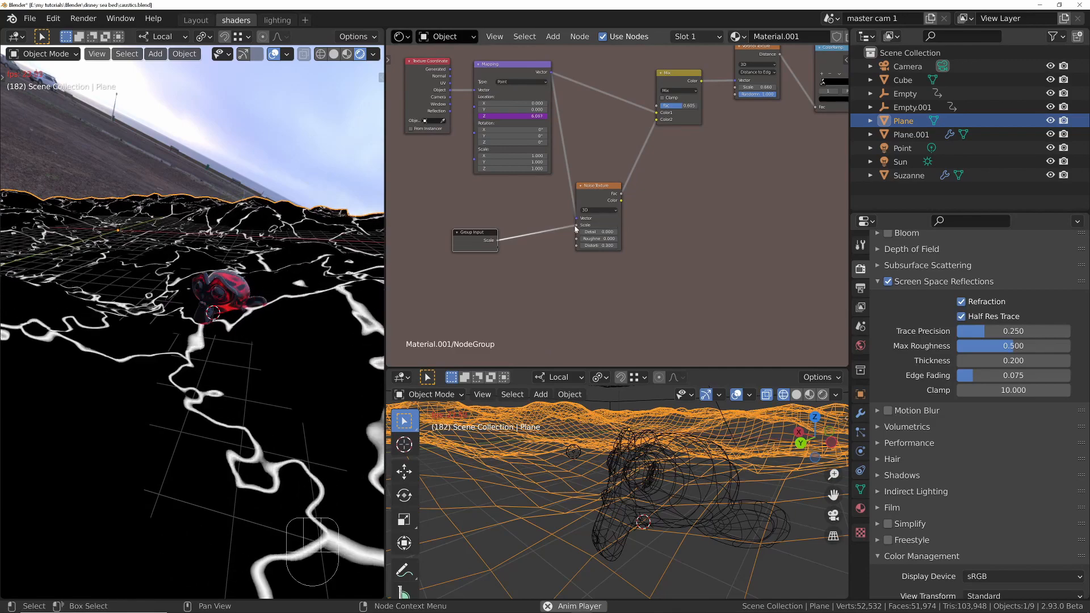
Step: Cut the link between Group Input and the Noise Texture's Scale to check the stored value, and reconnect it
right_click_drag(538, 225, 549, 247, "ctrl")
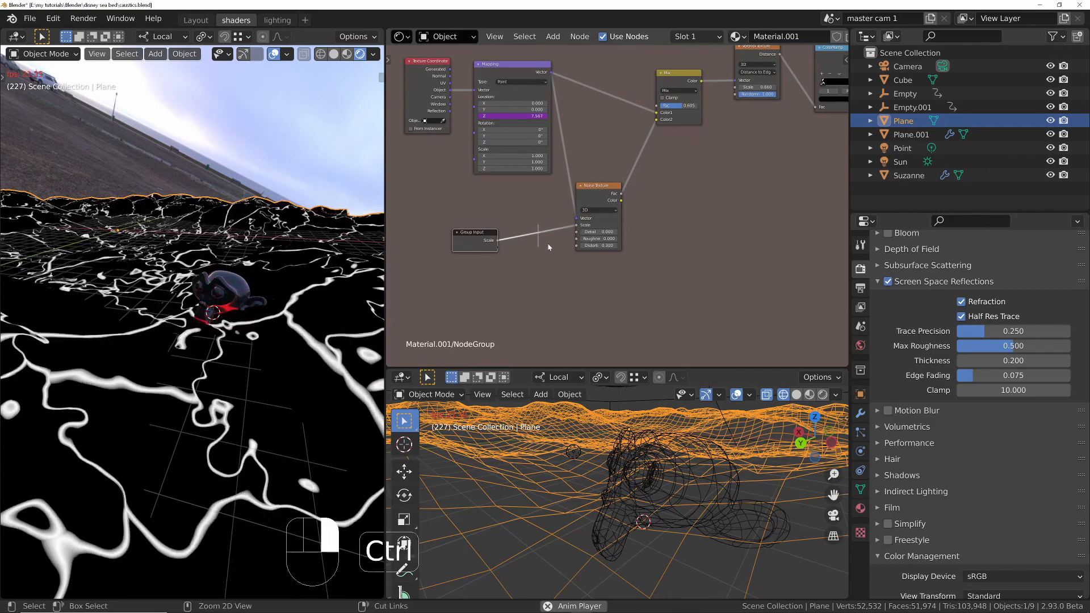
middle_click_drag(608, 186, 627, 151, "ctrl")
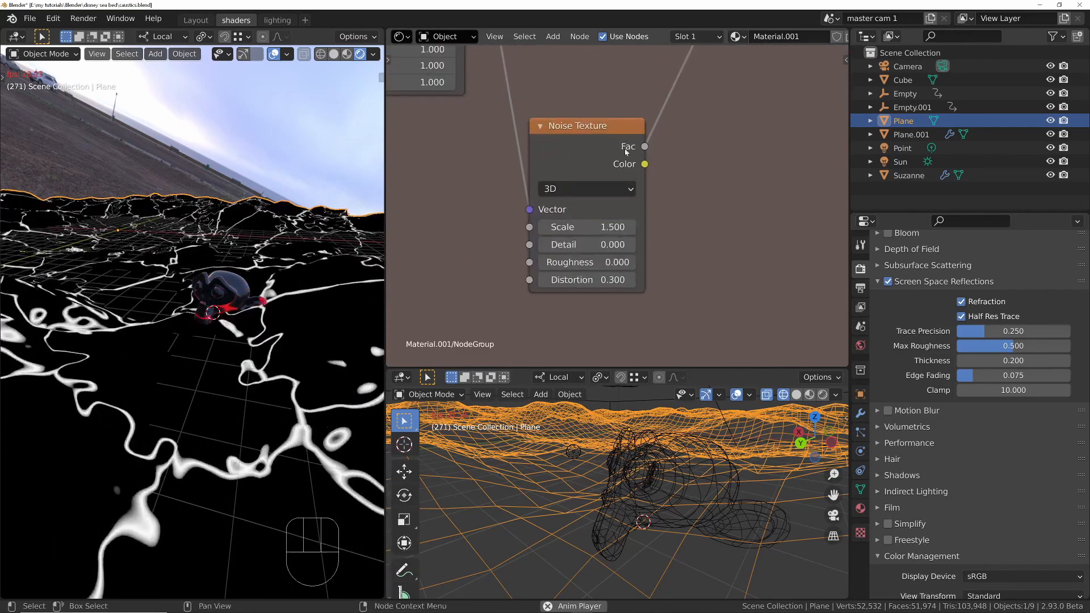
middle_click_drag(596, 220, 514, 226, "ctrl")
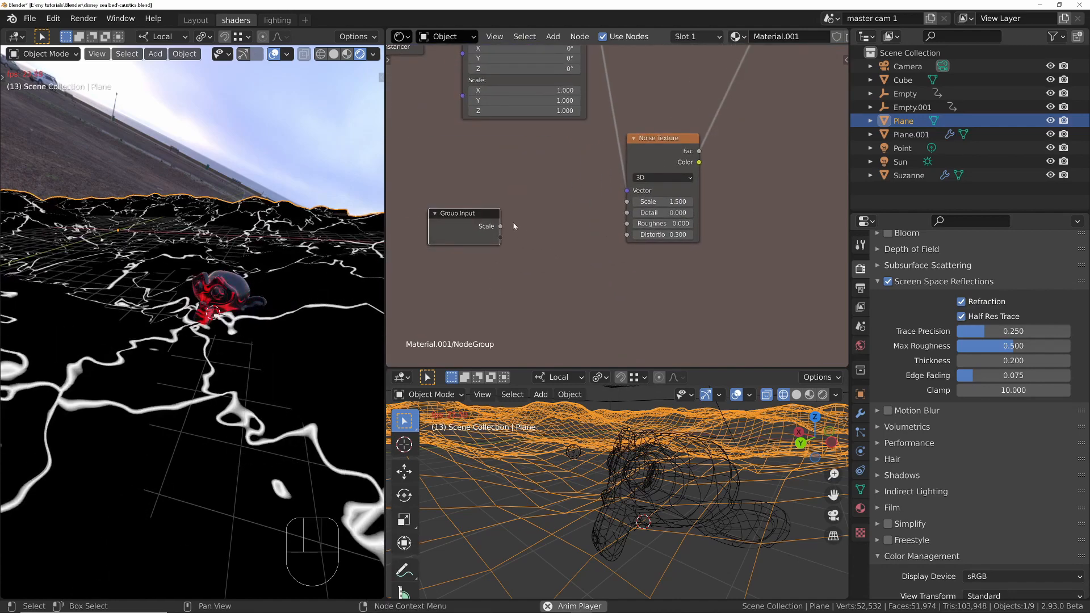
left_click_drag(619, 209, 627, 201)
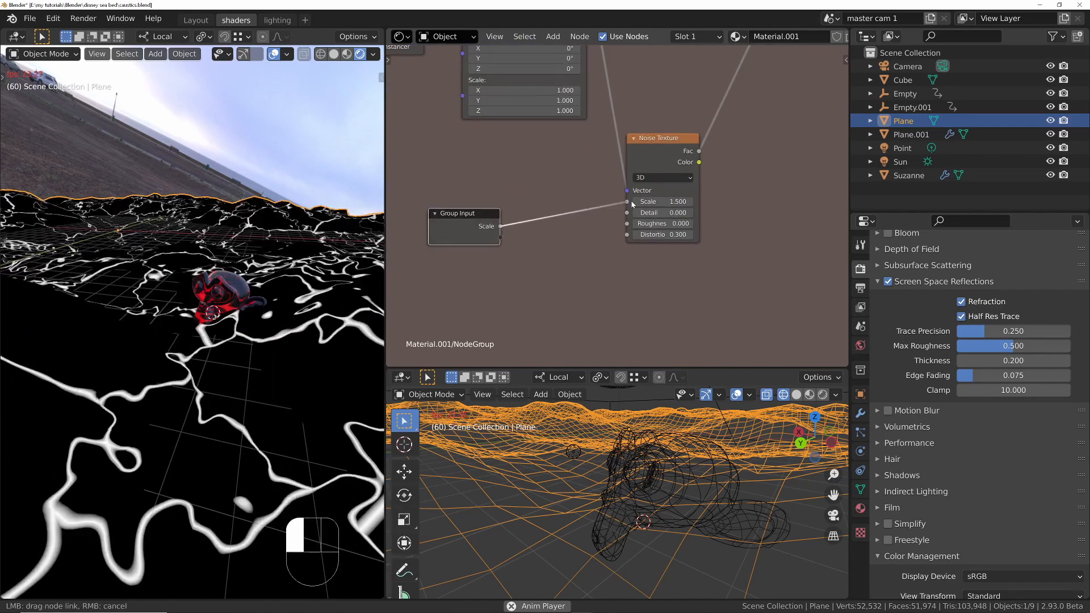
Step: Insert a Math node between Group Input and the Noise Texture's Scale, set to Multiply with a second value of 1.5
left_click_drag(497, 213, 461, 211)
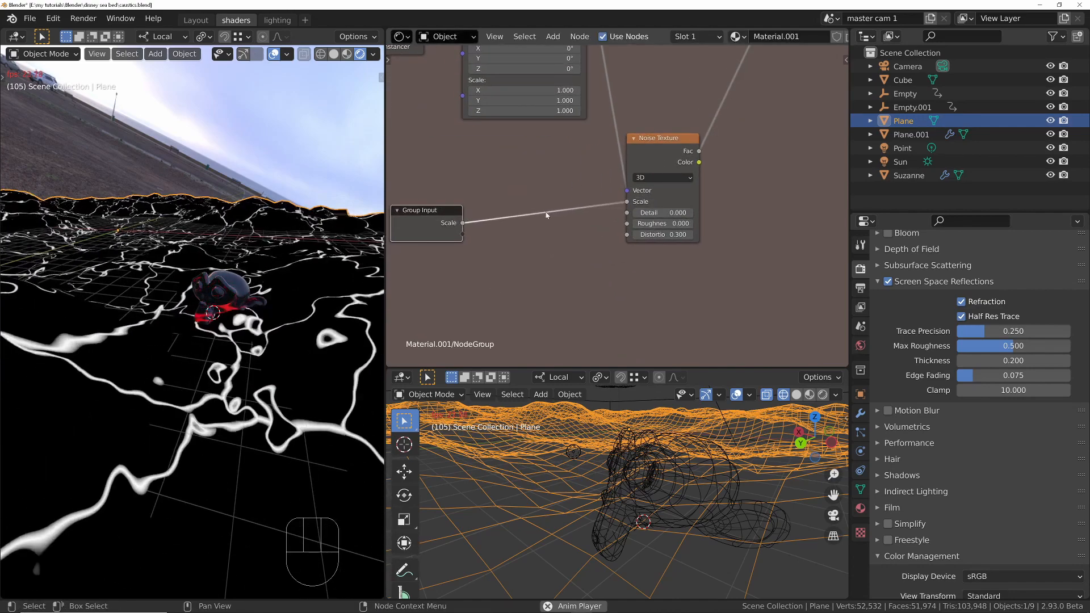
left_click(546, 244)
key("shift+a")
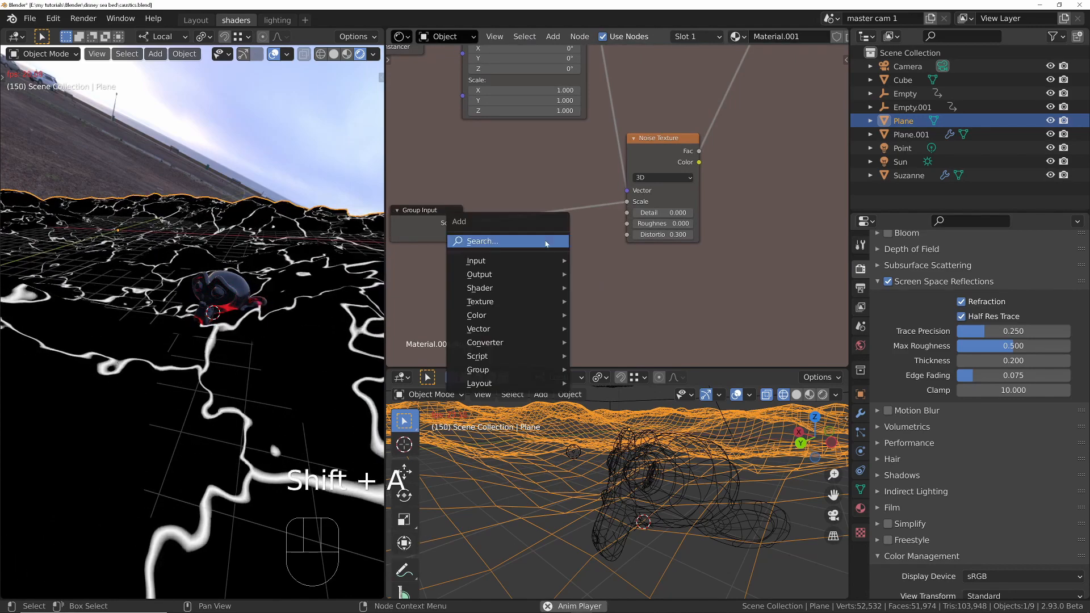
left_click(545, 241)
type("math")
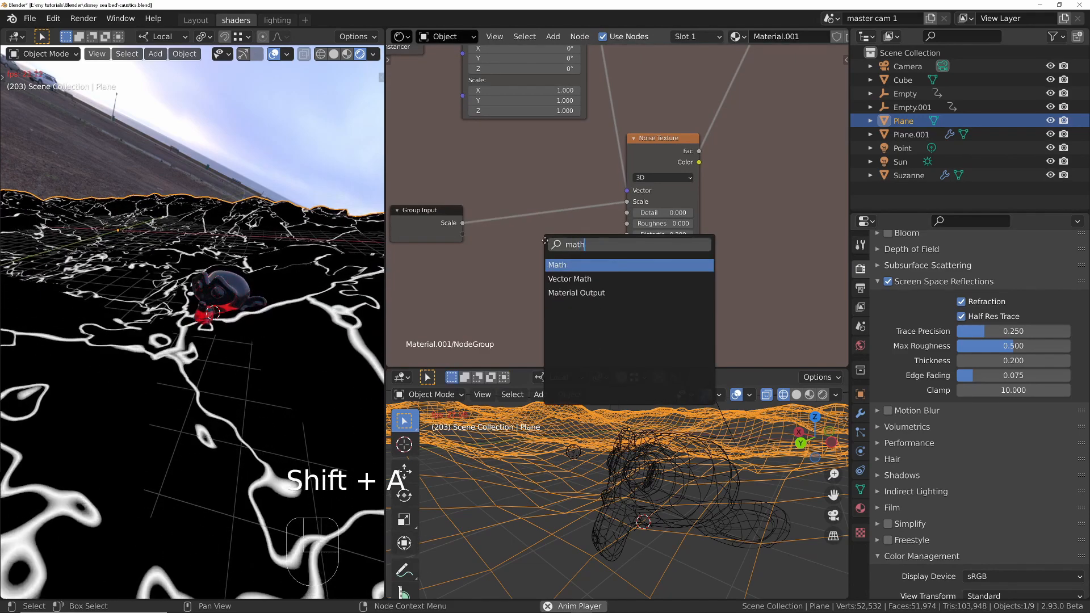
key("Return")
left_click(486, 179)
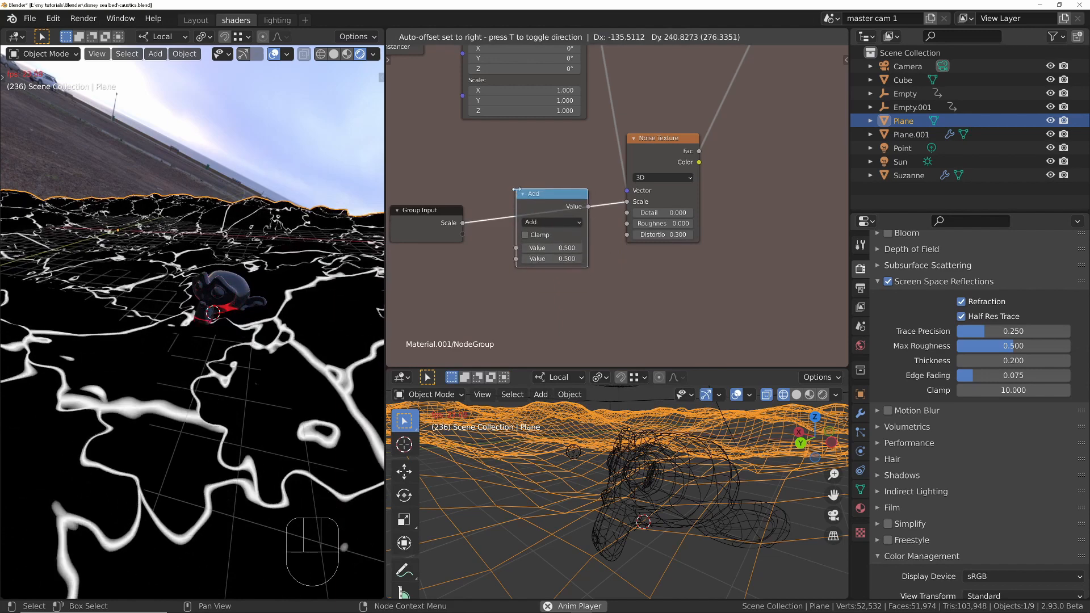
left_click(551, 222)
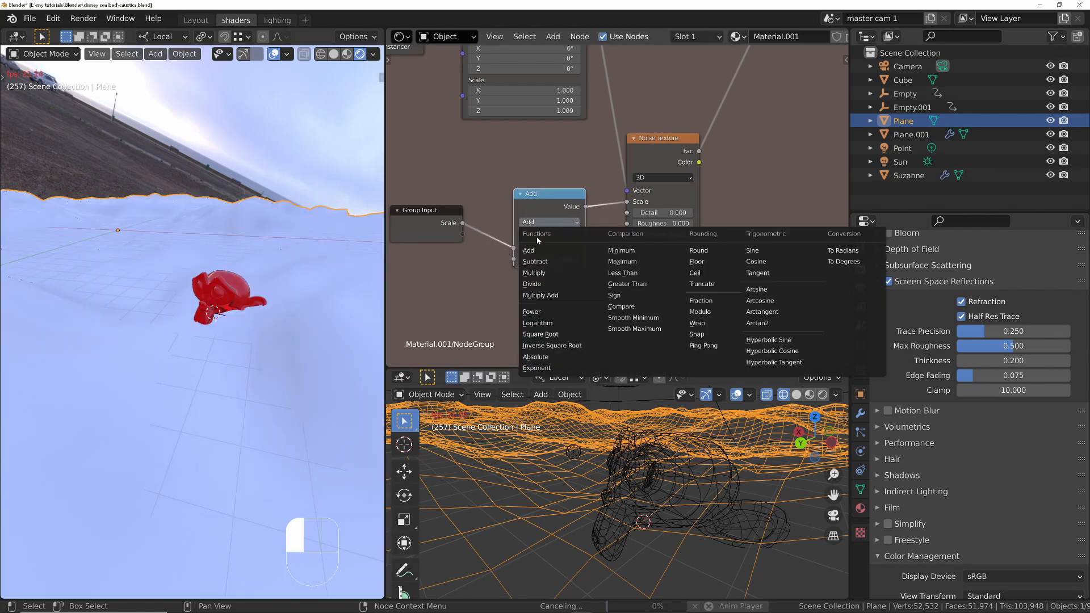
left_click(541, 273)
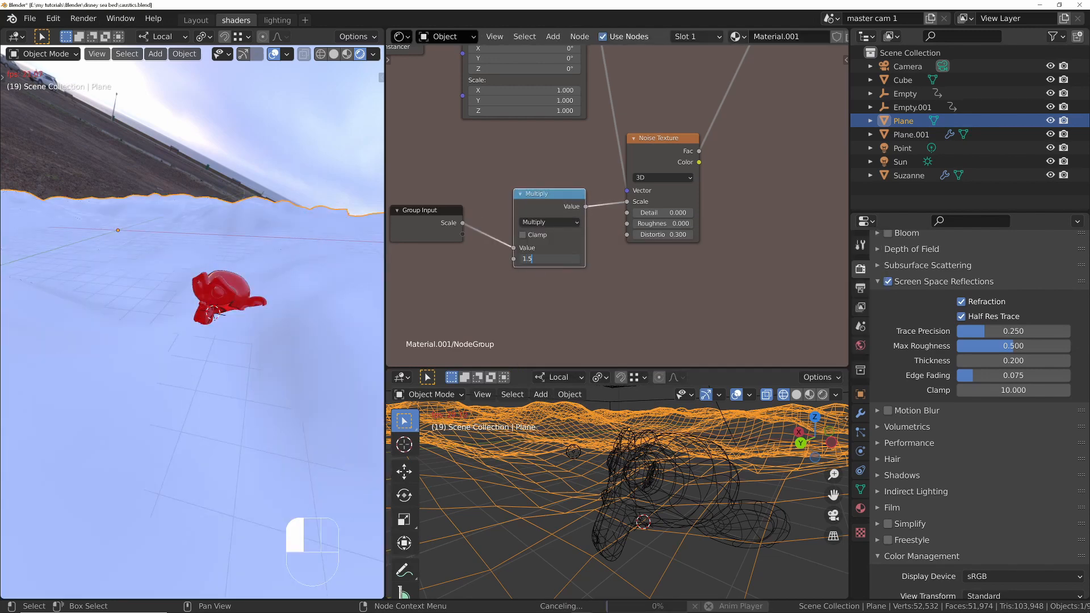
Step: Duplicate the Group Input and Multiply nodes together and place the copies below the Voronoi Texture node
middle_click_drag(563, 194, 554, 280, "ctrl")
left_click_drag(459, 172, 588, 249)
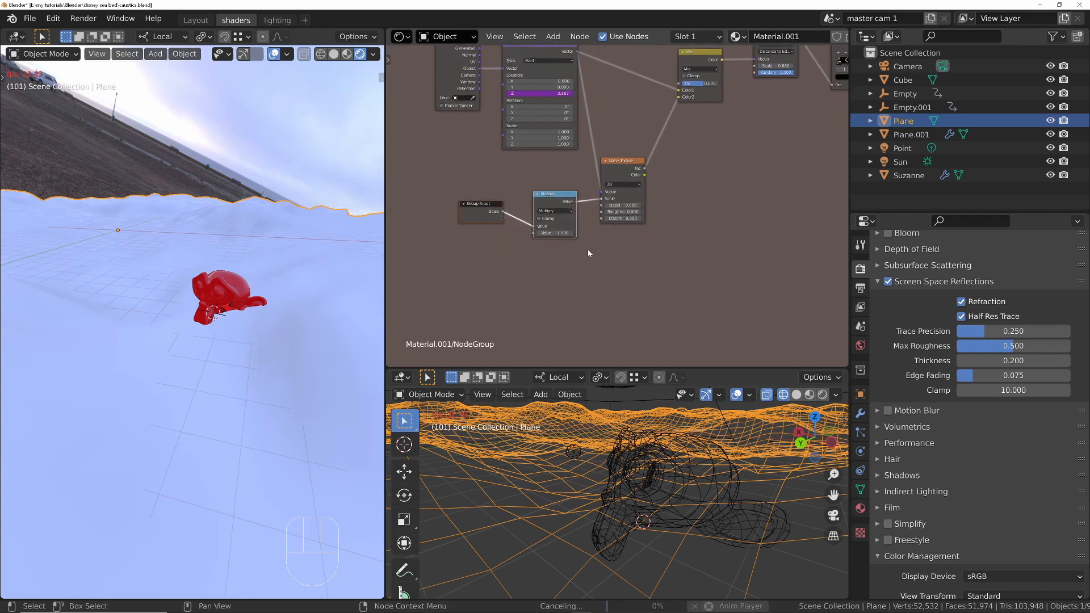
key("shift+d")
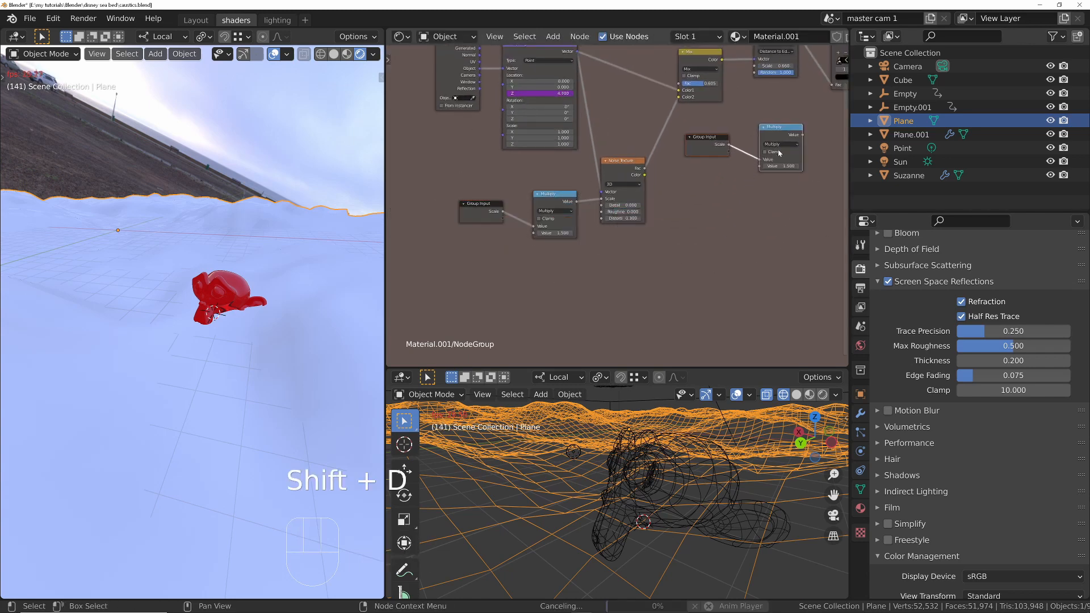
scroll(757, 165, "down", 2)
middle_click_drag(536, 254, 389, 349)
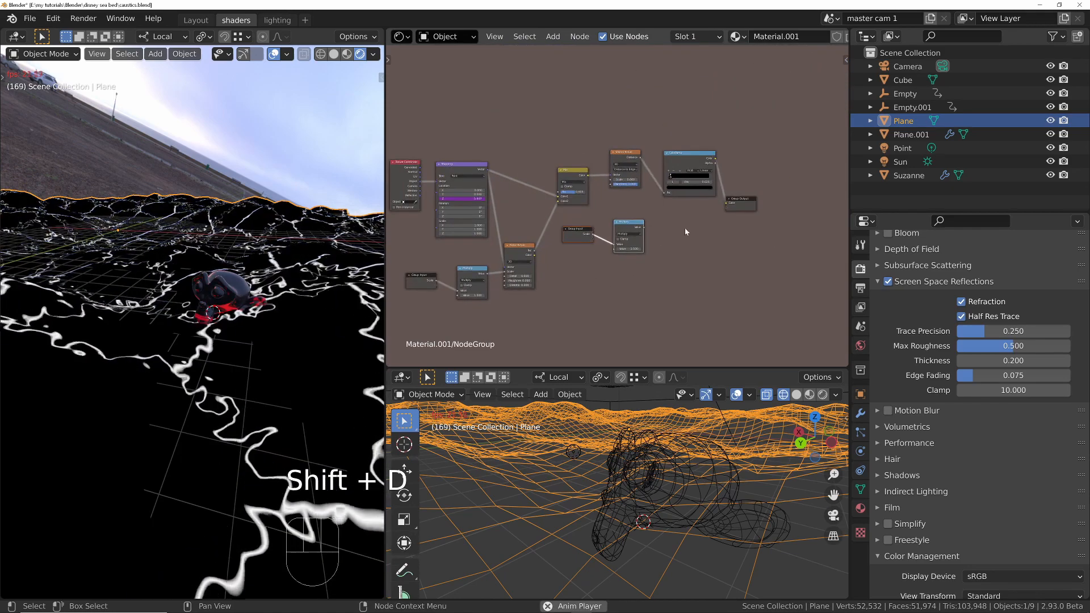
middle_click_drag(654, 227, 661, 126, "ctrl")
scroll(655, 119, "down", 1)
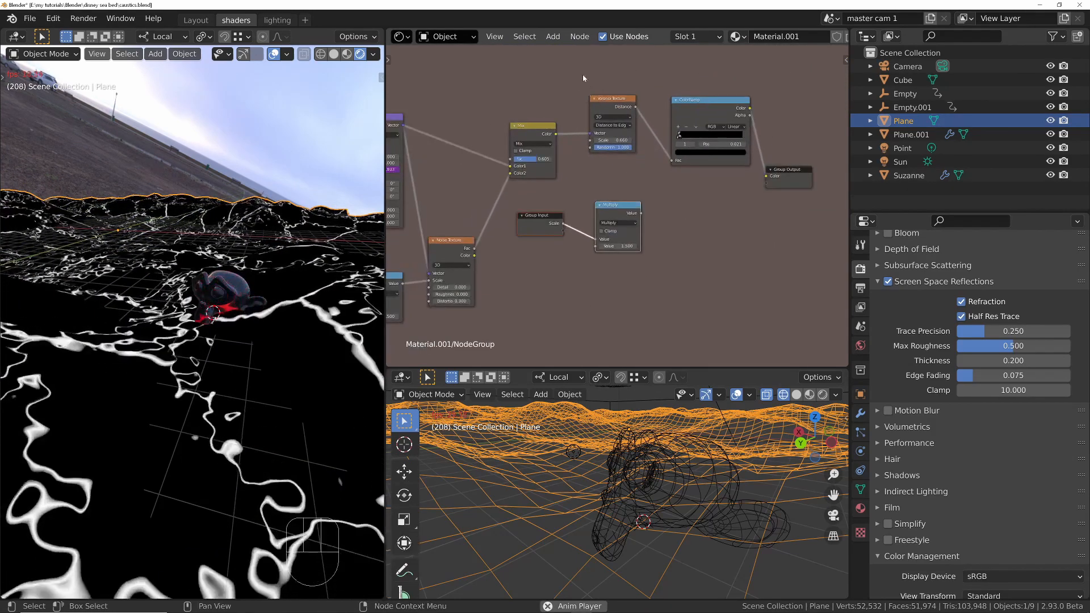
Step: Move the Voronoi Texture, ColorRamp and Group Output nodes together farther along to make room beside the duplicated Multiply node
left_click_drag(582, 75, 805, 202)
key("g")
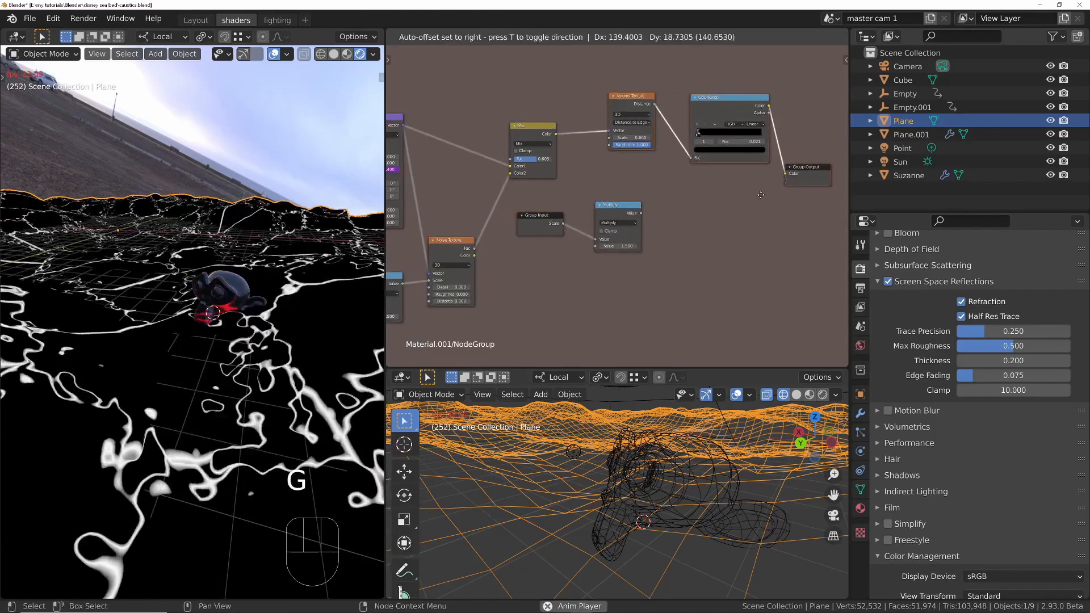
left_click(757, 218)
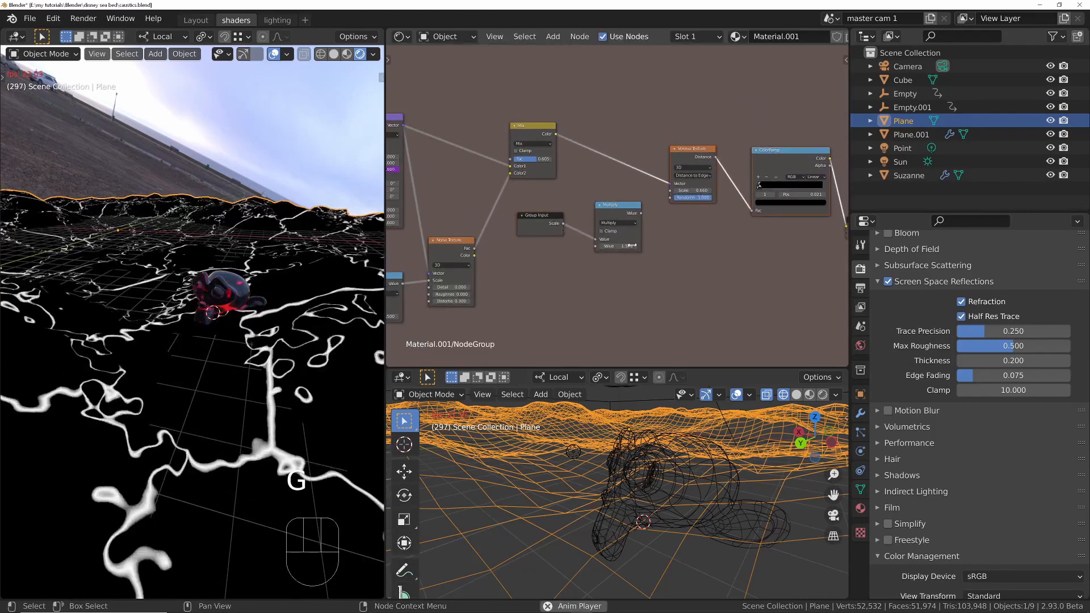
Step: Connect the duplicated Multiply node to the Voronoi Texture's Scale, set its second value to 0.6, and stop the animation playback
middle_click_drag(653, 194, 651, 159, "ctrl")
middle_click_drag(679, 220, 669, 188, "ctrl")
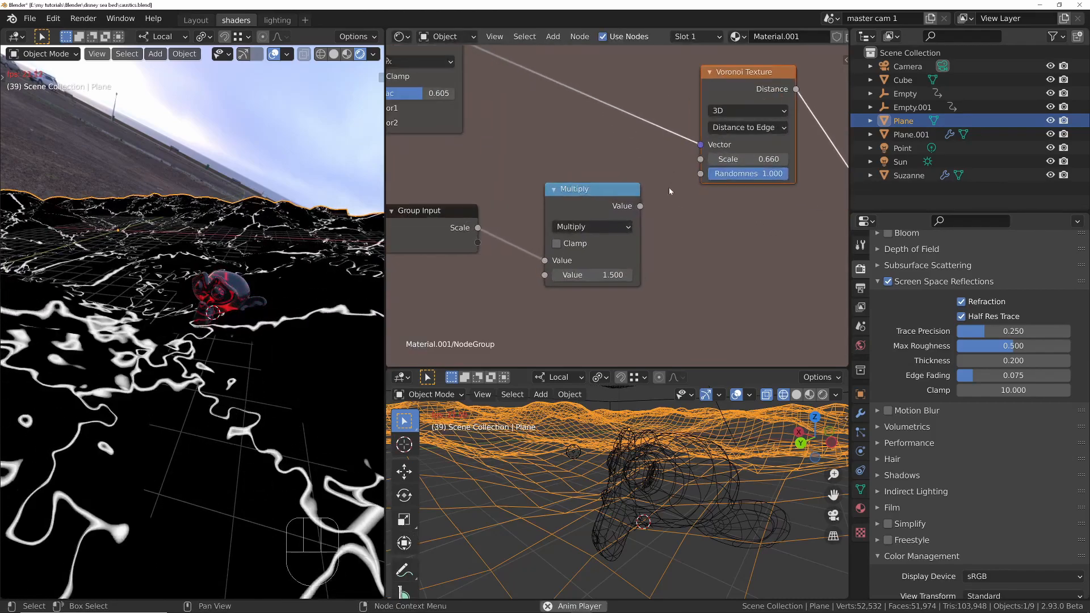
middle_click_drag(452, 227, 569, 183, "ctrl")
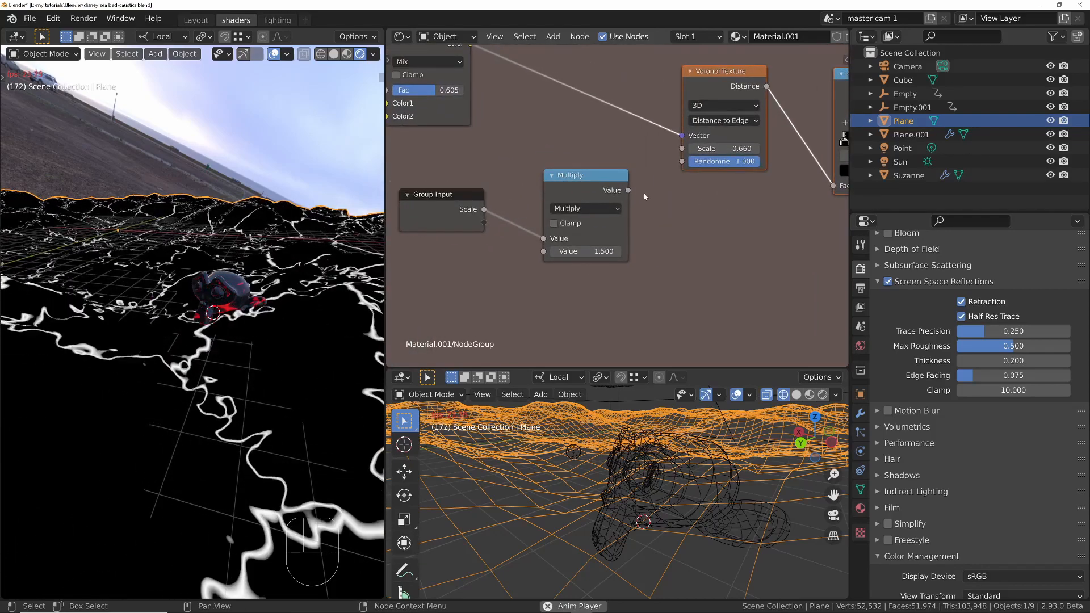
mouse_move(628, 190)
left_mouse_down()
mouse_move(655, 189)
mouse_move(629, 194)
left_mouse_up()
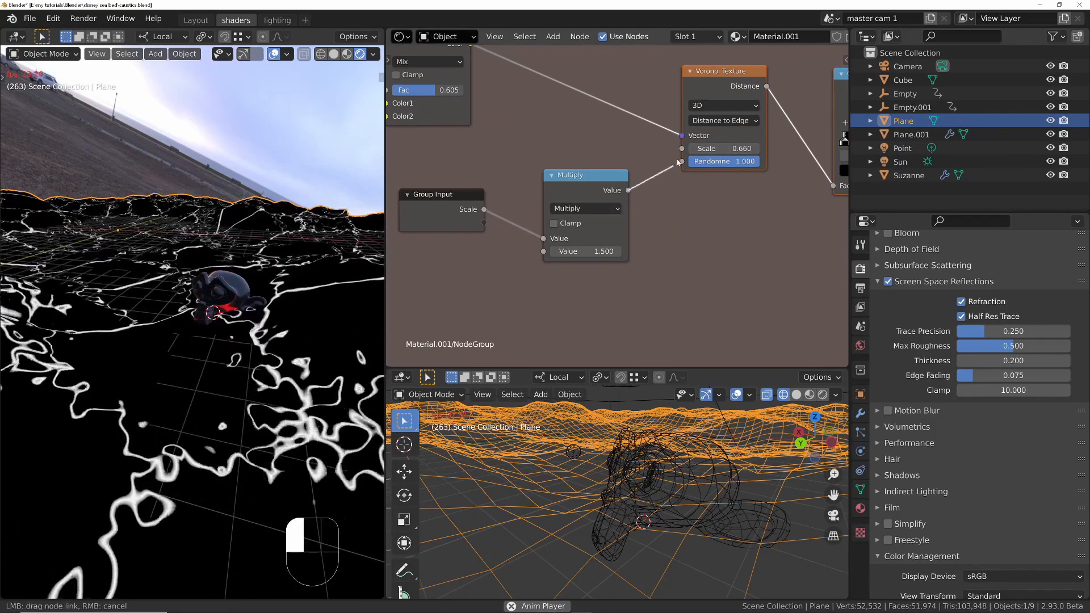
left_click_drag(627, 190, 682, 149)
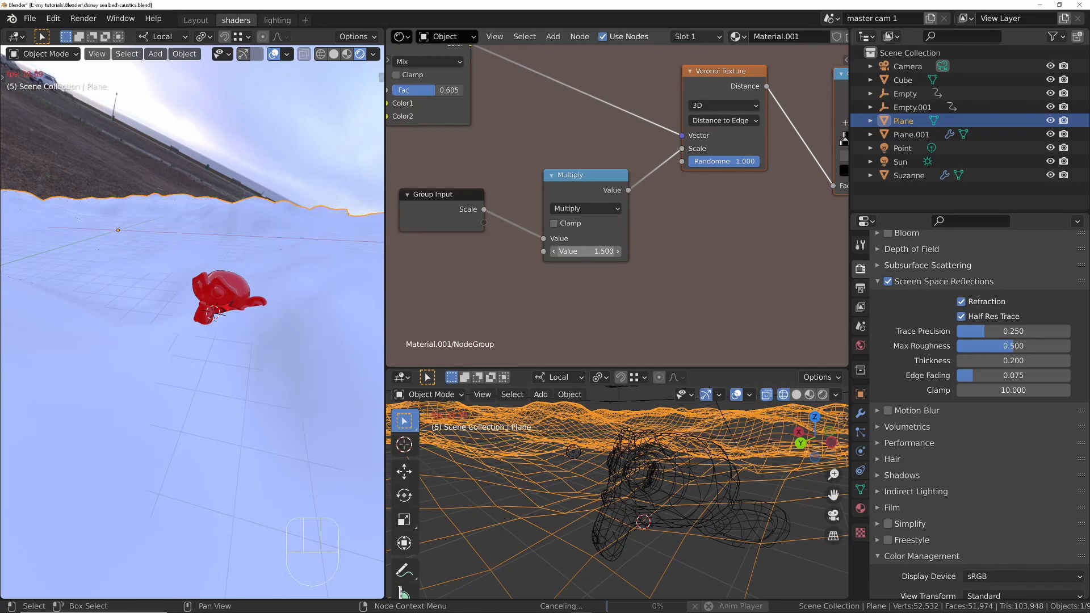
left_click(585, 251)
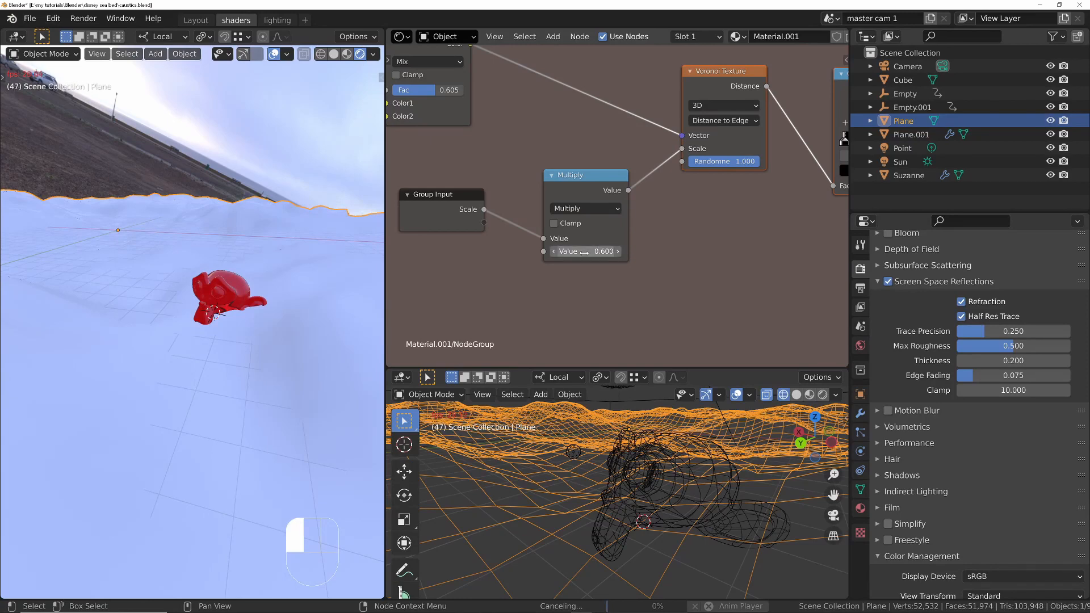
key("space")
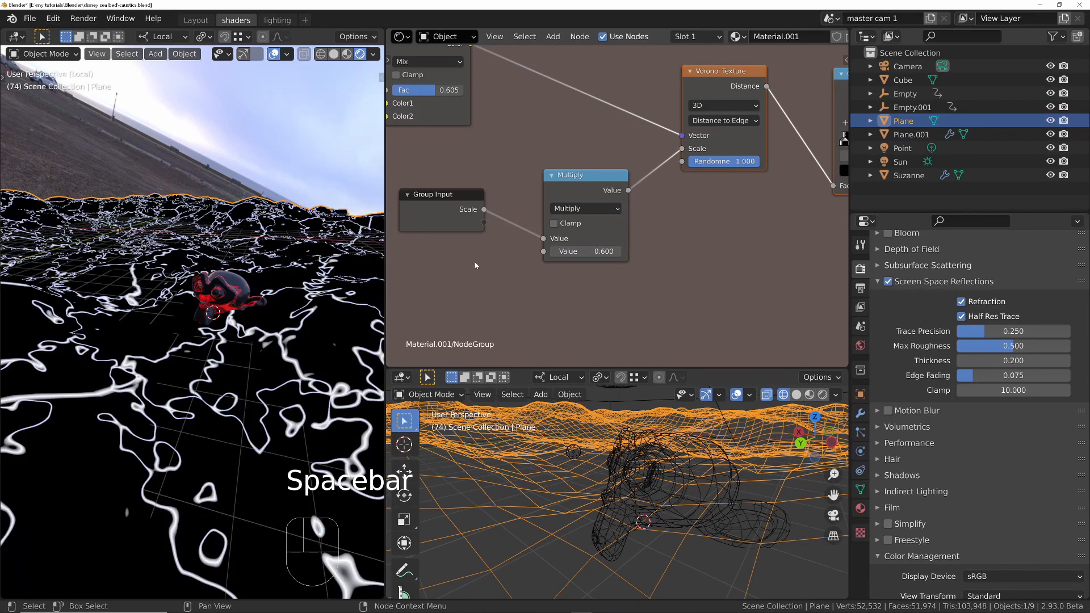
Step: Raise the second value of the Multiply node feeding the Noise Texture to 1.56
middle_click_drag(478, 271, 550, 259)
middle_click_drag(455, 255, 679, 243)
middle_click_drag(592, 231, 568, 255, "ctrl")
middle_click_drag(568, 256, 638, 198)
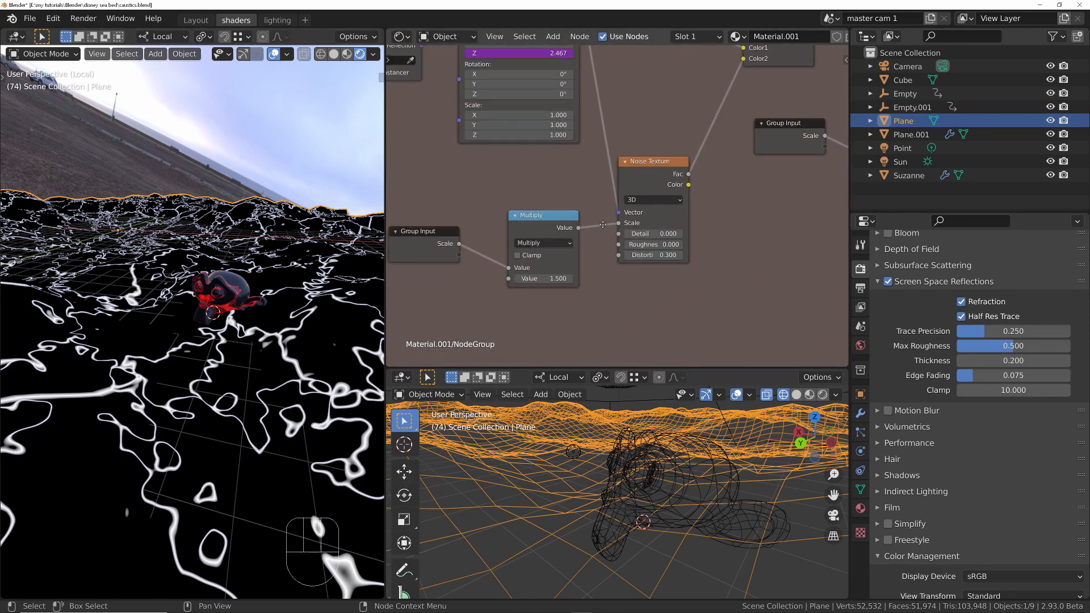
middle_click_drag(508, 294, 567, 254, "ctrl")
mouse_move(570, 259)
left_mouse_down("shift")
mouse_move(611, 259)
mouse_move(557, 259)
mouse_move(599, 259)
mouse_move(574, 259)
left_mouse_up("shift")
Step: Lower the Mix node's factor to 0.594
middle_click_drag(574, 259, 593, 354, "ctrl")
middle_click_drag(706, 146, 653, 172)
middle_click_drag(619, 214, 627, 199, "ctrl")
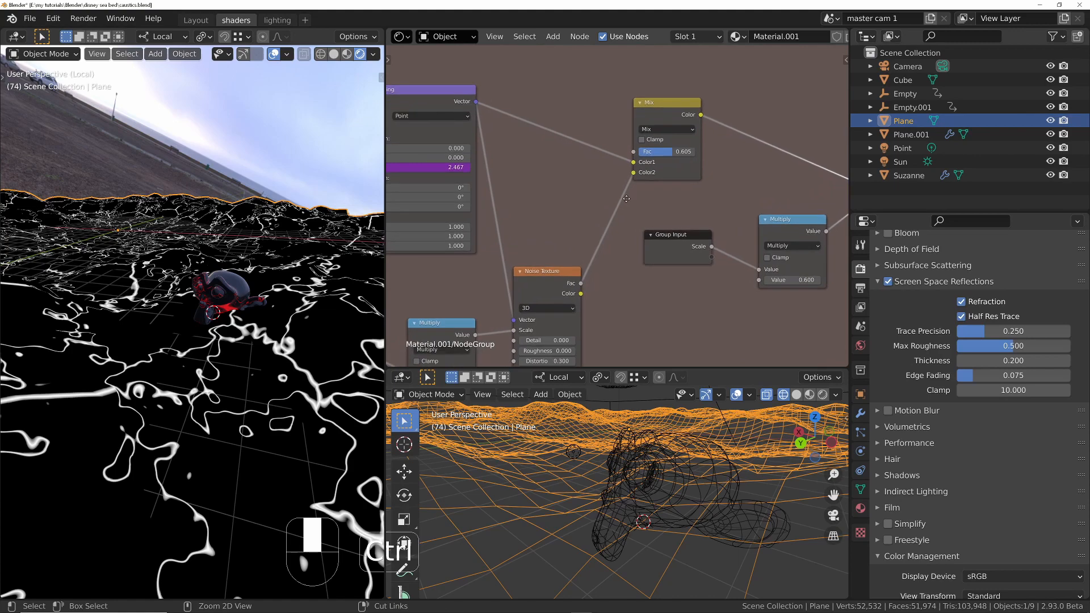
left_click_drag(667, 155, 666, 155)
Step: Lower the second value of the Noise Texture's Multiply node to 1.01, judging the pattern with the animation playing
middle_click_drag(535, 273, 658, 149)
scroll(575, 242, "down", 3)
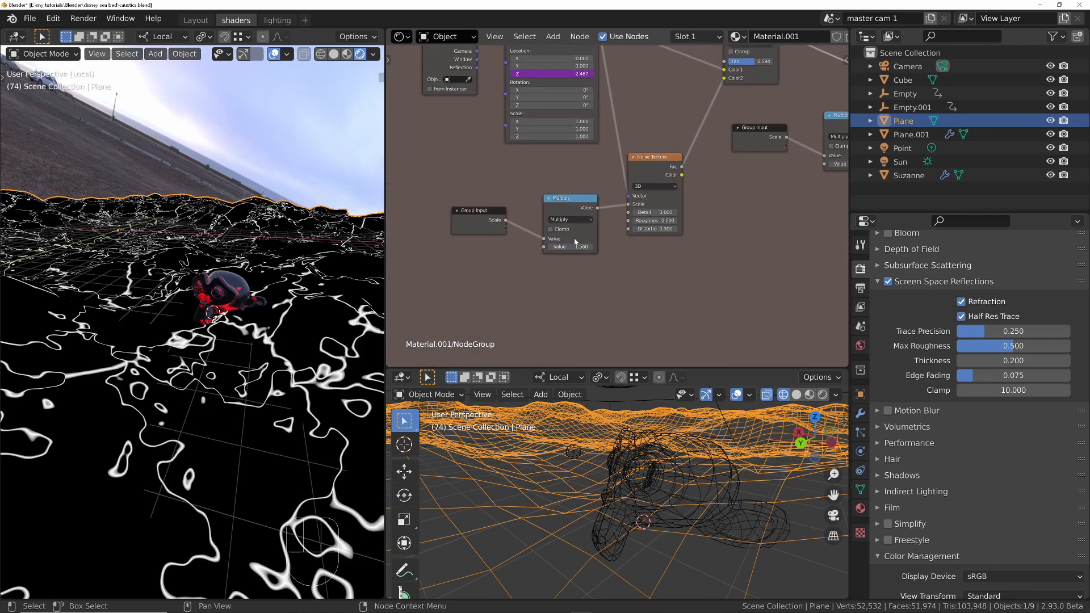
left_click_drag(568, 246, 535, 247, "shift")
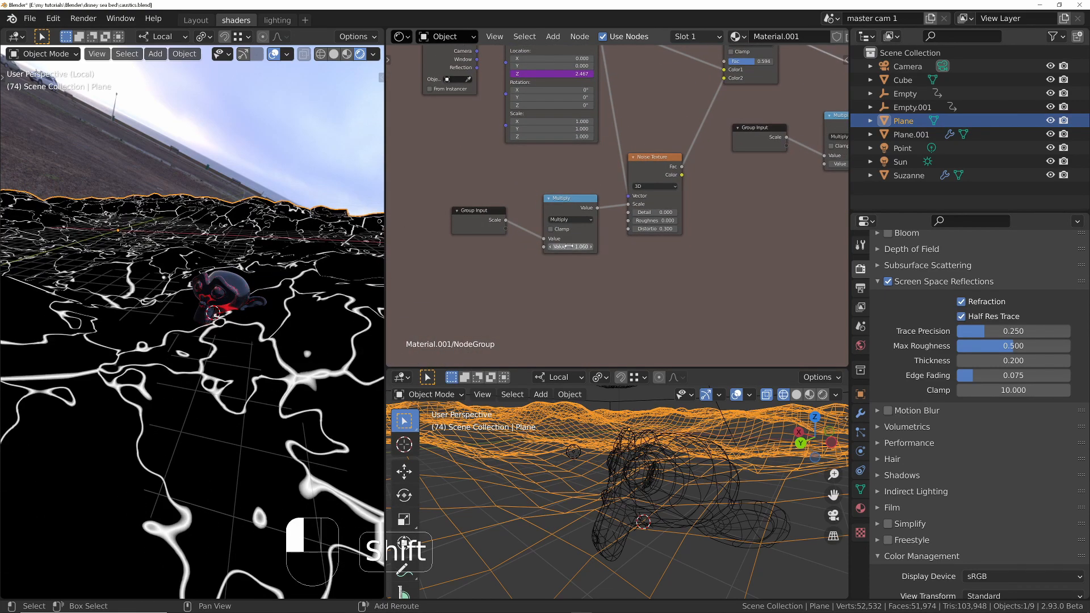
key("space")
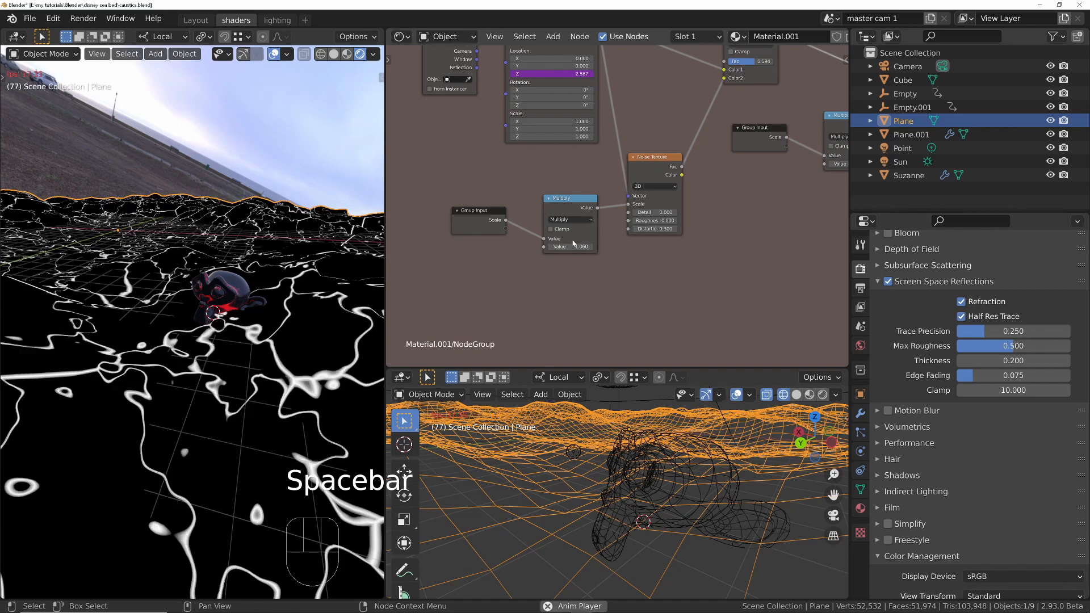
middle_click_drag(255, 288, 247, 320)
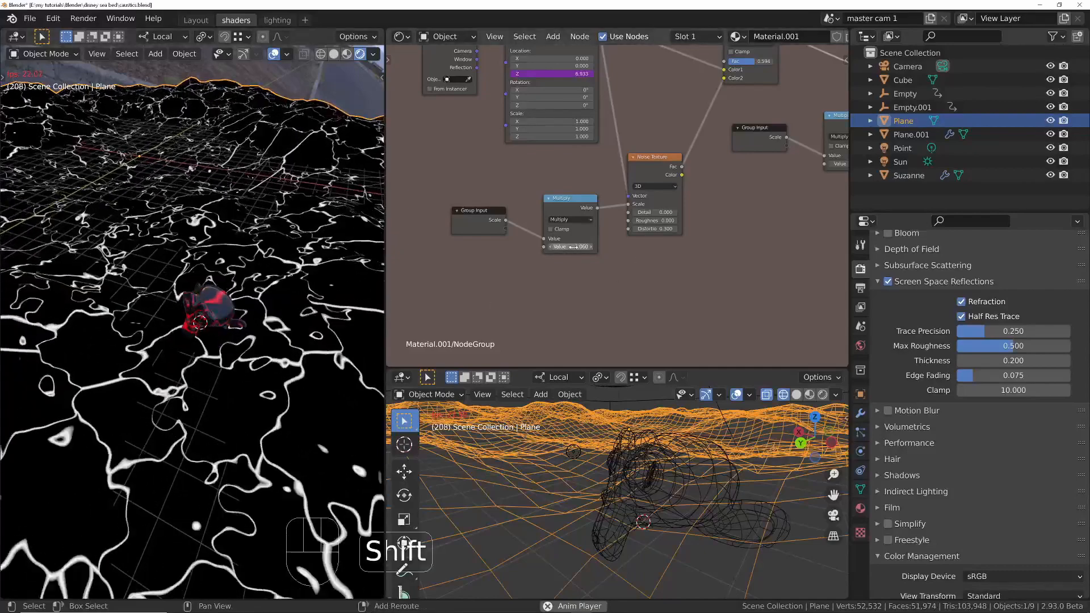
left_click_drag(584, 253, 545, 253, "shift")
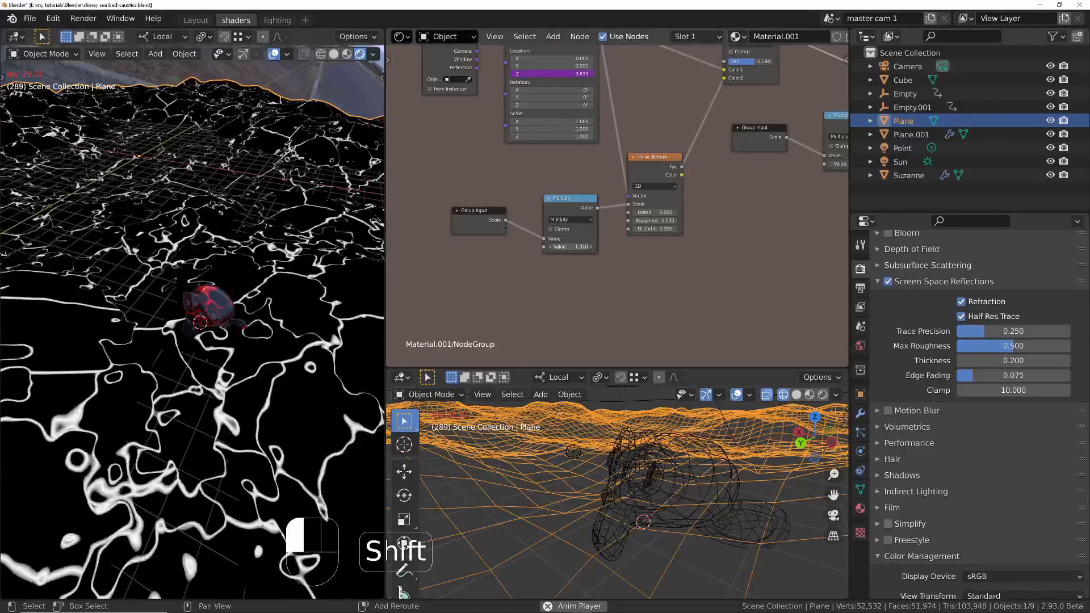
Step: Leave the node group, set its exposed Scale to 1.22, and inspect the caustics from a lower viewing angle
key("Tab")
middle_click_drag(566, 194, 574, 122)
mouse_move(552, 219)
left_mouse_down("shift")
mouse_move(642, 219)
mouse_move(539, 219)
left_mouse_up("shift")
middle_click_drag(190, 378, 179, 336)
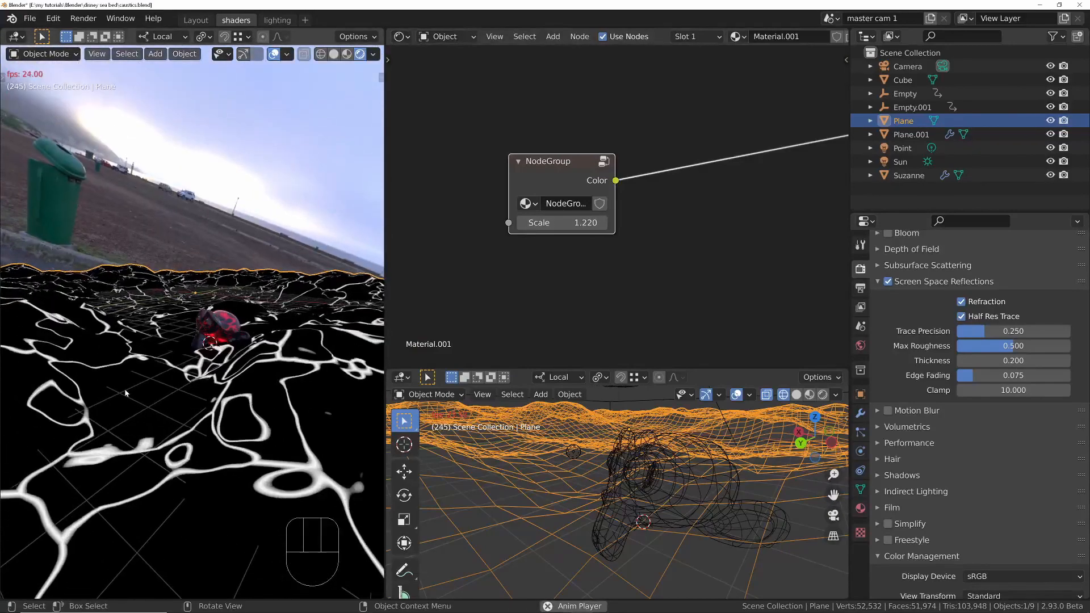
mouse_move(547, 270)
middle_mouse_down("ctrl")
mouse_move(552, 294)
mouse_move(554, 262)
middle_mouse_up("ctrl")
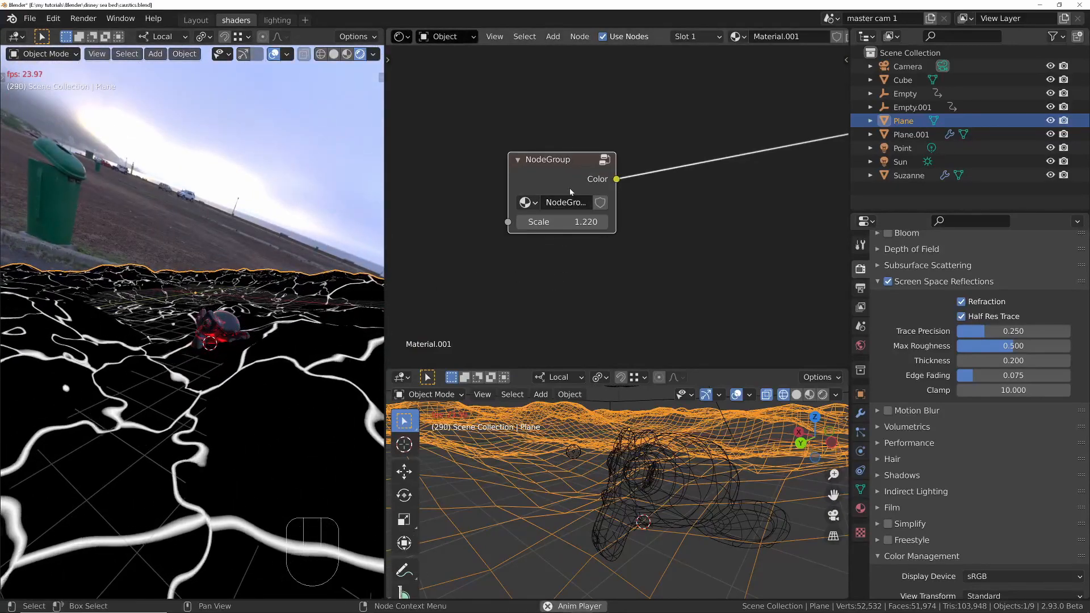
Step: Reopen the node group, delete the driver on the Mapping node's Z location, and set that value to 0
key("Tab")
middle_click_drag(477, 184, 662, 231, "ctrl")
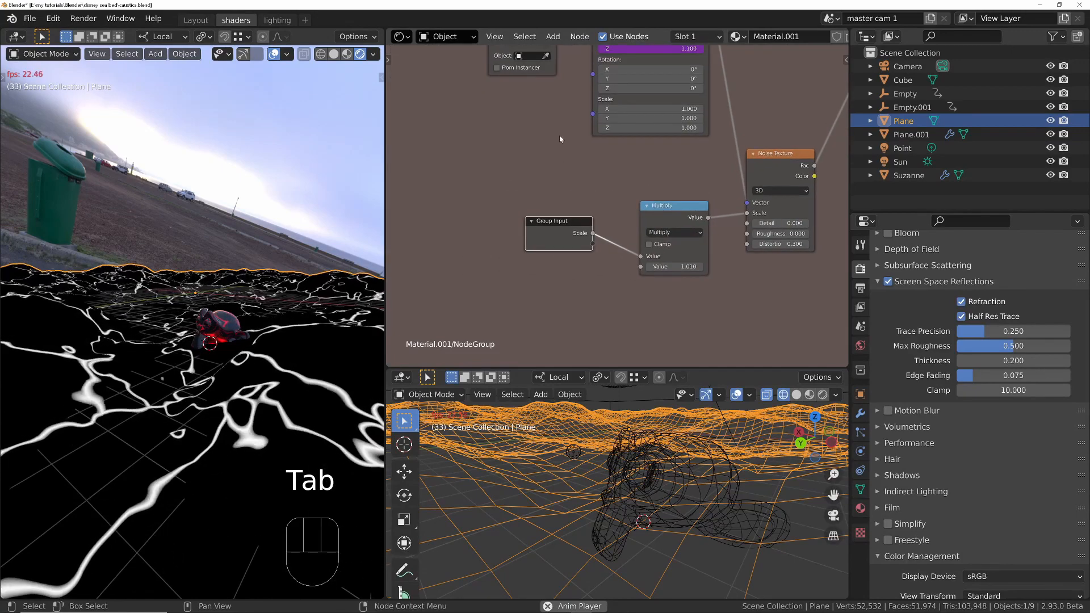
middle_click_drag(587, 87, 641, 197)
left_click_drag(556, 96, 519, 54)
left_click_drag(704, 159, 738, 159)
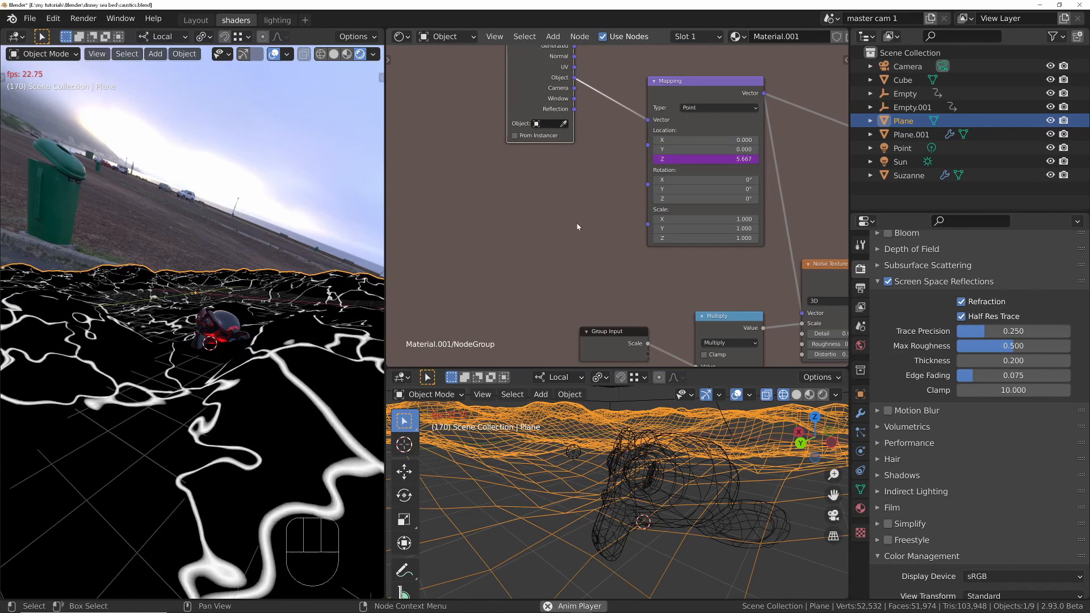
right_click(690, 158)
left_click(633, 159)
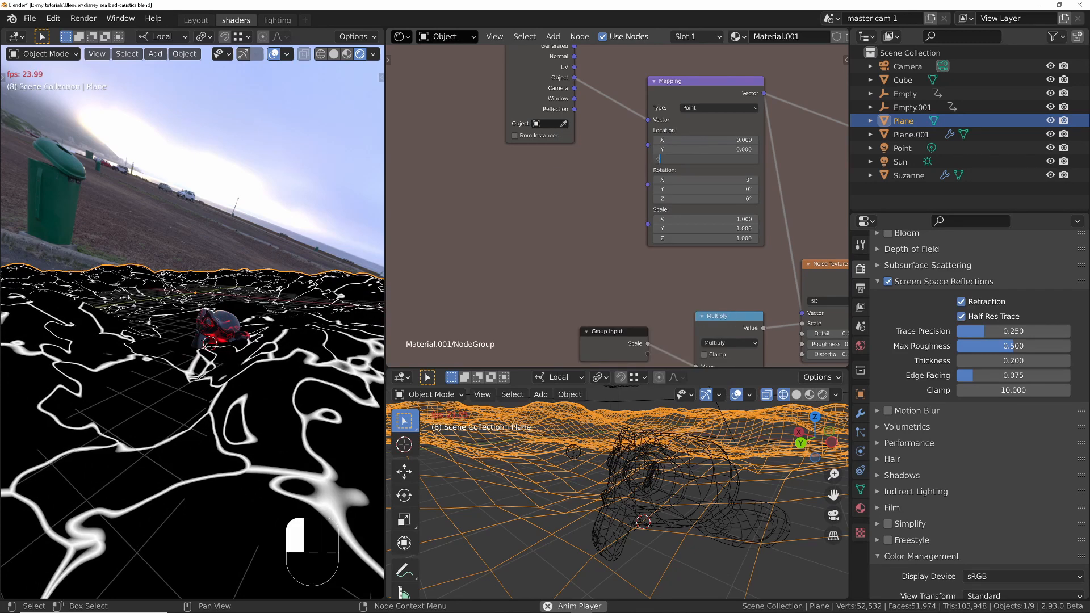
key("Return")
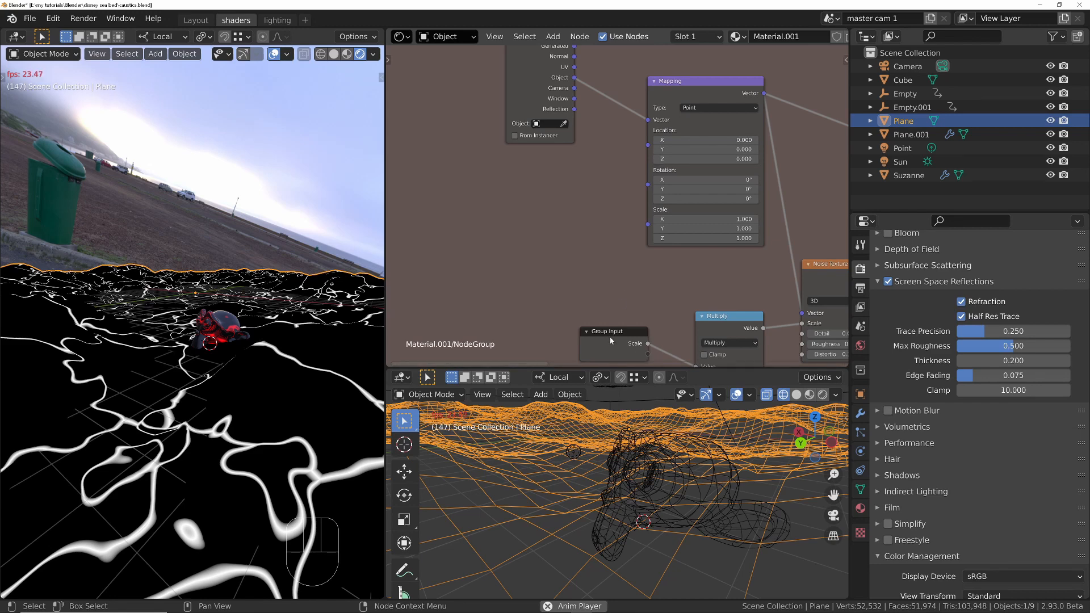
Step: Move the Group Input node near the Mapping node and add a Combine XYZ node between them
left_click_drag(611, 340, 620, 185)
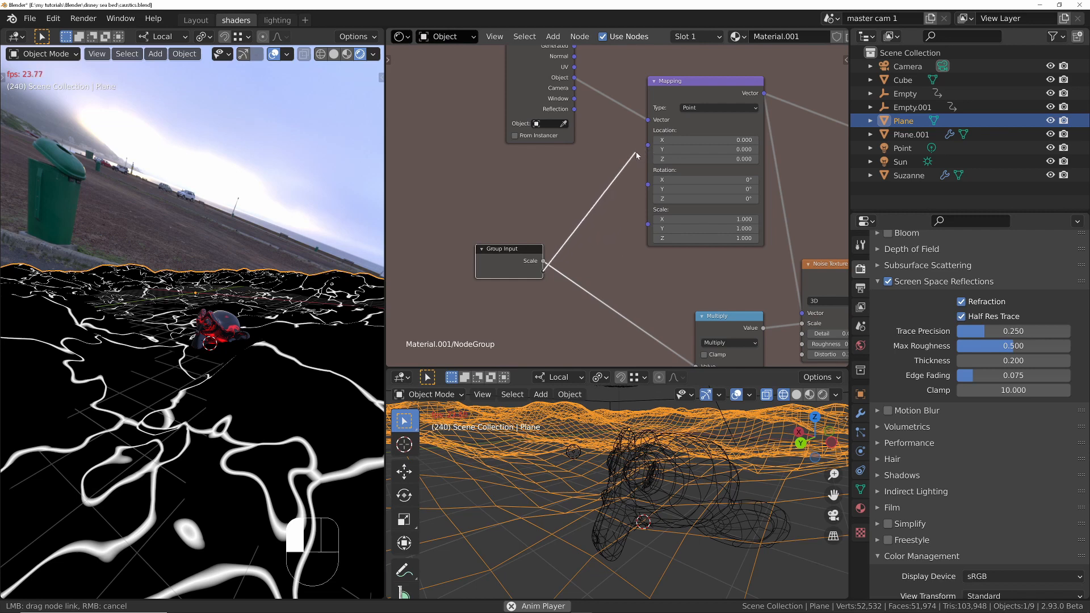
left_click_drag(624, 160, 658, 153)
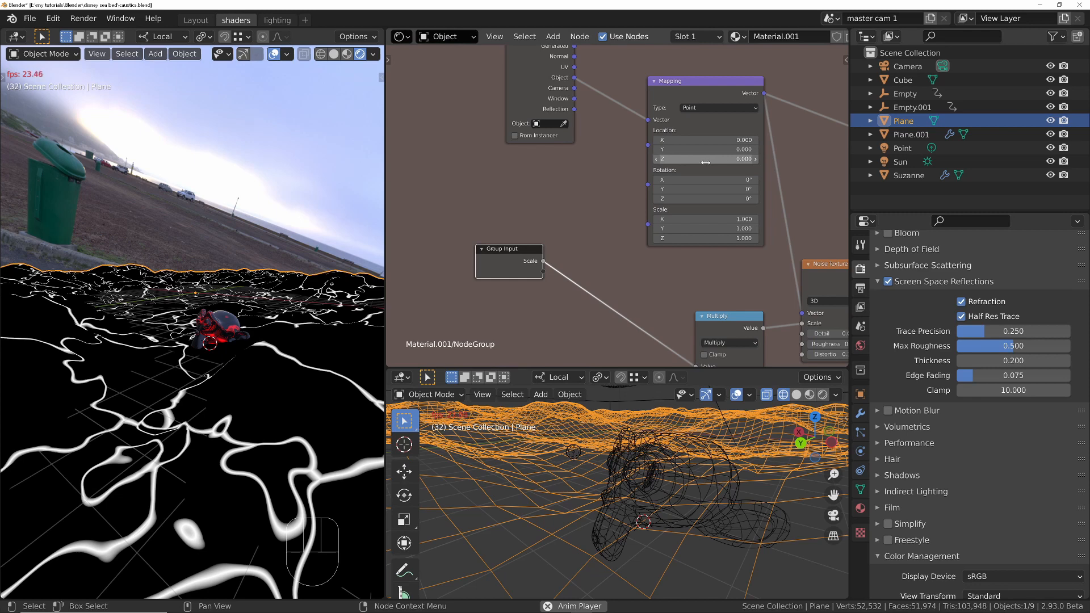
key("shift+a")
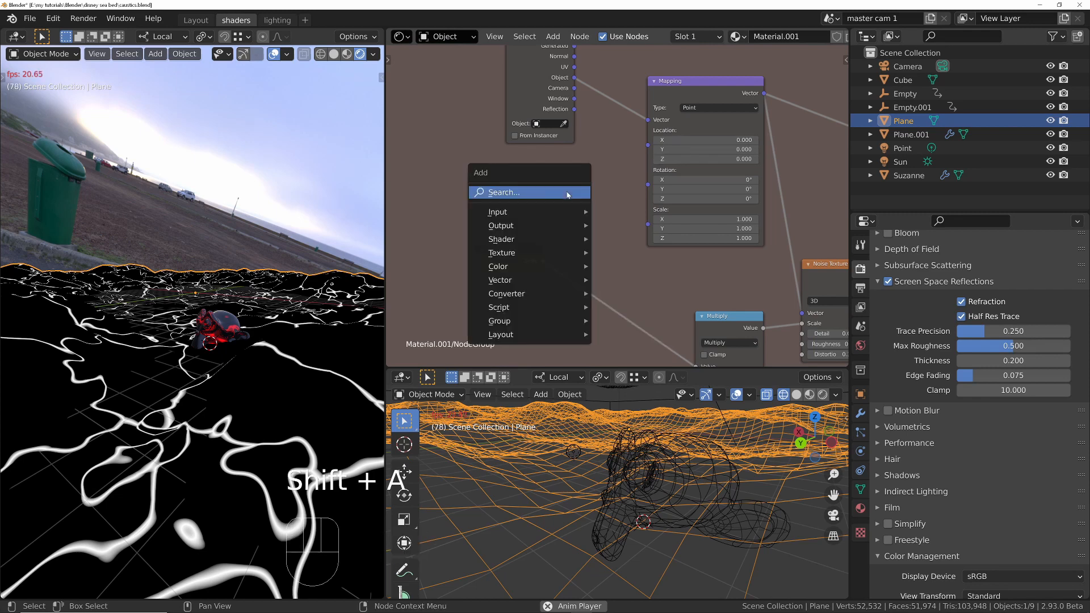
left_click(567, 193)
type("com")
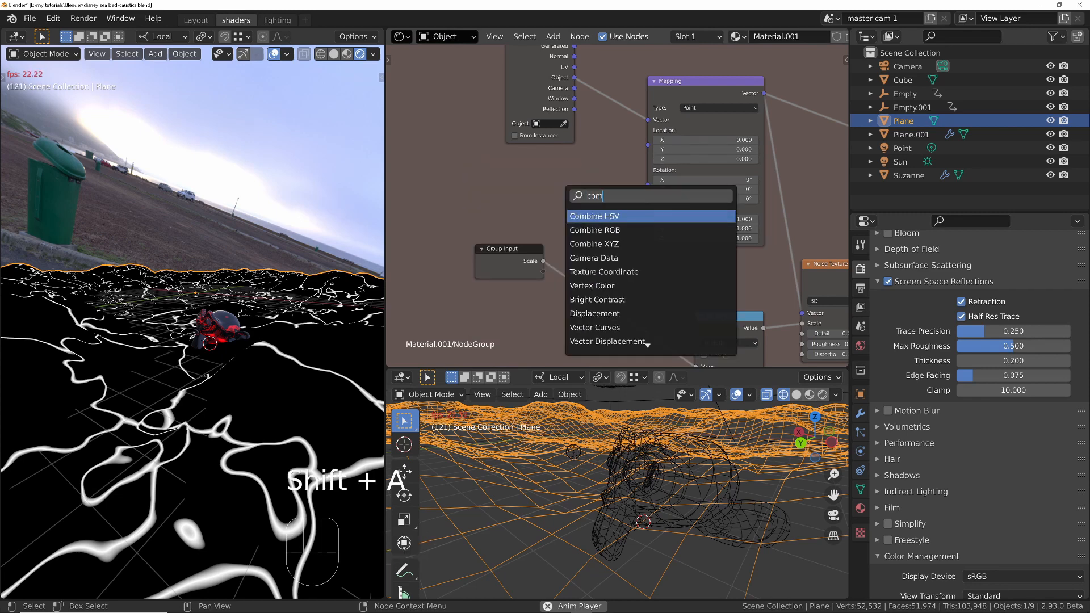
key("Down")
key("Down")
key("Return")
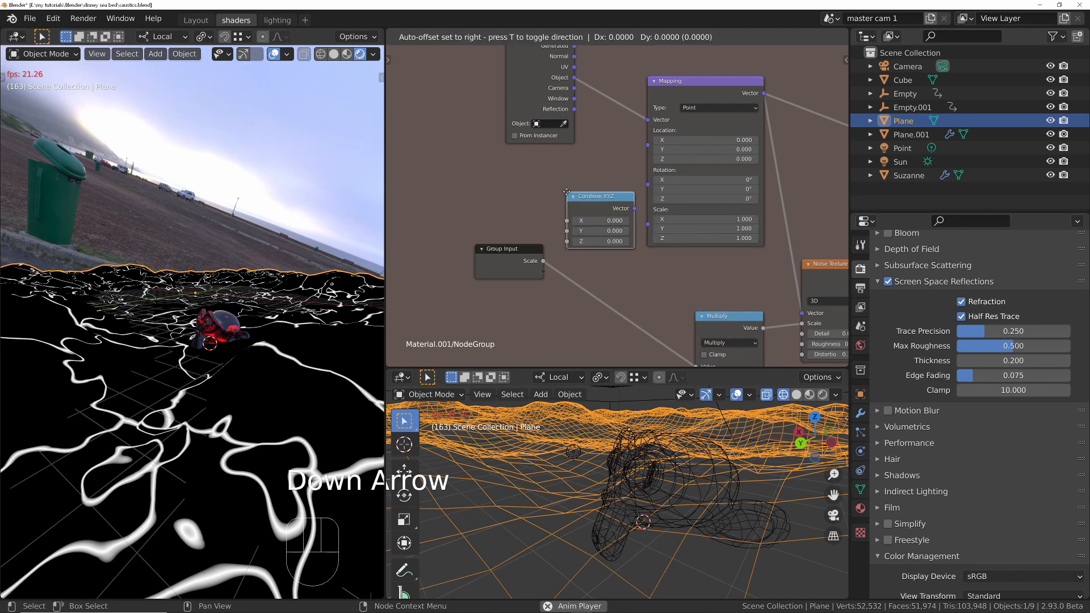
left_click(556, 176)
Step: Link a new Group Input socket to the Combine XYZ node's Z and its Vector output to the Mapping node's Location
left_click_drag(492, 257, 498, 280)
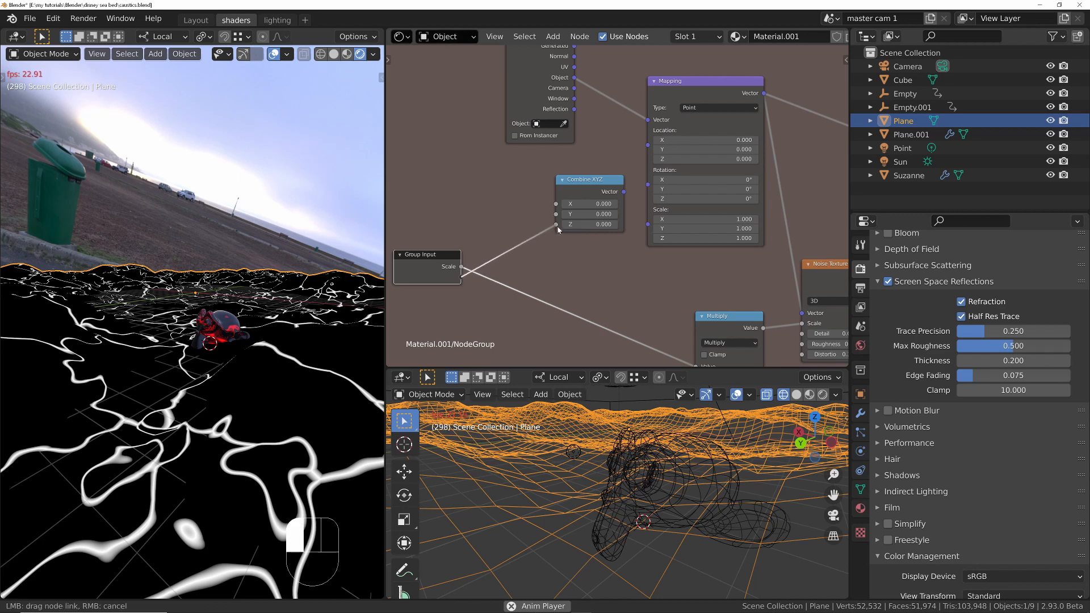
left_click_drag(559, 229, 557, 227)
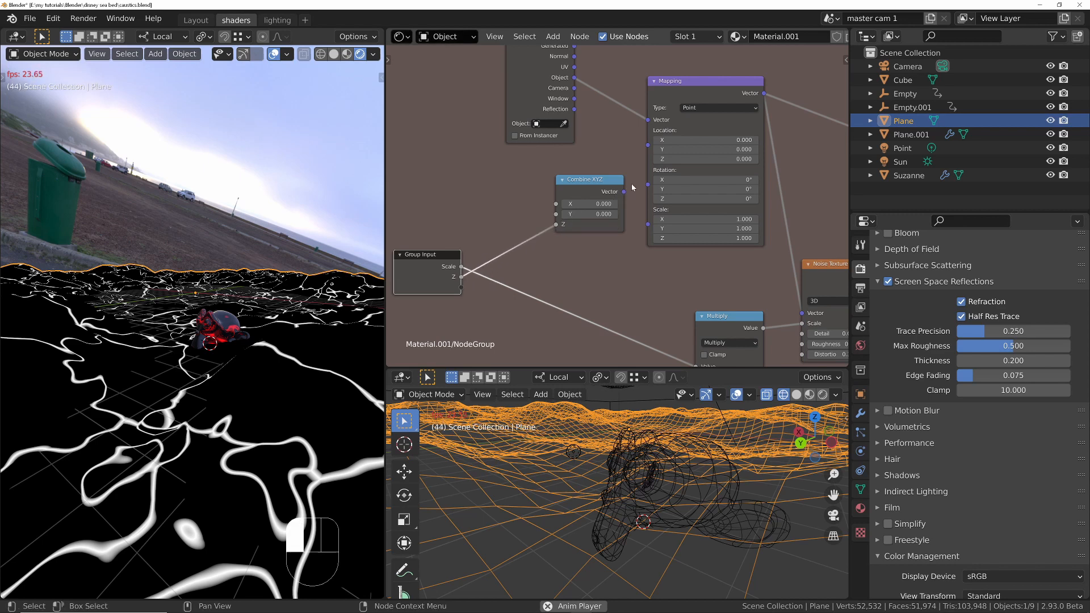
left_click_drag(626, 192, 647, 148)
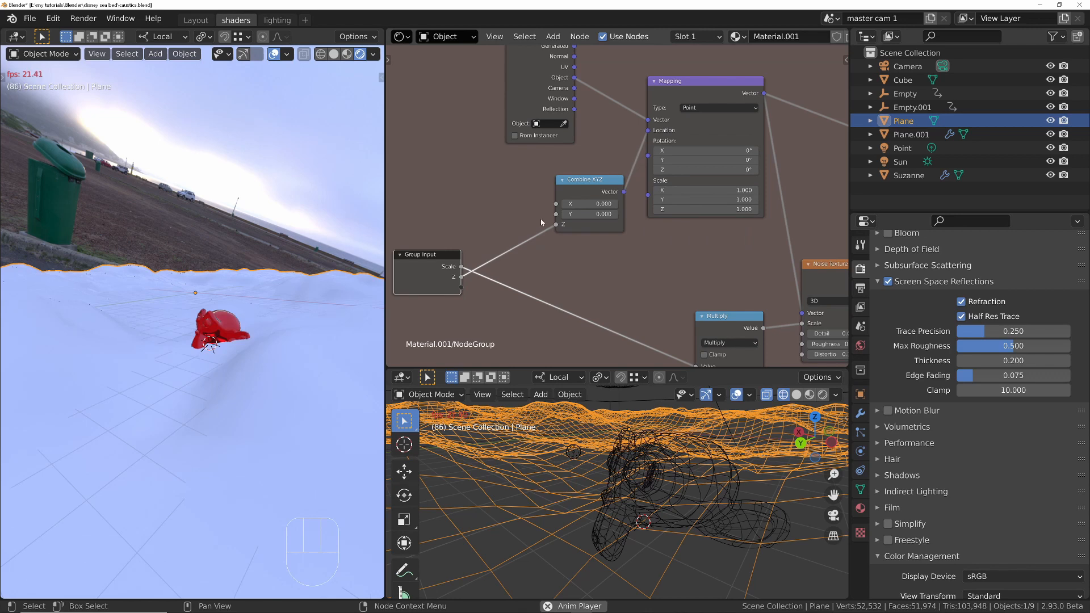
middle_click_drag(476, 287, 549, 275)
left_click_drag(506, 250, 485, 219)
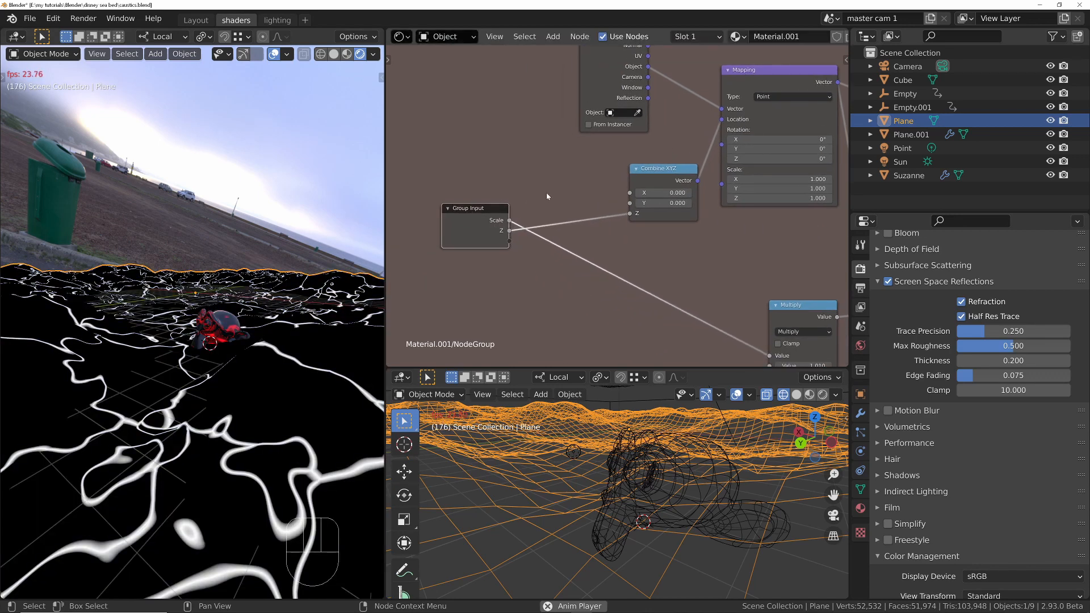
Step: Move the group's Z input above Scale in the inputs list and rename it "animation speed"
key("n")
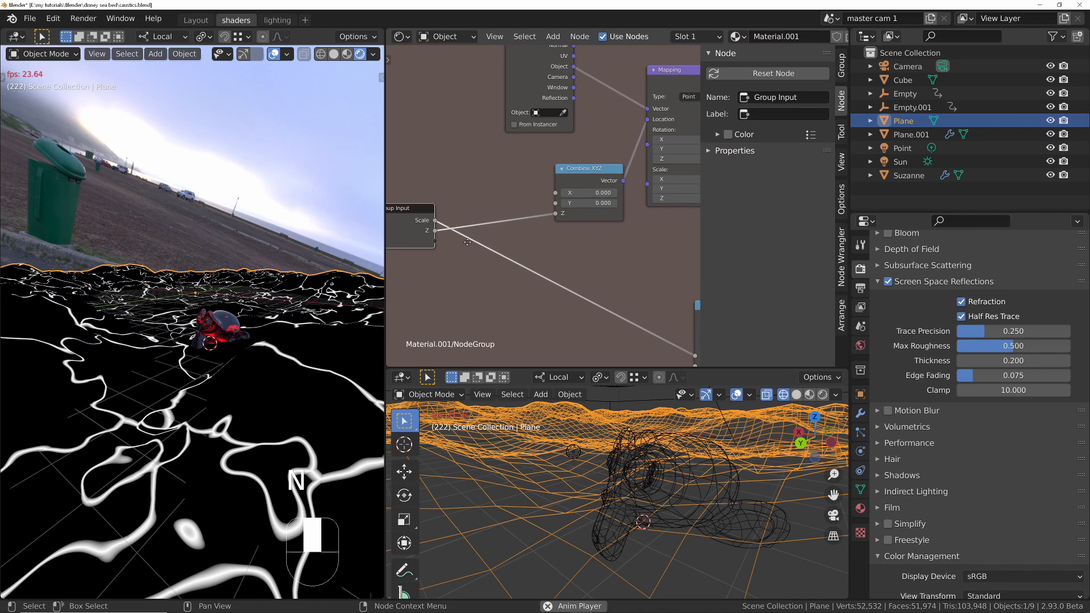
middle_click_drag(468, 242, 540, 230)
left_click(842, 65)
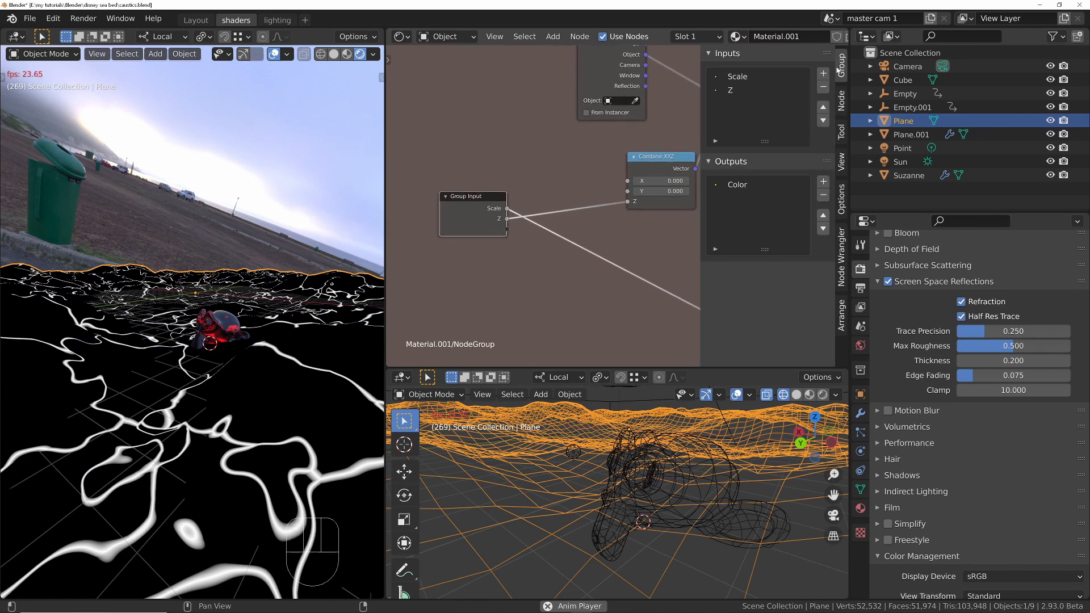
left_click(733, 92)
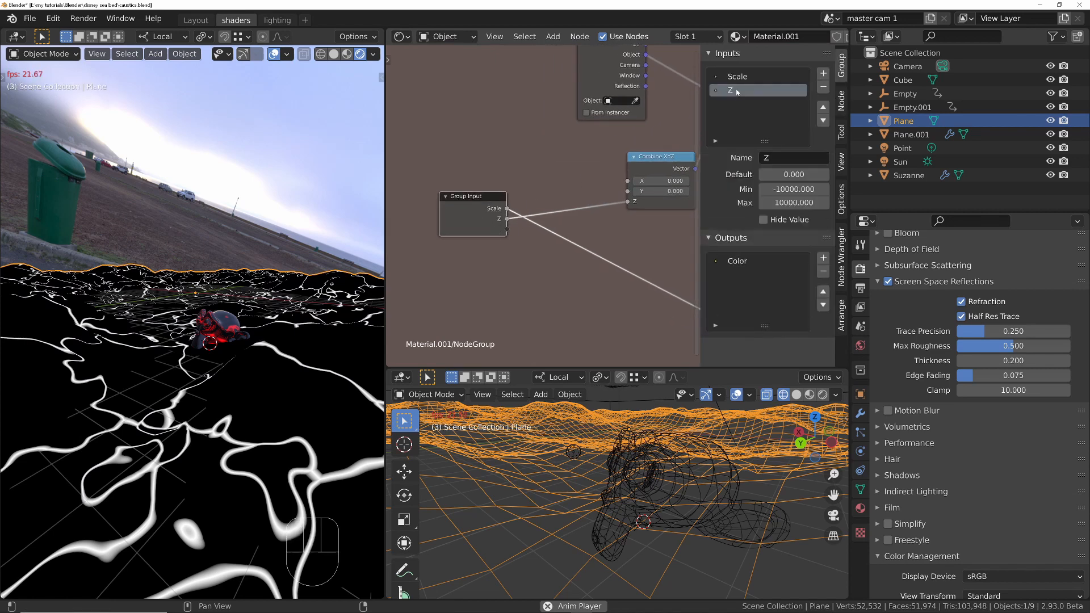
left_click(823, 107)
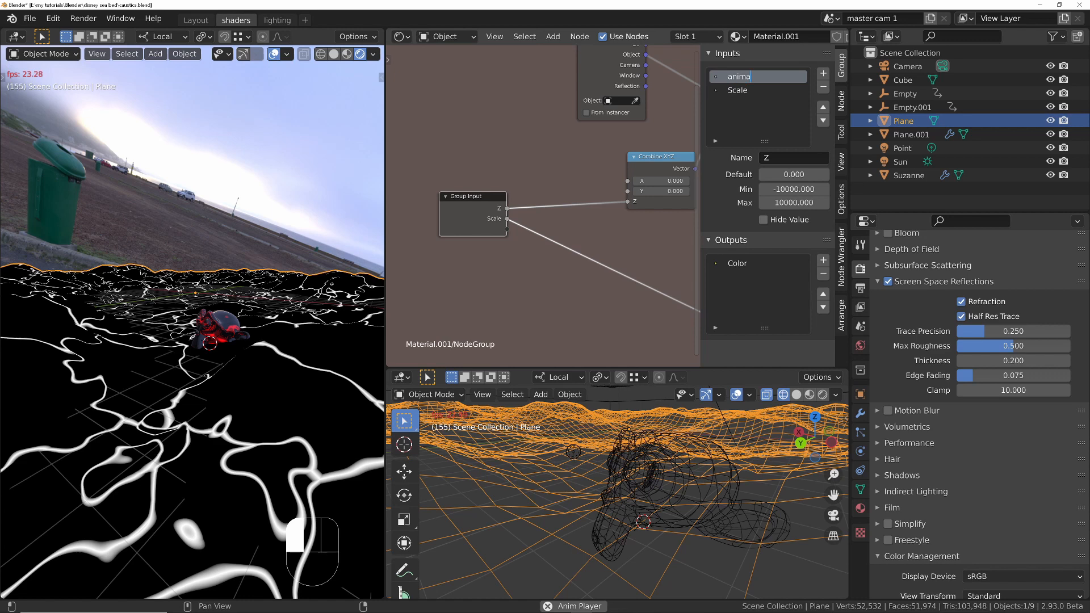
type("d")
key("Return")
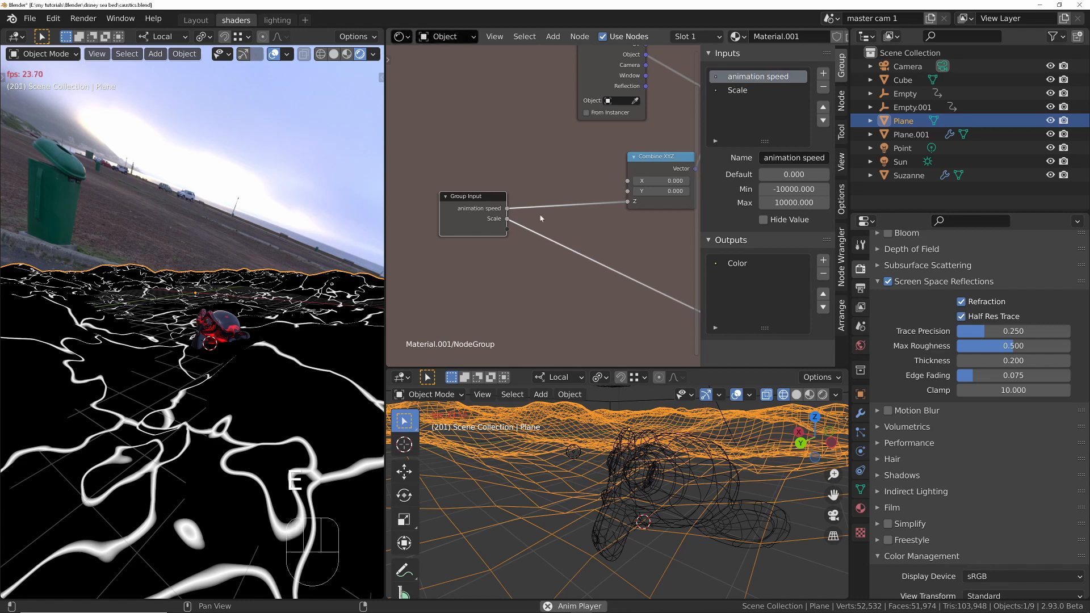
Step: Insert a Math node between the Group Input's animation speed and Combine XYZ's Z, set it to Multiply, and add a driver to its second value
mouse_move(553, 195)
middle_mouse_down()
mouse_move(555, 224)
mouse_move(545, 183)
mouse_move(559, 196)
middle_mouse_up()
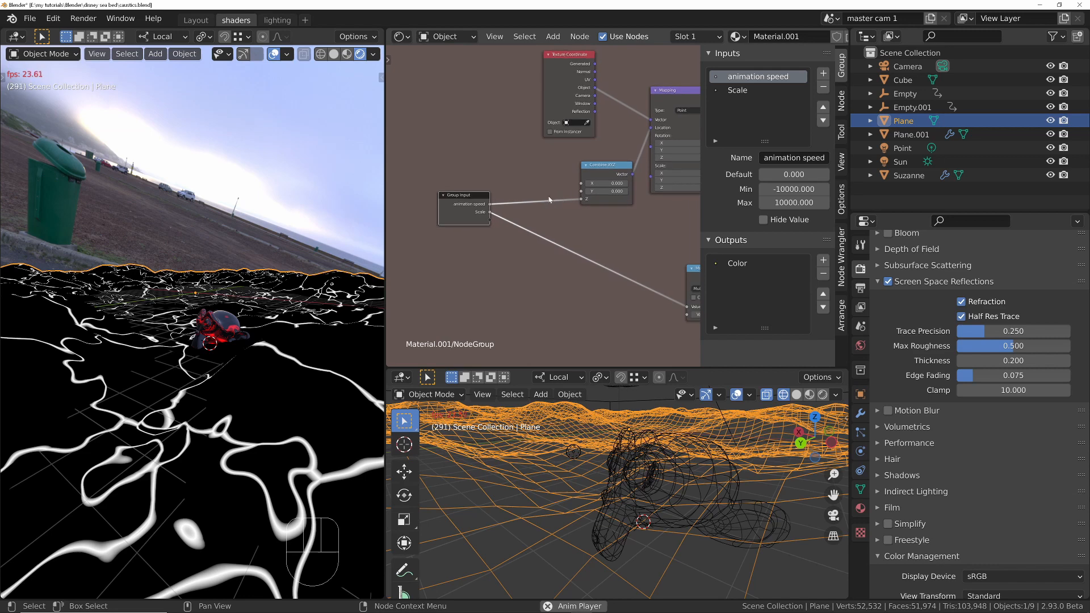
left_click_drag(471, 203, 441, 211)
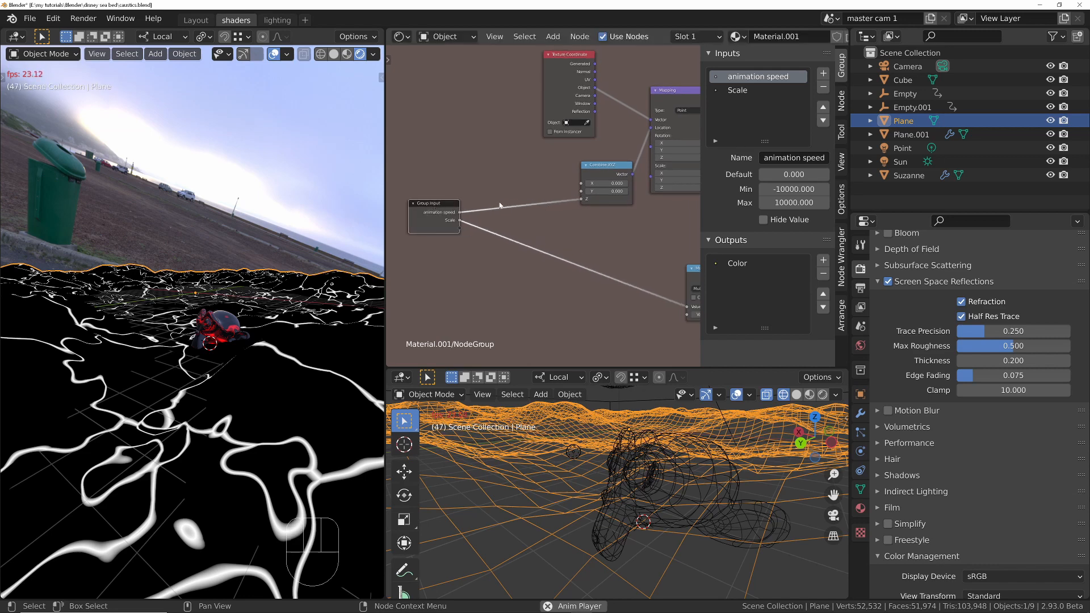
key("shift+a")
left_click(543, 220)
type("math")
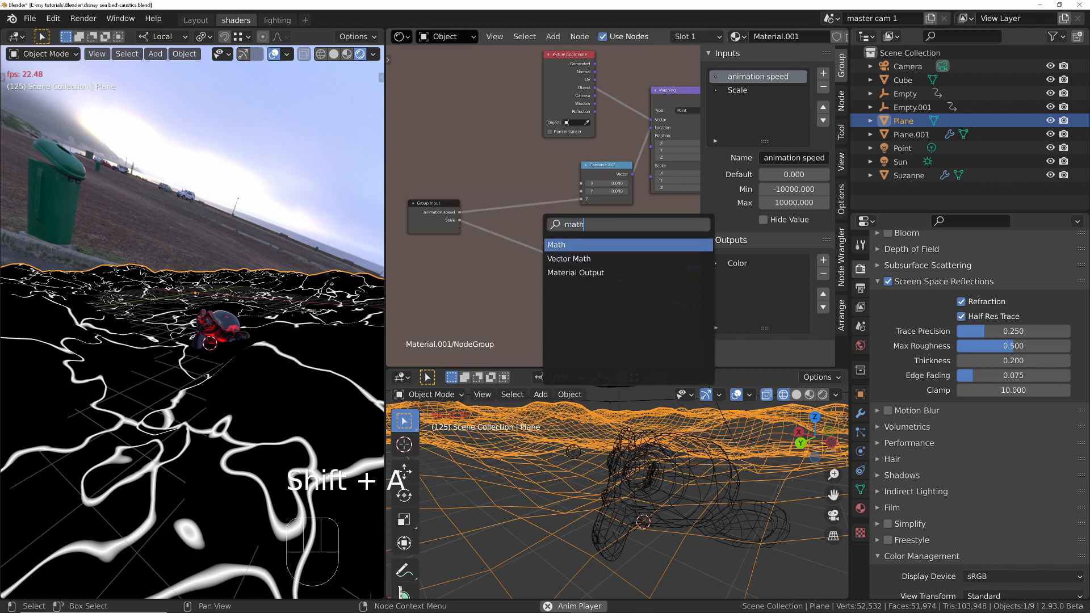
key("Return")
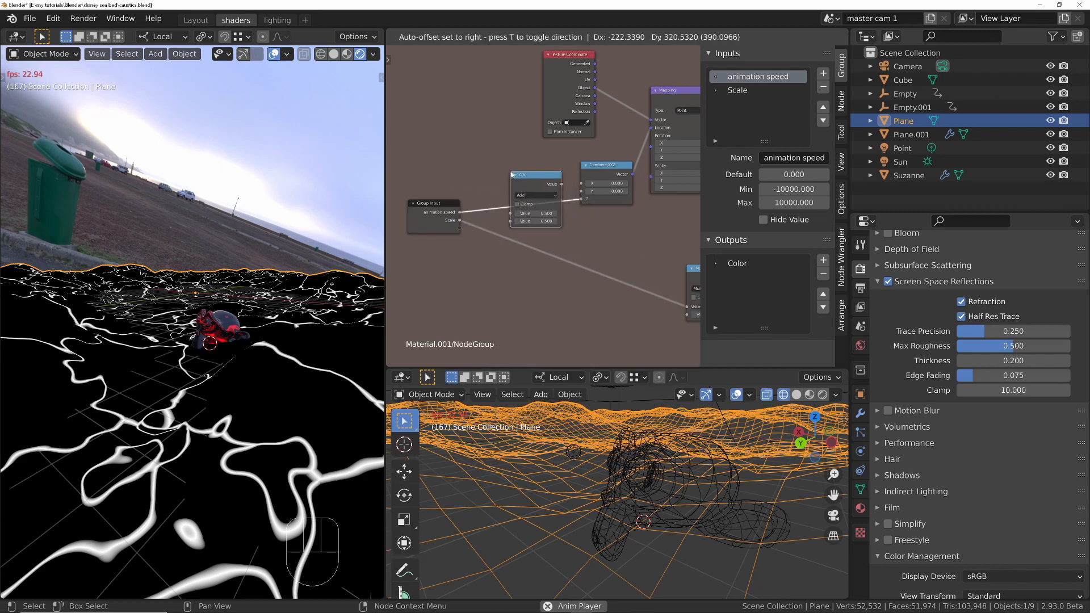
left_click(513, 175)
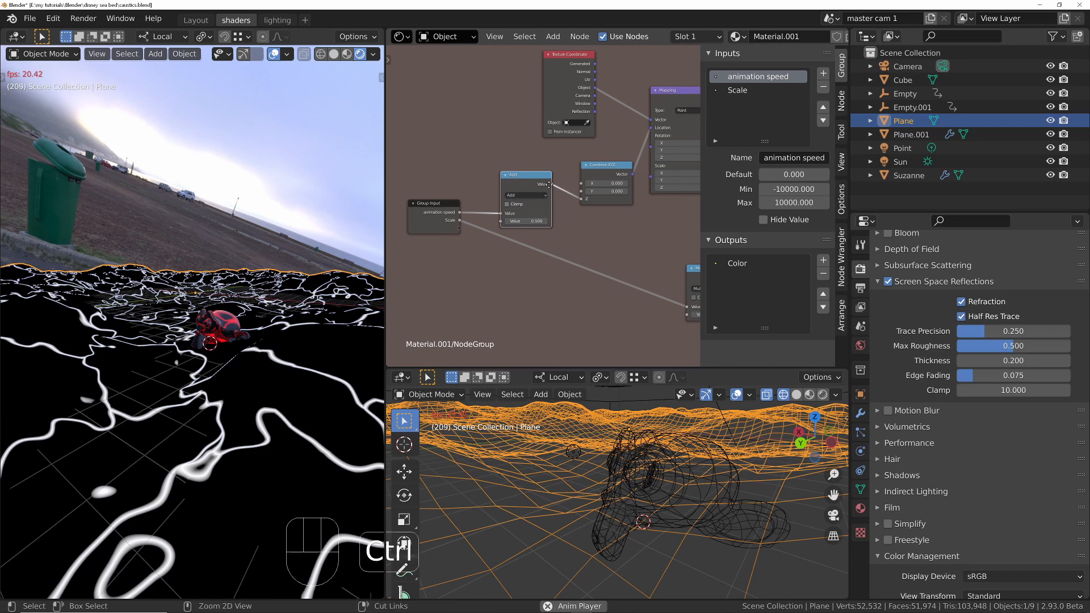
middle_click_drag(548, 183, 529, 192, "ctrl")
left_click(522, 194)
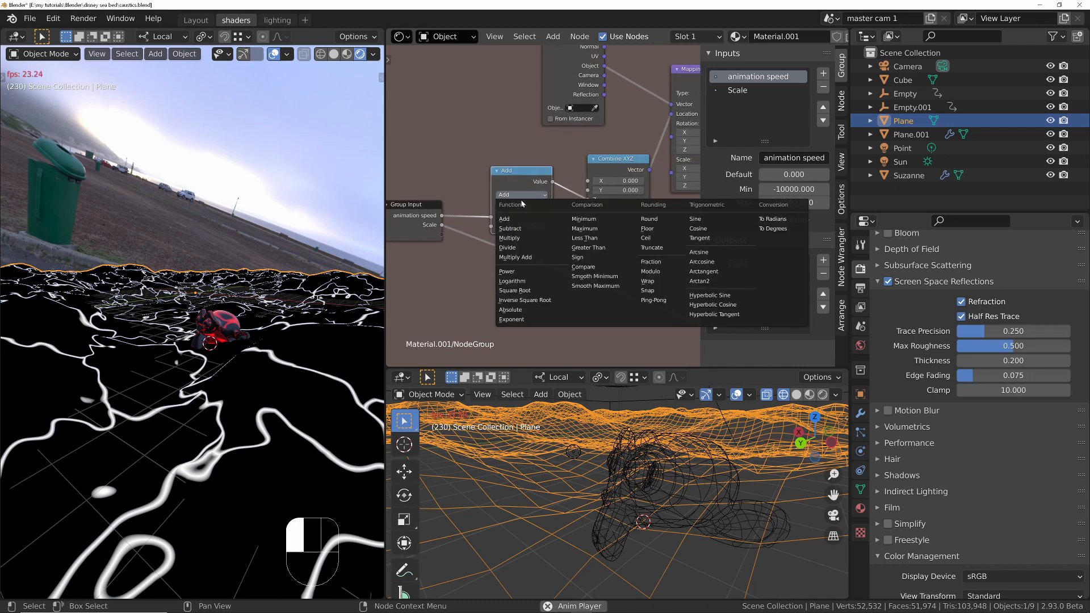
left_click(516, 239)
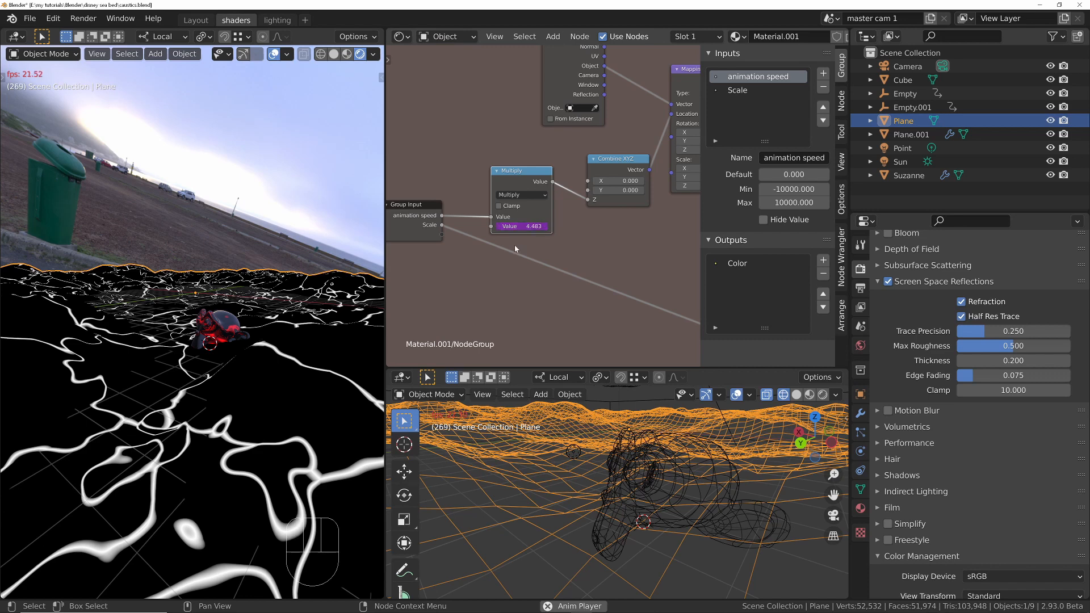
Step: Leave the node group and set its animation speed to 2.790 and its Scale to 1.780
middle_click_drag(481, 243, 535, 238)
scroll(535, 238, "down", 4)
middle_click_drag(616, 236, 571, 253)
middle_click_drag(621, 254, 567, 246)
key("space")
key("space")
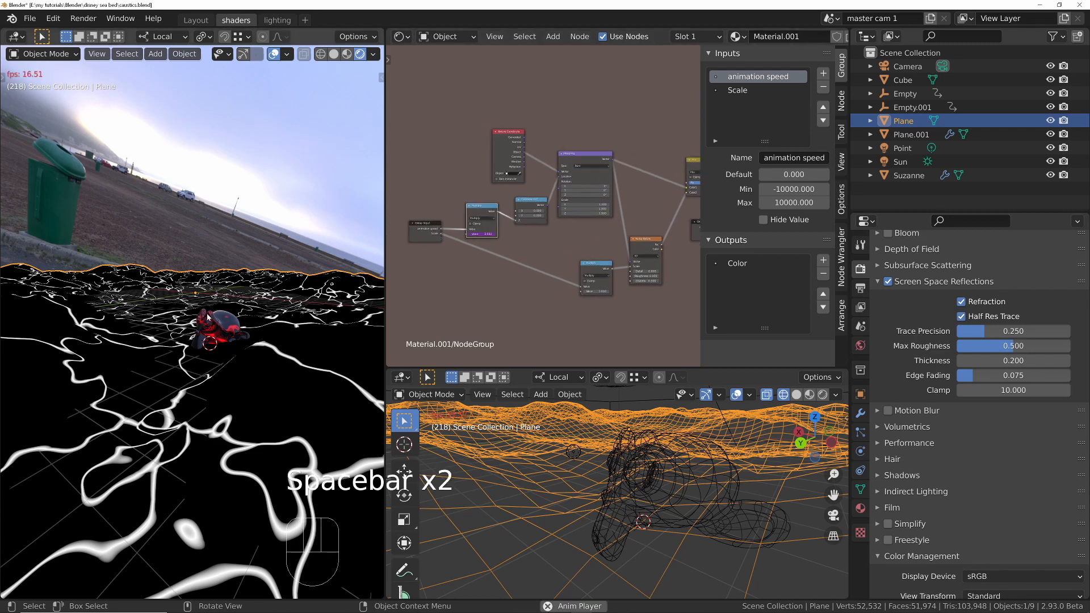
middle_click_drag(435, 269, 492, 272)
middle_click_drag(483, 258, 483, 187, "ctrl")
left_click(470, 213)
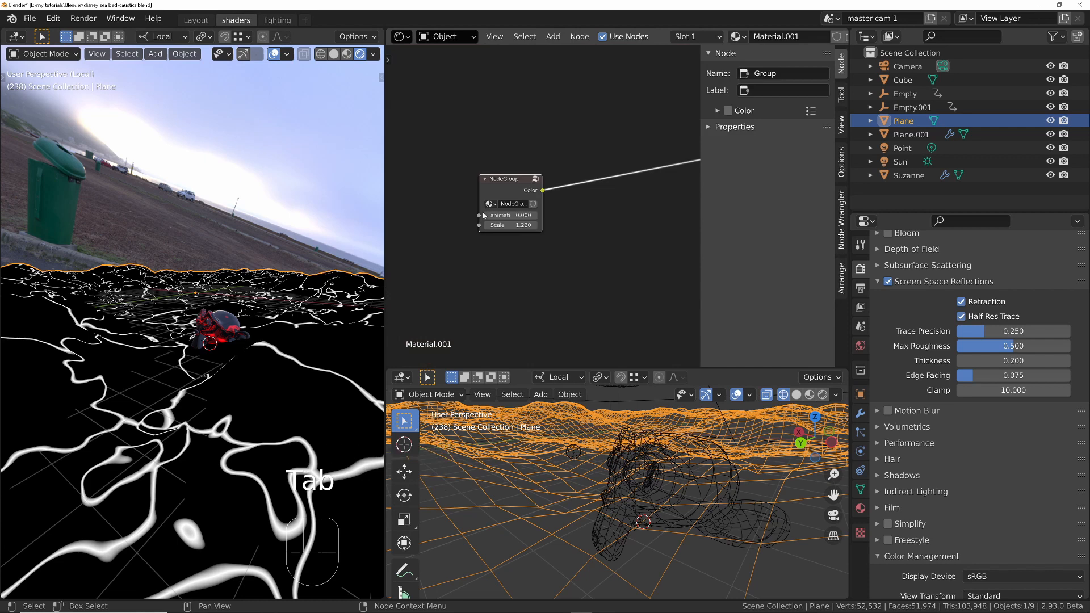
middle_click_drag(459, 233, 458, 176, "ctrl")
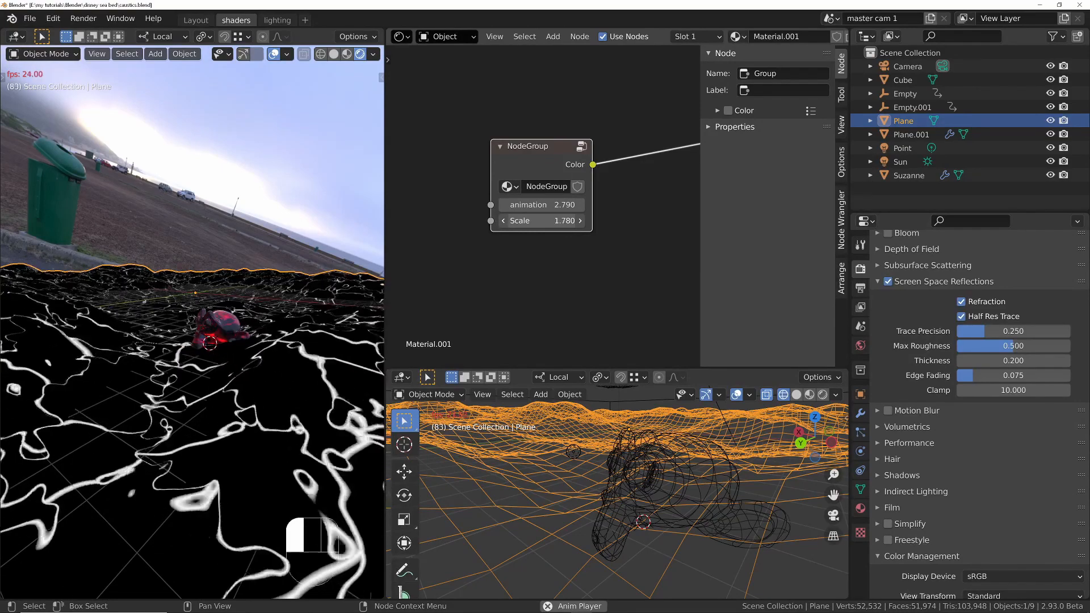
Step: Reopen the node group and move the Group Input node farther away from the Multiply node
key("Tab")
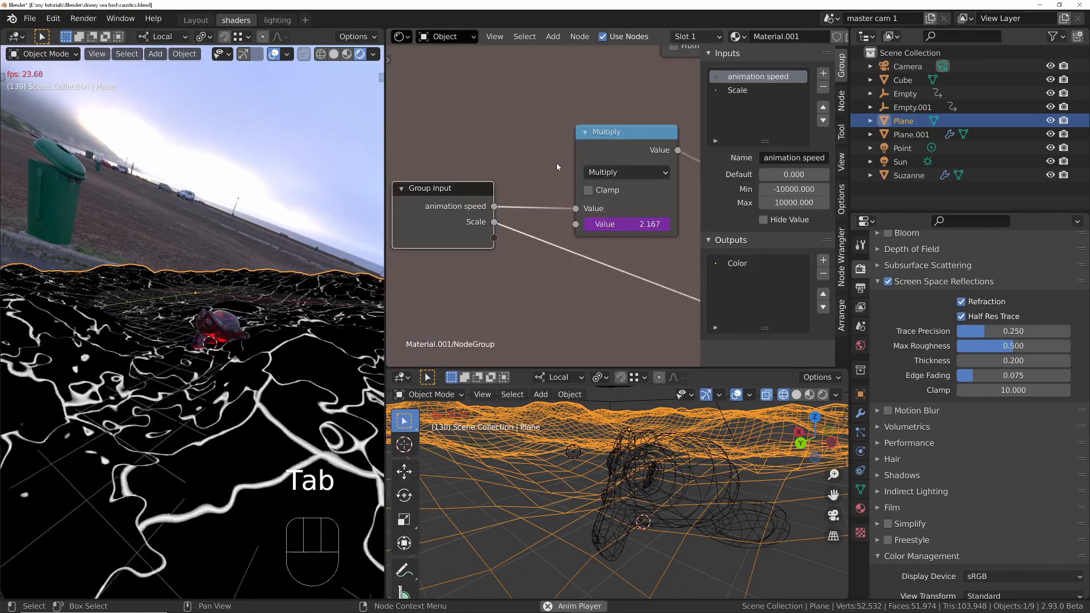
middle_click_drag(559, 222, 563, 251, "ctrl")
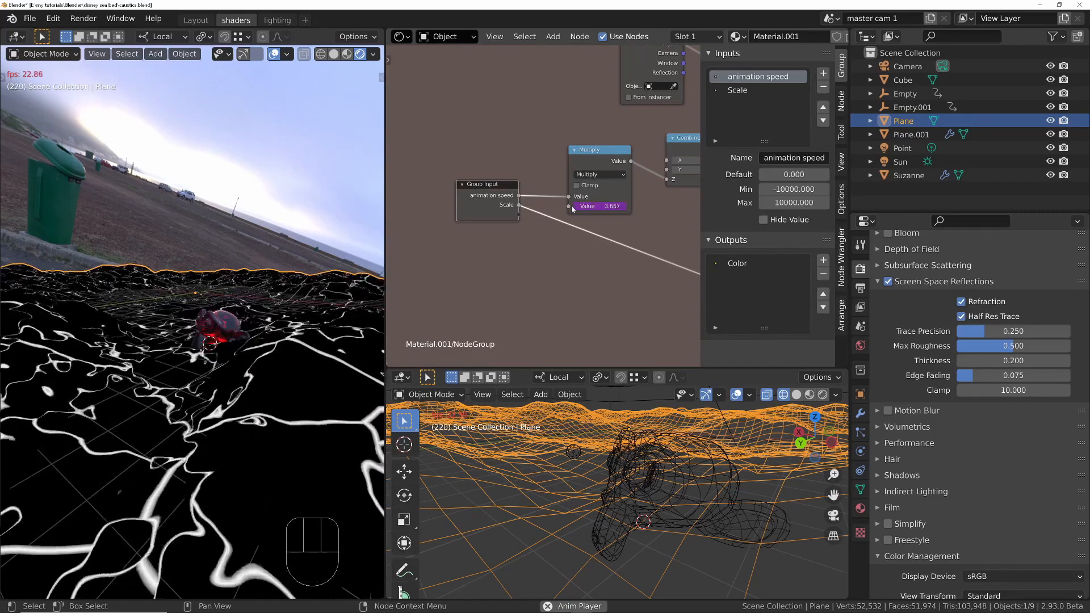
left_click_drag(504, 192, 449, 192)
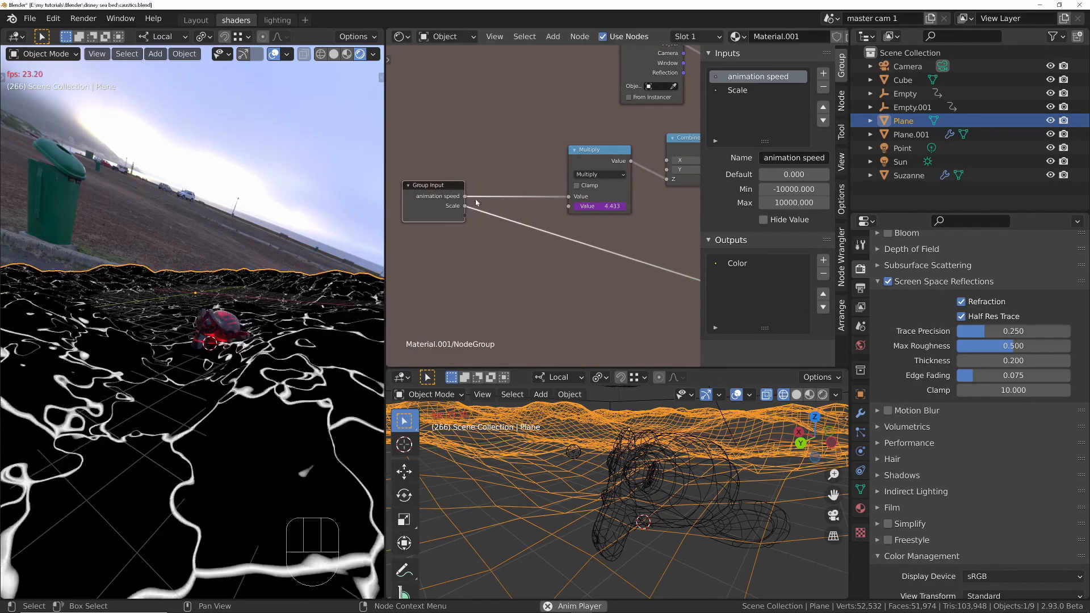
middle_click_drag(498, 255, 521, 196, "ctrl")
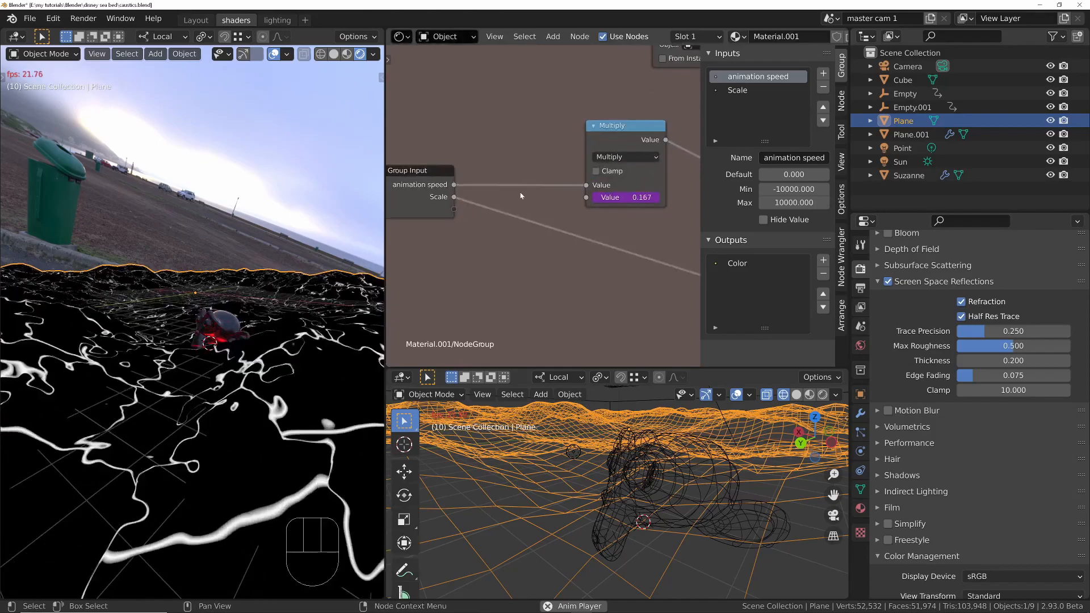
key("shift+a")
type("mixr")
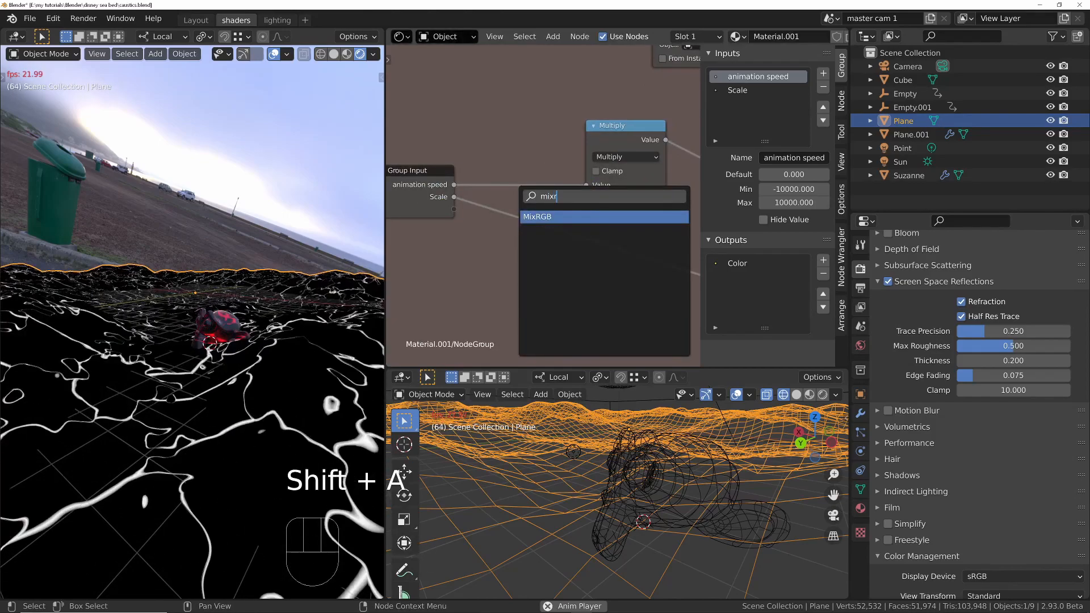
key("Return")
left_click(520, 193)
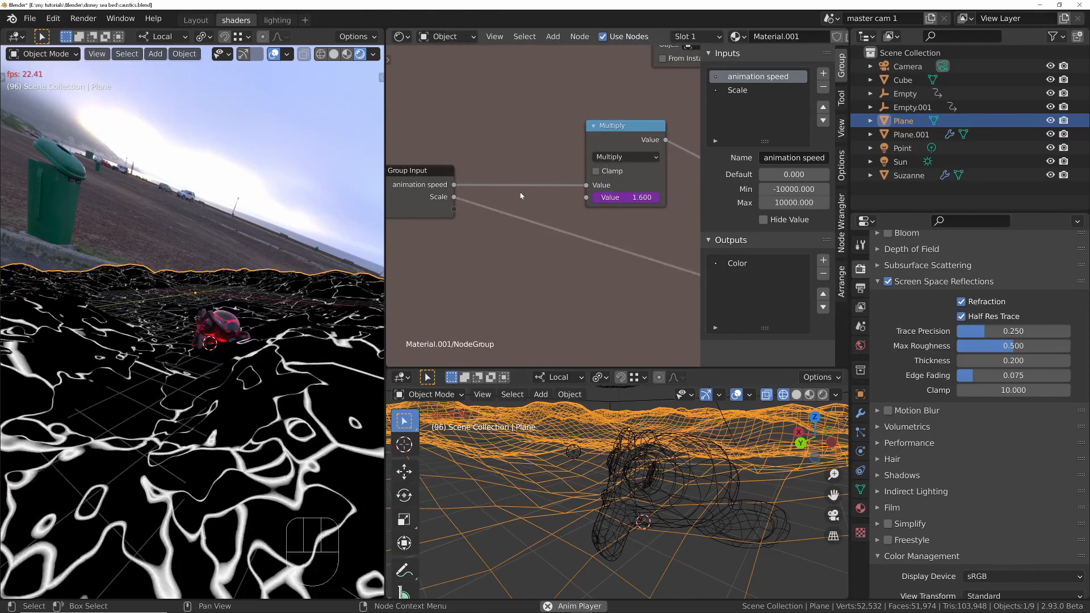
Step: Insert a Math node set to Divide between animation speed and the driven Multiply node, linking the group's Scale to its second value
key("shift+a")
left_click(520, 194)
type("add")
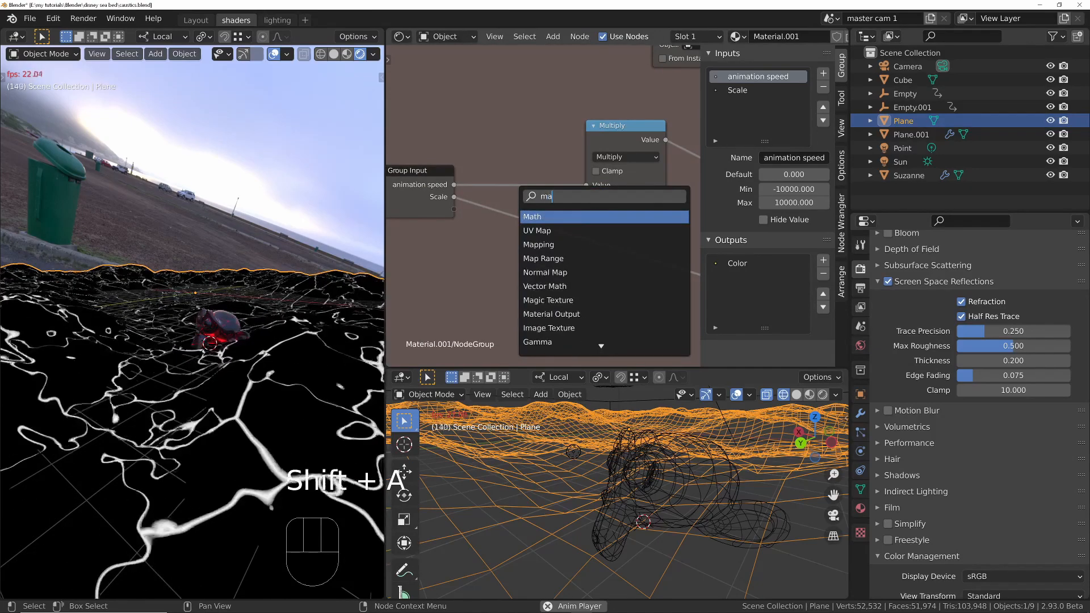
key("Return")
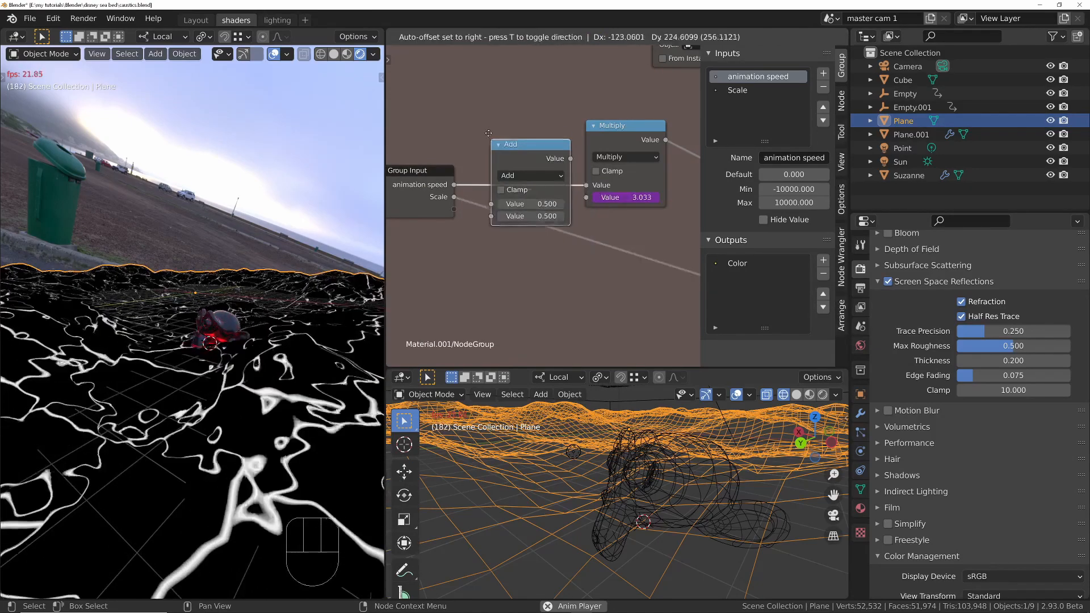
left_click(499, 119)
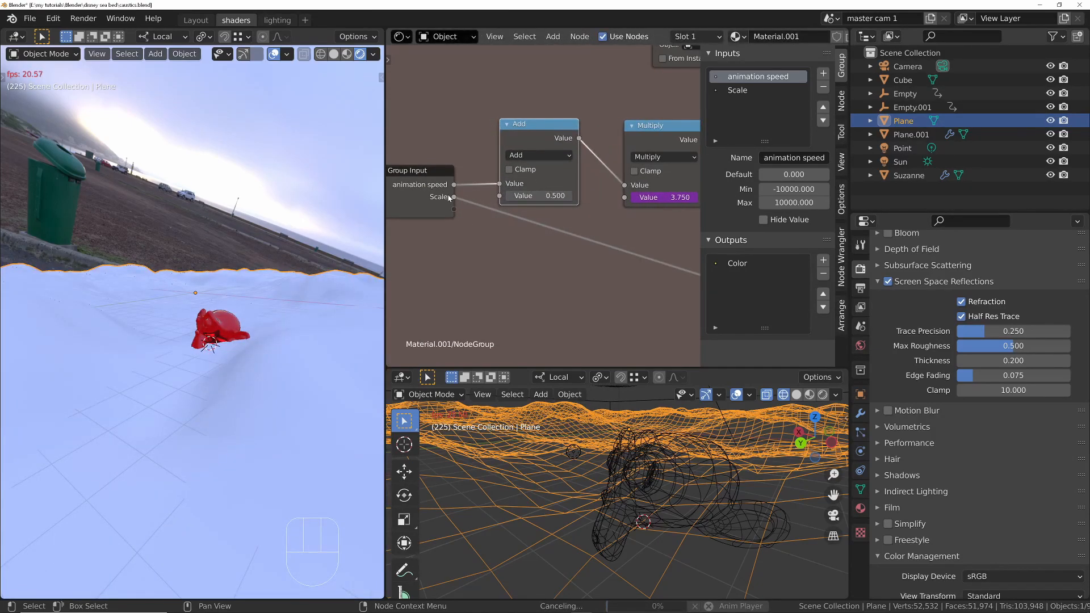
left_click_drag(453, 198, 499, 196)
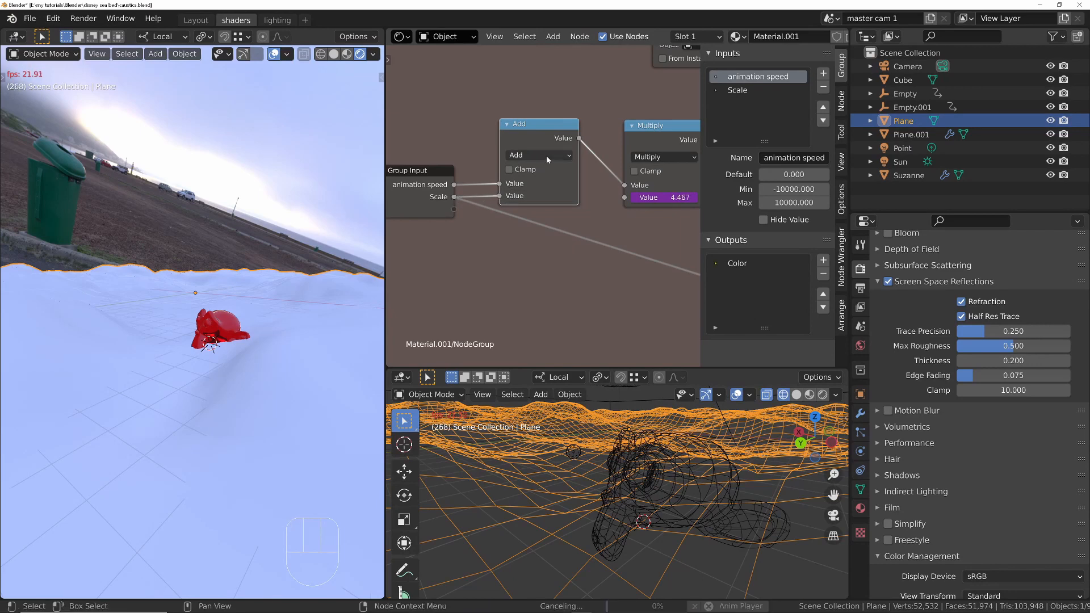
left_click(546, 155)
left_click(527, 224)
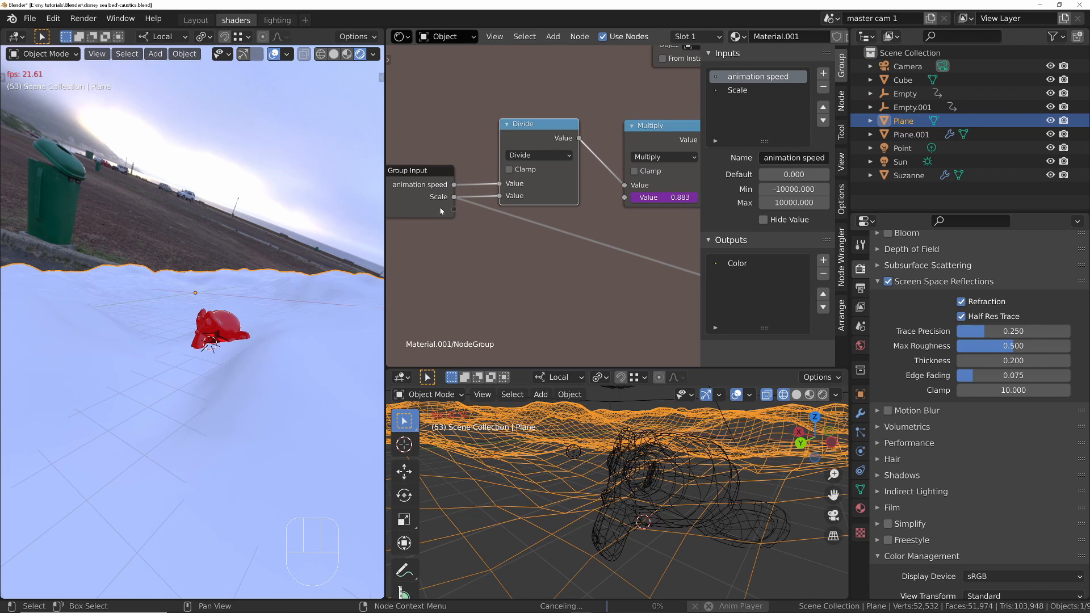
Step: Leave the node group, restart the animation playback, and set the group's Scale to 2.020
key("Home")
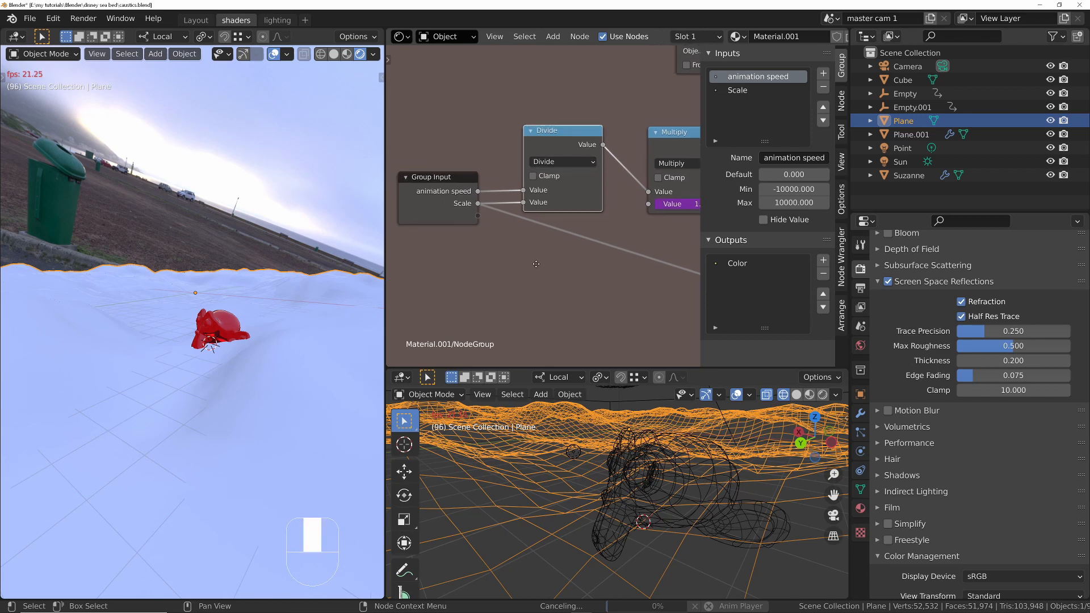
key("Tab")
key("space")
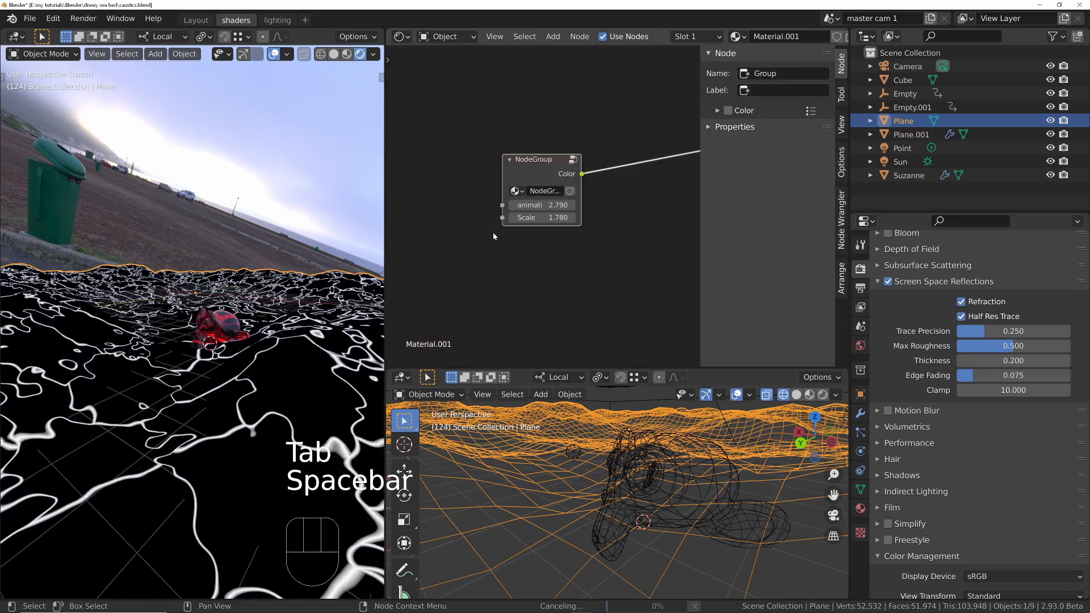
key("space")
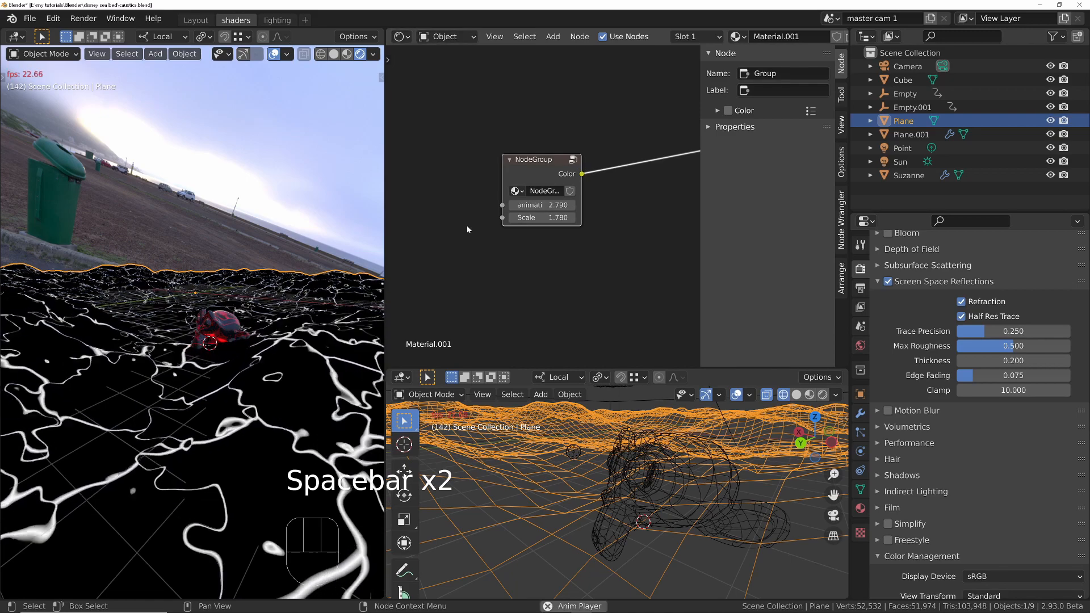
left_click_drag(542, 218, 553, 217, "shift")
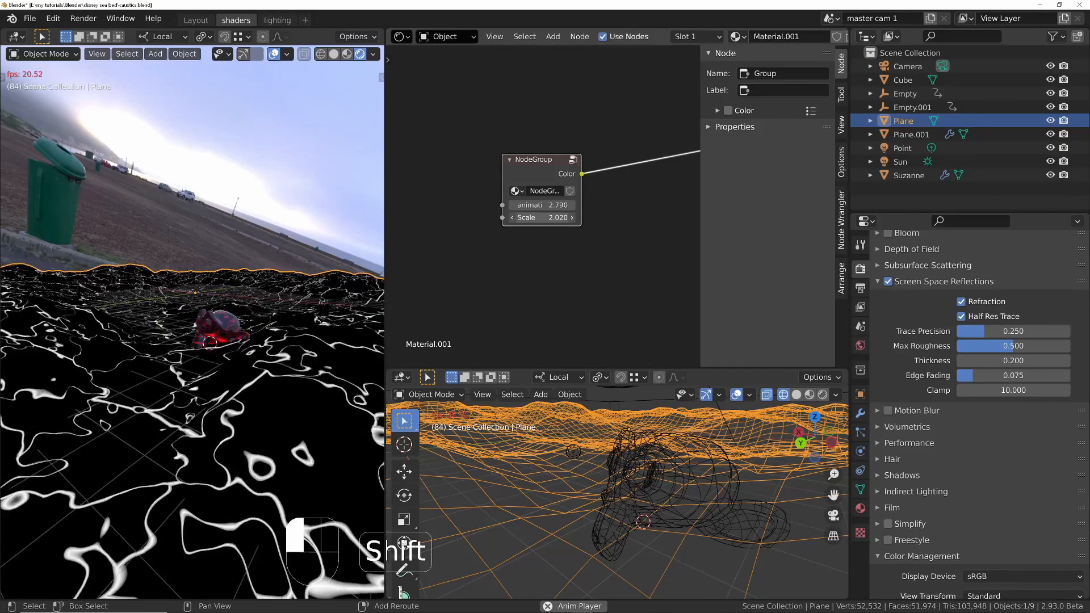
Step: Reopen the node group and set the Fac of the Mix node combining the Mapping vector and the Noise Texture to 0.427
key("Tab")
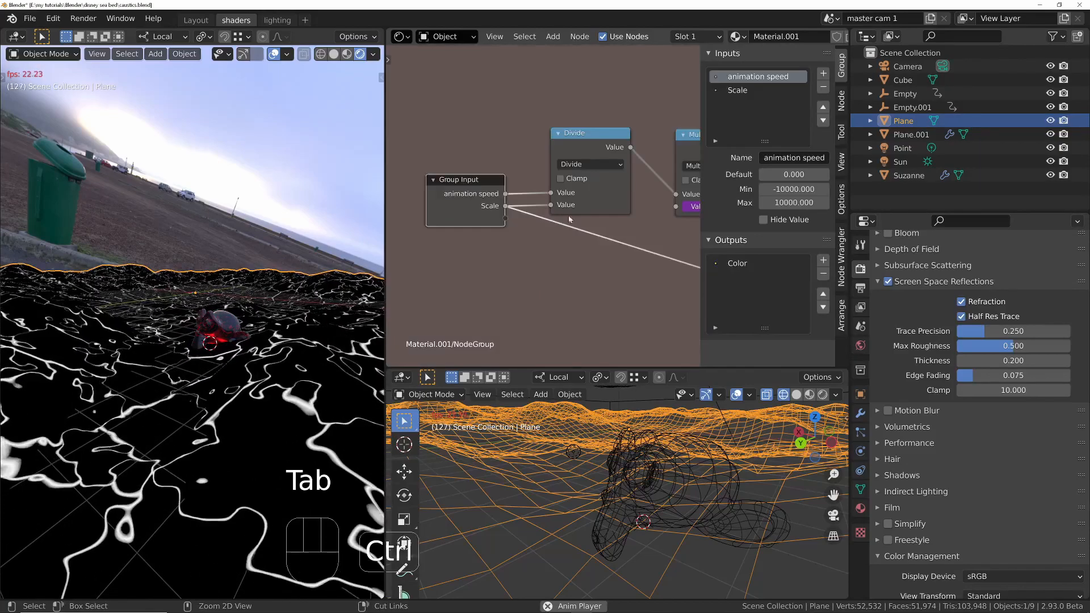
middle_click_drag(571, 220, 557, 244, "ctrl")
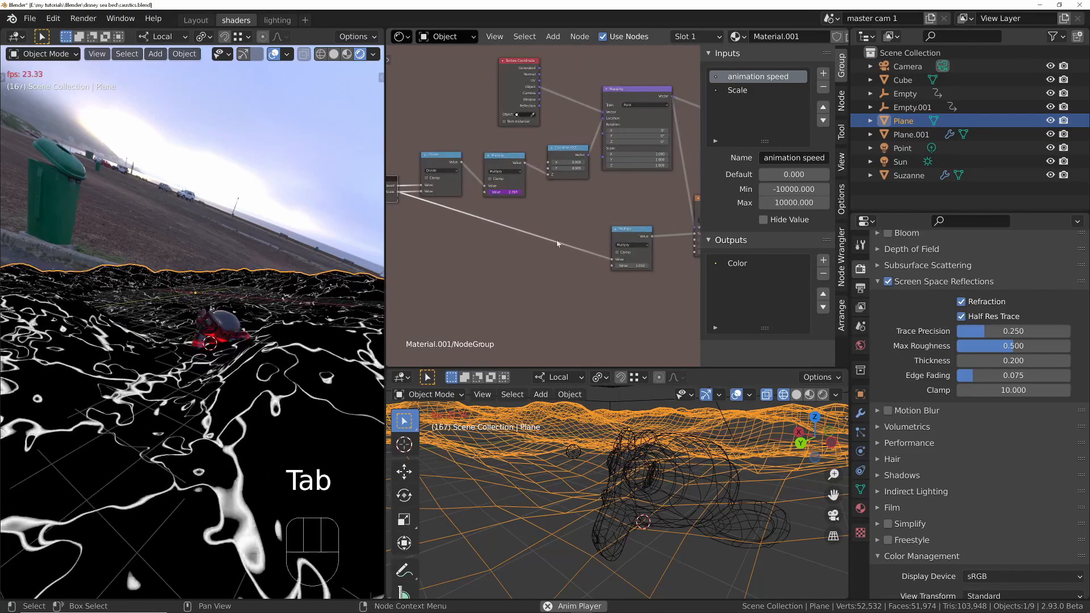
middle_click_drag(637, 267, 519, 246)
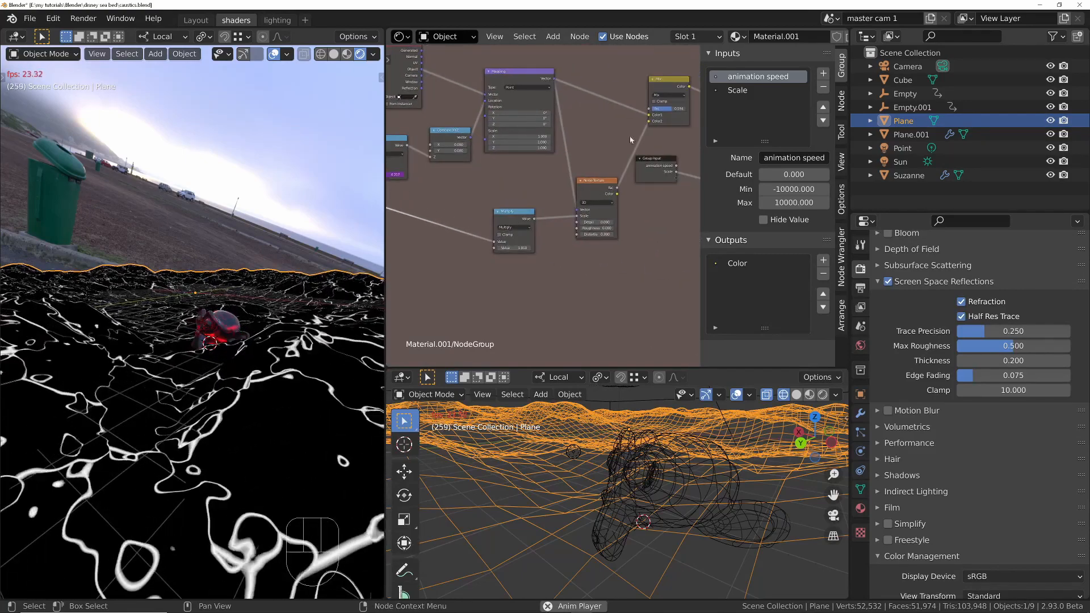
middle_click_drag(630, 139, 502, 160)
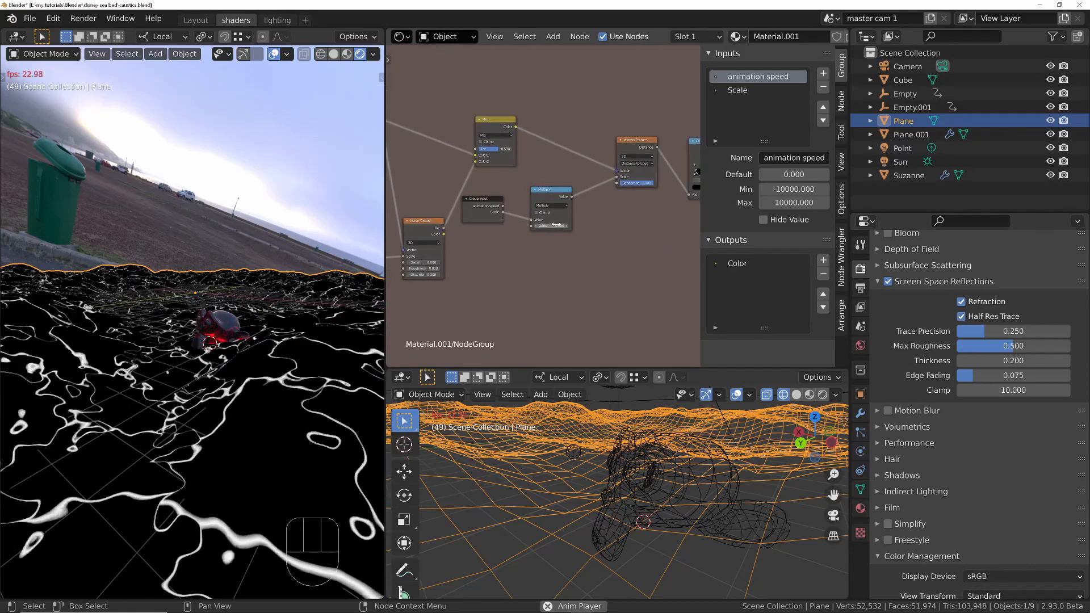
middle_click_drag(480, 202, 608, 256)
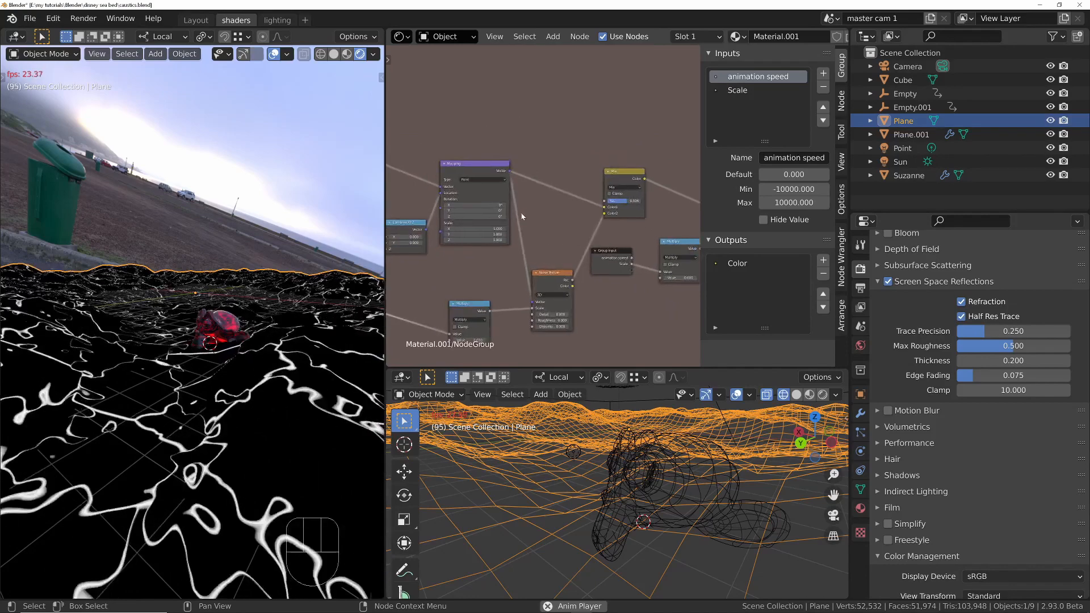
middle_click_drag(520, 216, 527, 176, "ctrl")
middle_click_drag(555, 218, 584, 196, "ctrl")
middle_click_drag(583, 196, 534, 155, "shift")
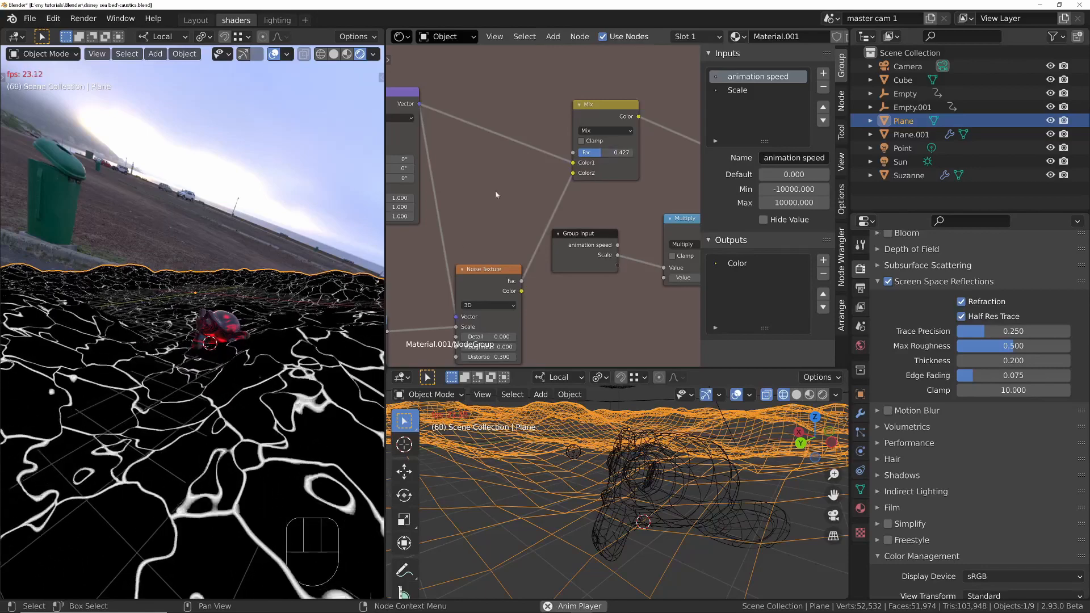
Step: Hide the node editor's sidebar and move the driven Multiply node slightly lower between the Divide and Combine XYZ nodes
middle_click_drag(495, 191, 518, 221, "ctrl")
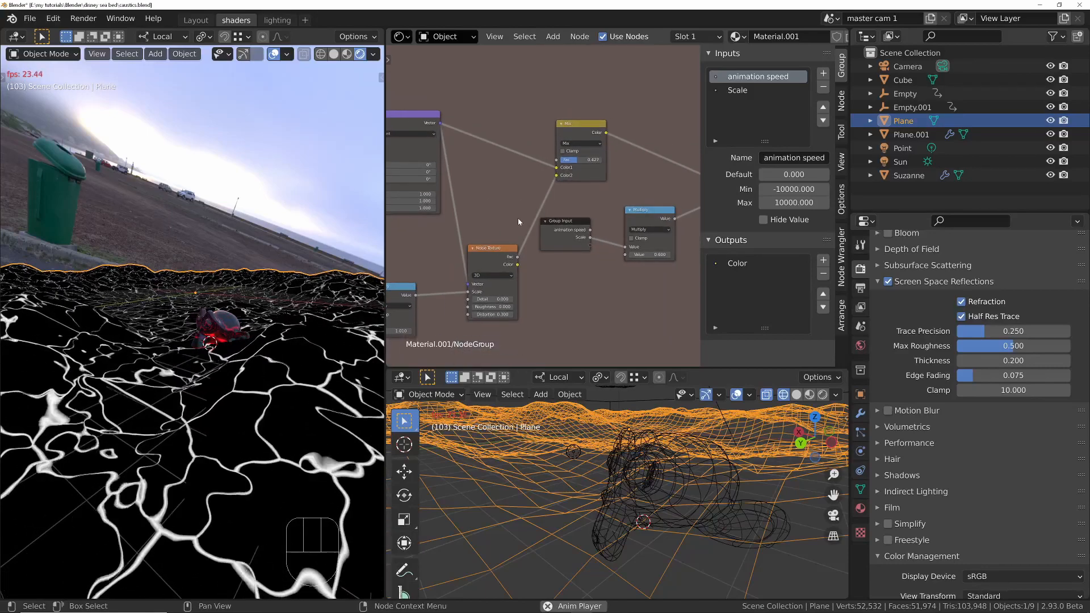
key("n")
middle_click_drag(507, 169, 608, 221)
middle_click_drag(318, 340, 235, 361)
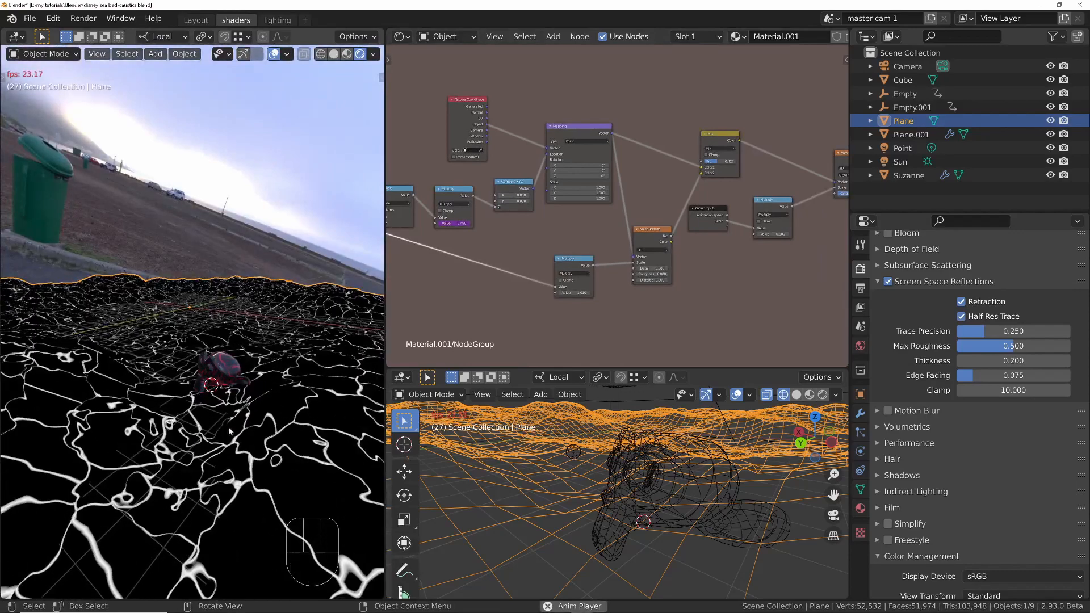
middle_click_drag(467, 226, 617, 192)
mouse_move(565, 204)
left_mouse_down()
mouse_move(557, 219)
mouse_move(569, 217)
left_mouse_up()
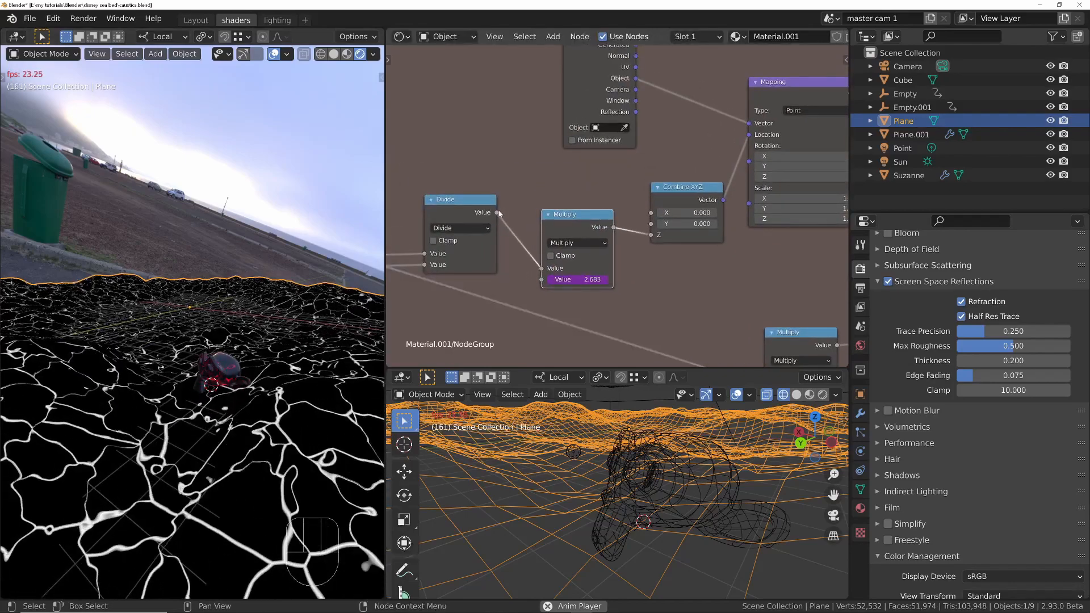
middle_click_drag(588, 218, 595, 257, "ctrl")
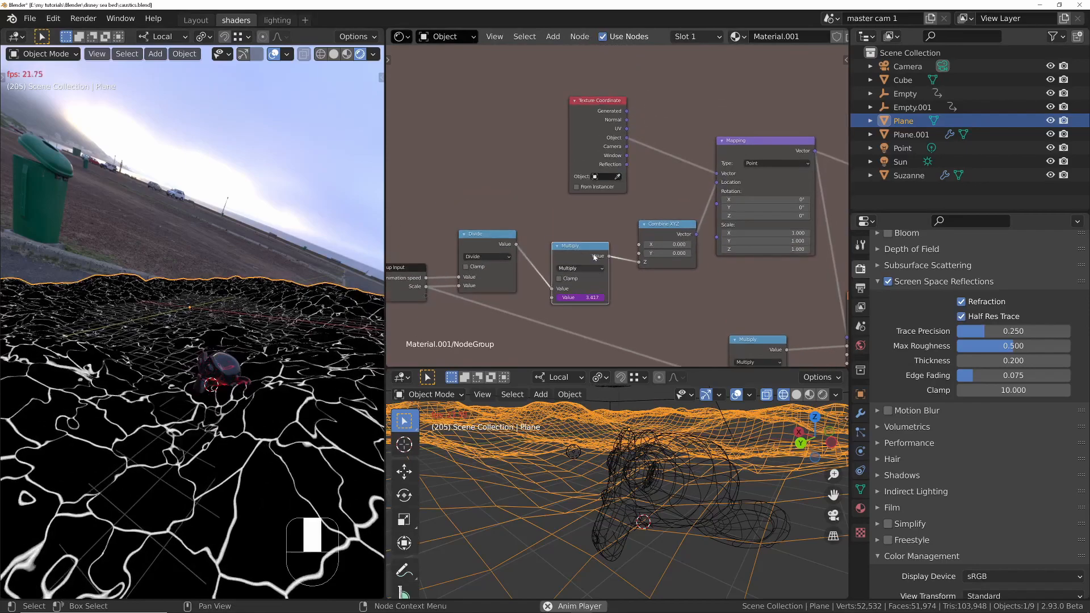
Step: Collapse the driven Multiply node and place a duplicate above it that keeps the link from the Divide node
left_click_drag(558, 250, 576, 276)
left_click(559, 254)
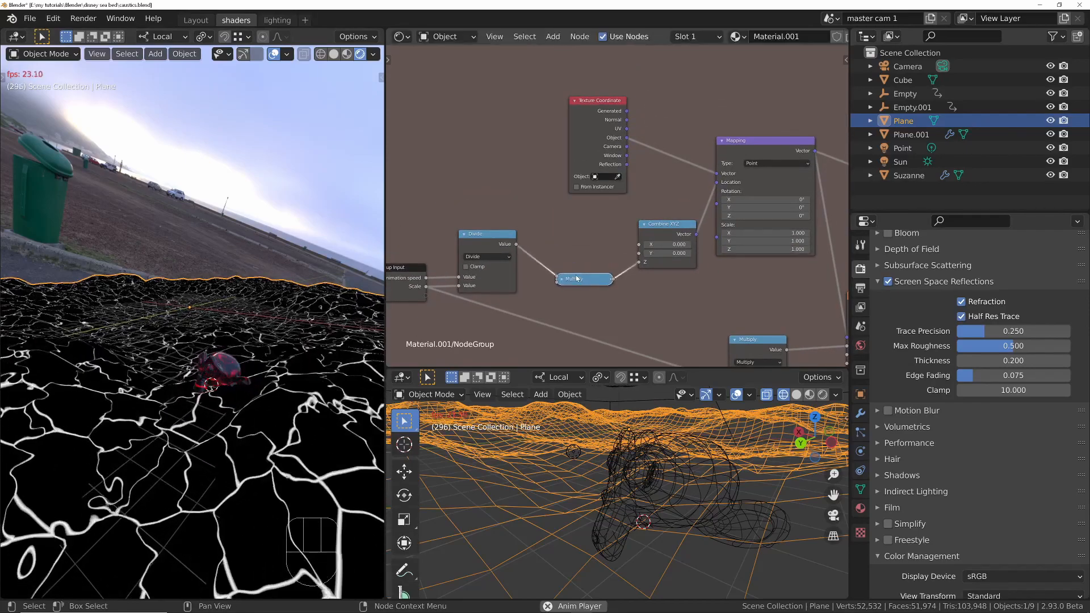
key("shift+ctrl+d")
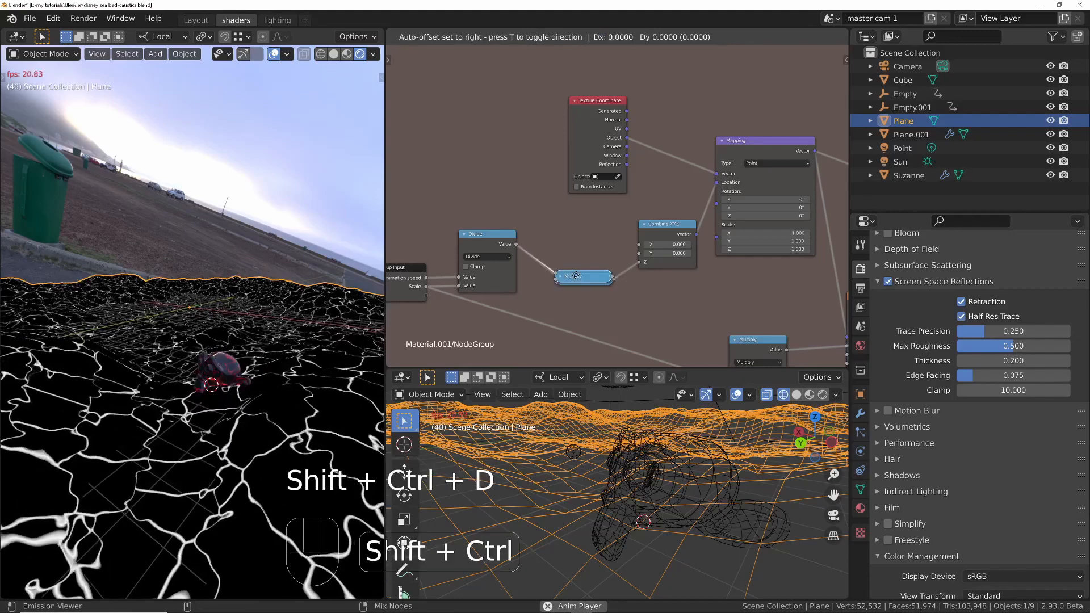
left_click(572, 243)
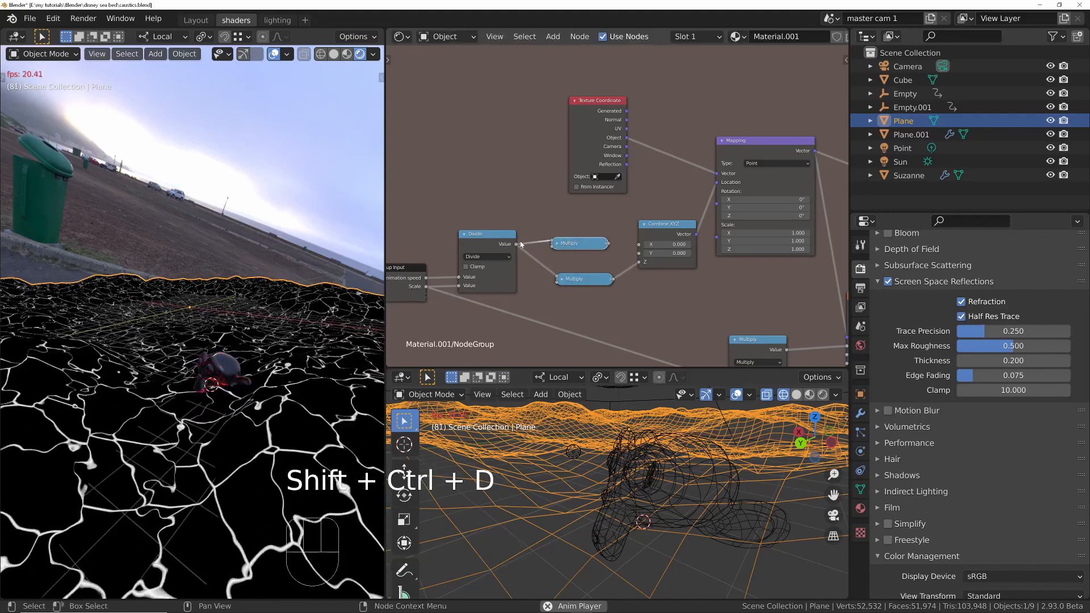
Step: Link the duplicated Multiply node's output to the Y input of Combine XYZ and restart the animation playback
middle_click_drag(617, 245, 620, 176, "ctrl")
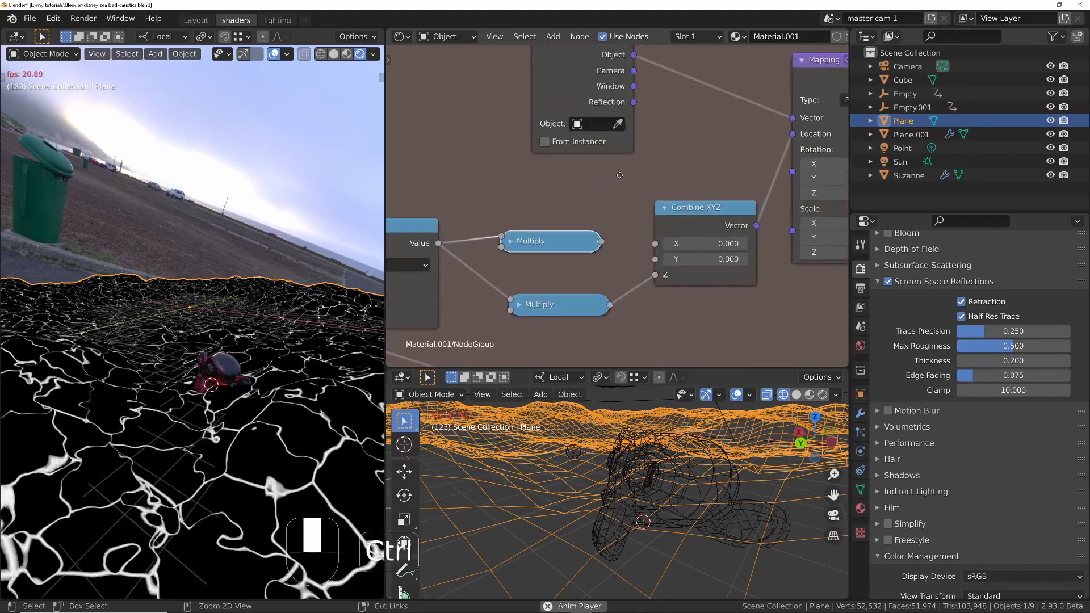
left_click_drag(602, 241, 657, 263)
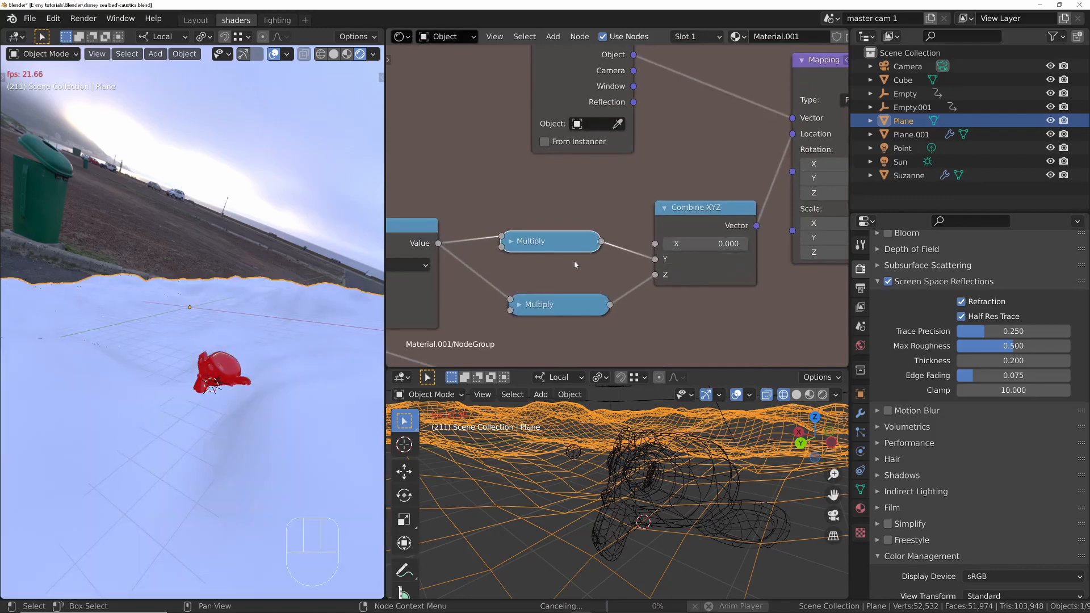
key("space")
key("space")
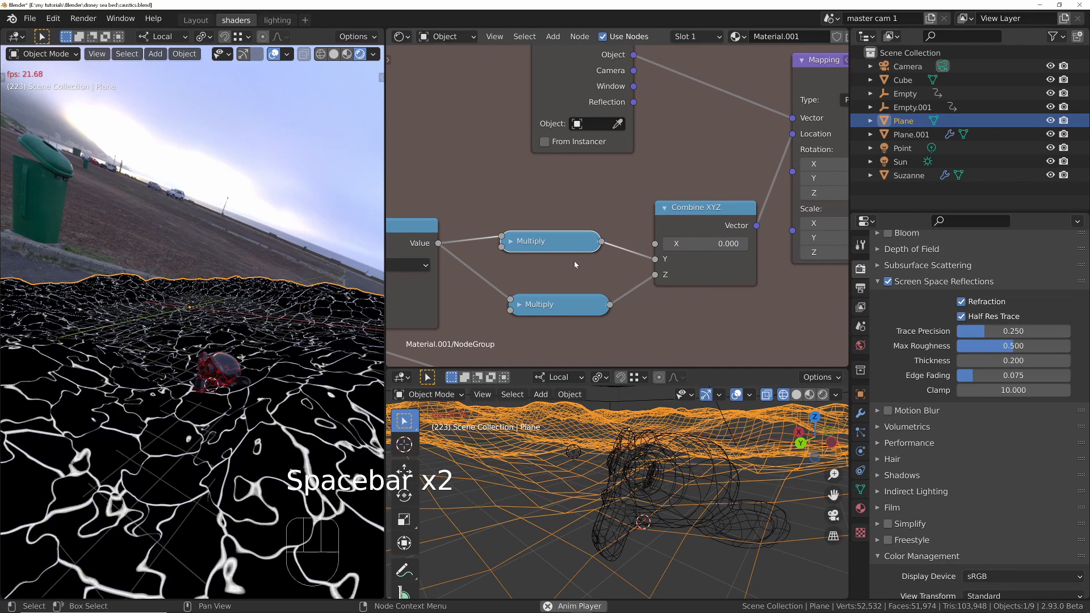
Step: Expand the duplicated Multiply node, move it up clear of the collapsed one, and drive its second value with #frame/50
key("h")
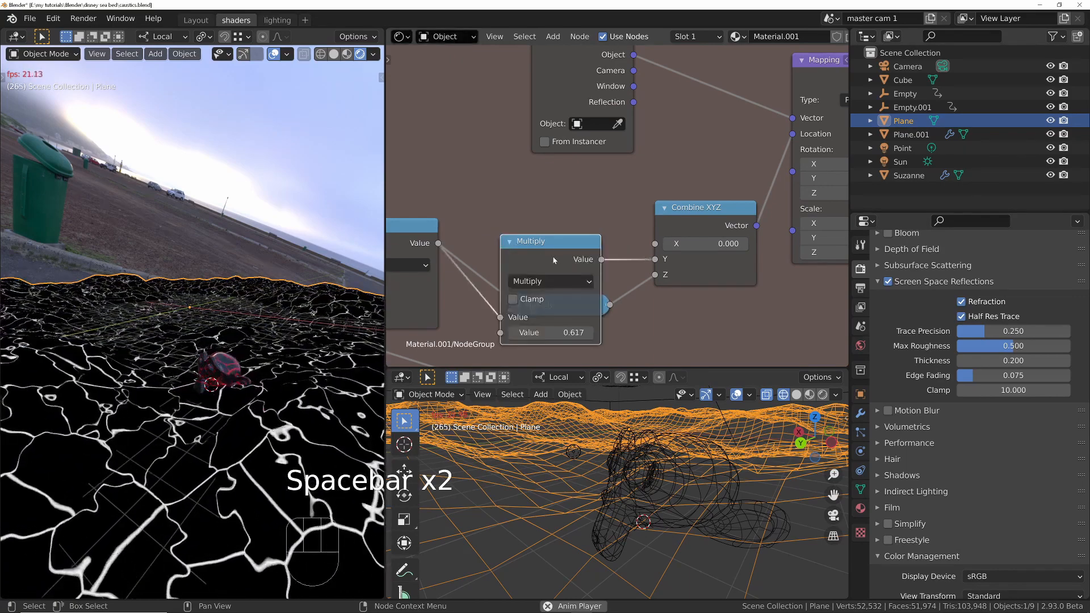
left_click_drag(553, 248, 557, 178)
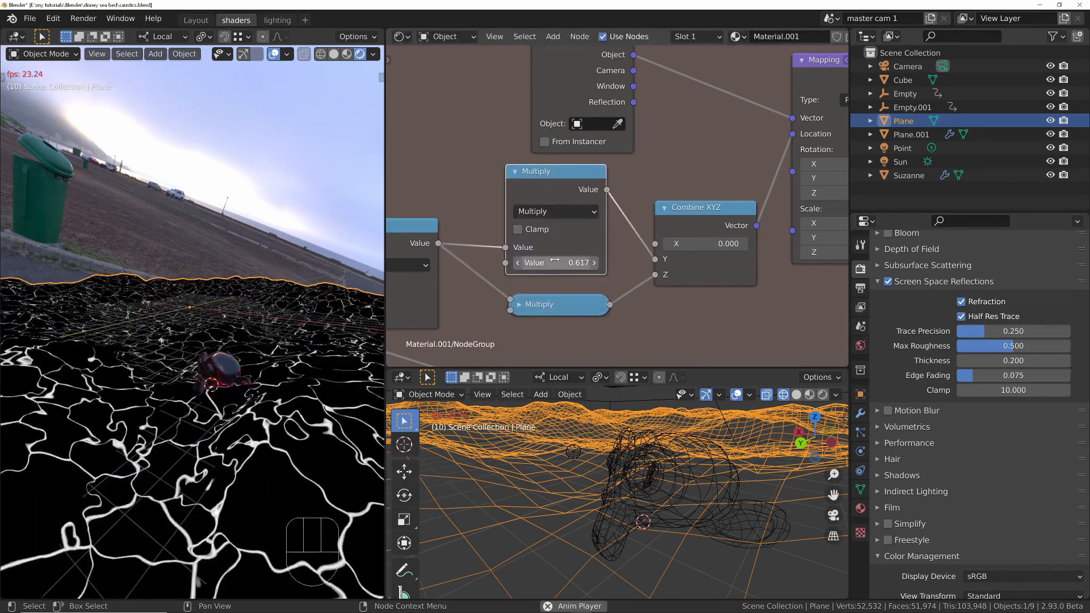
left_click(554, 261)
type("#")
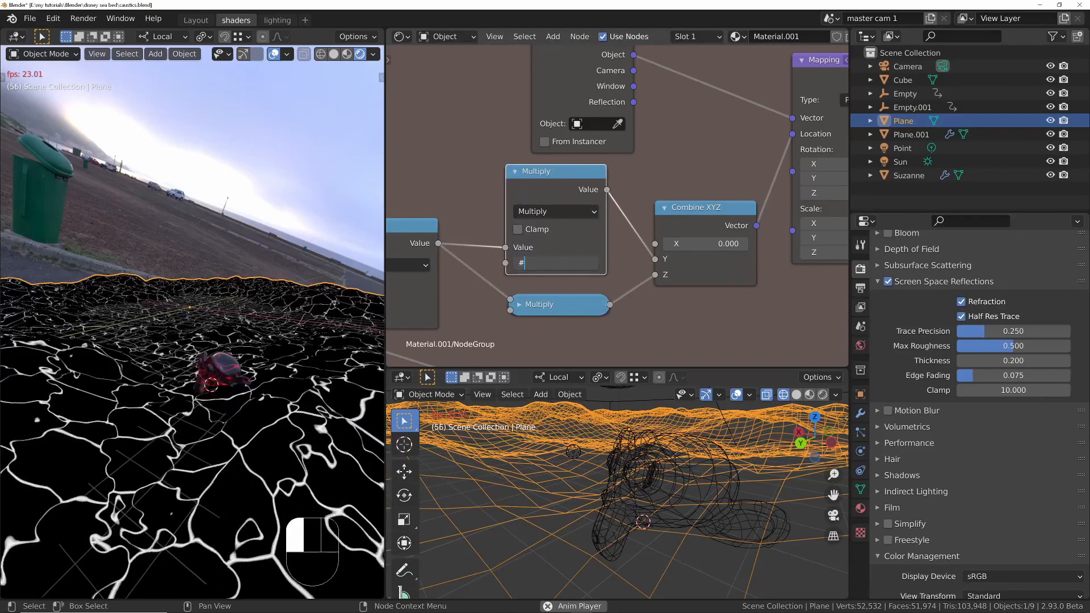
type("frame/")
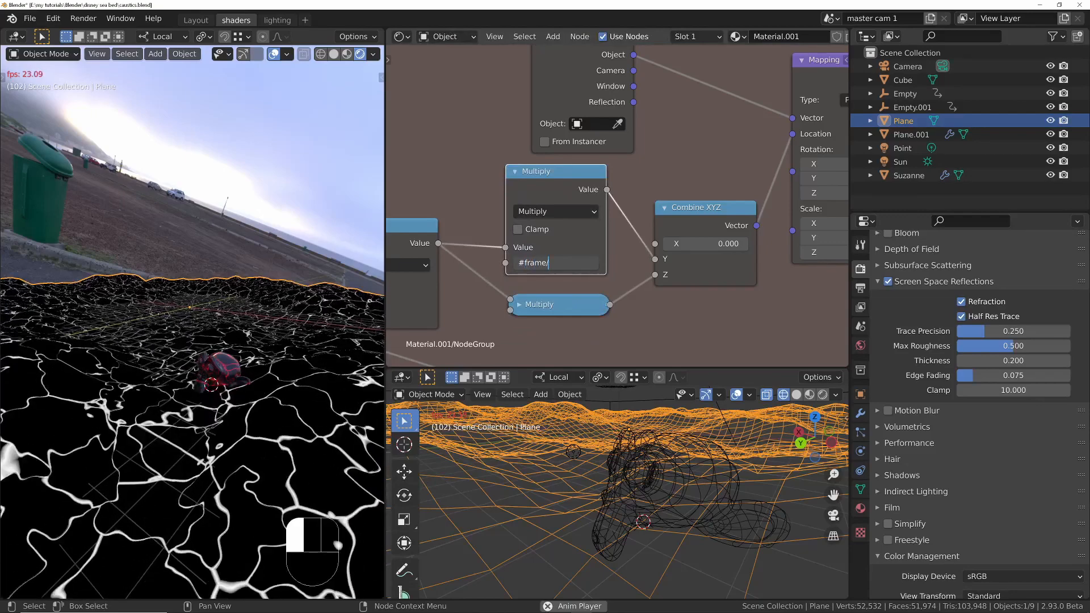
type("50")
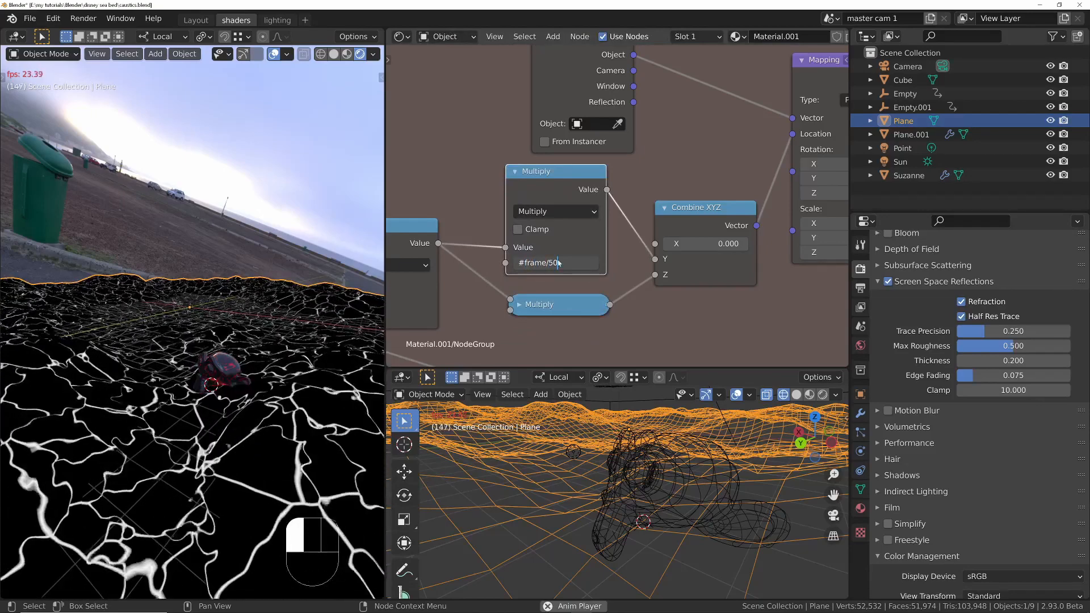
key("Return")
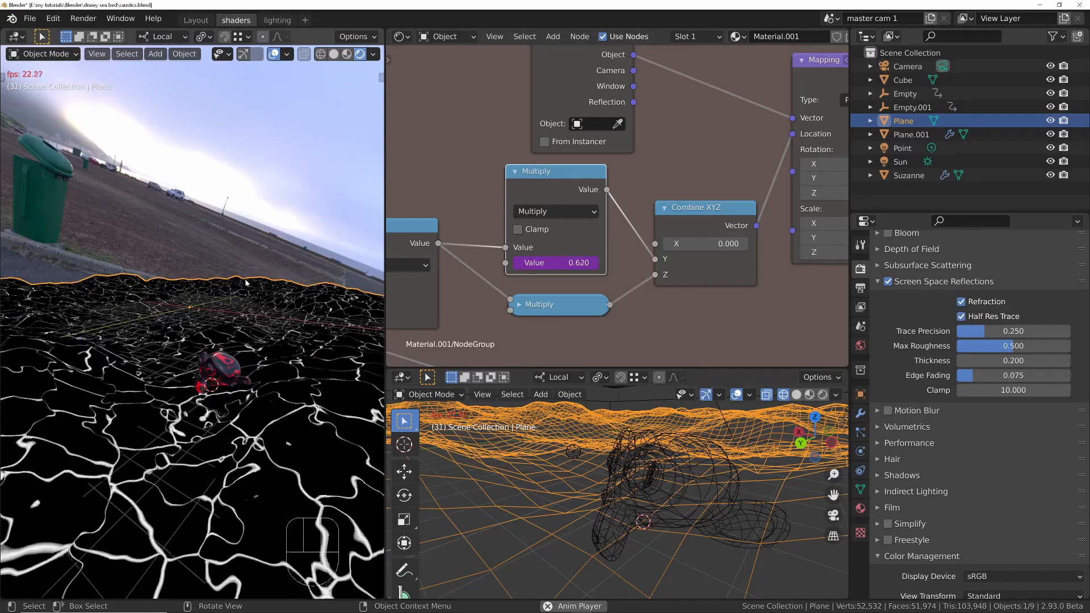
Step: Change the duplicated Multiply node's driver expression to -frame/50 and check the motion through the camera view
left_click(544, 263)
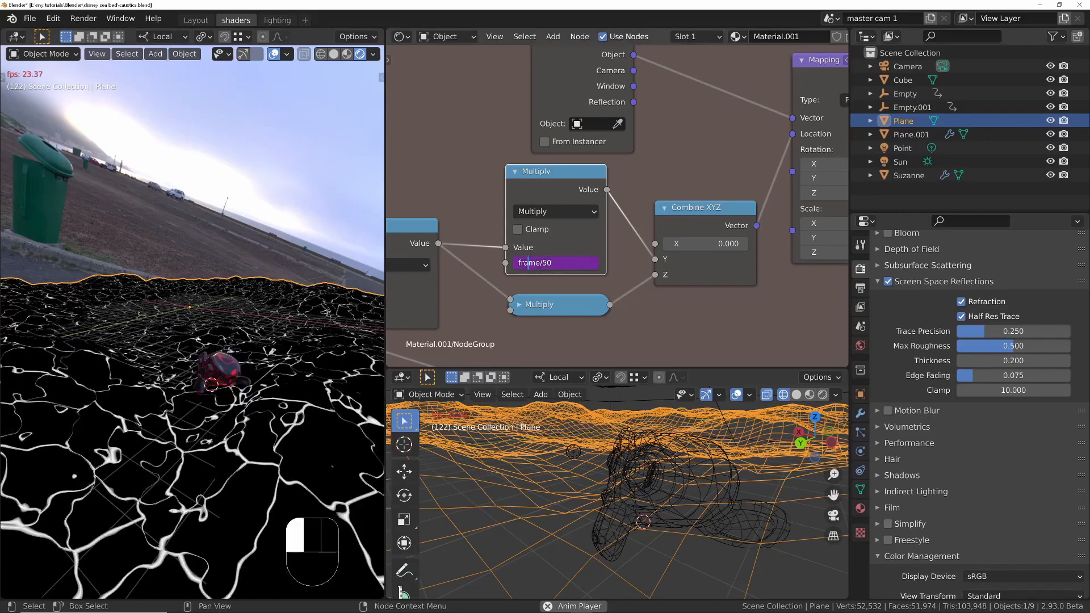
left_click(519, 262)
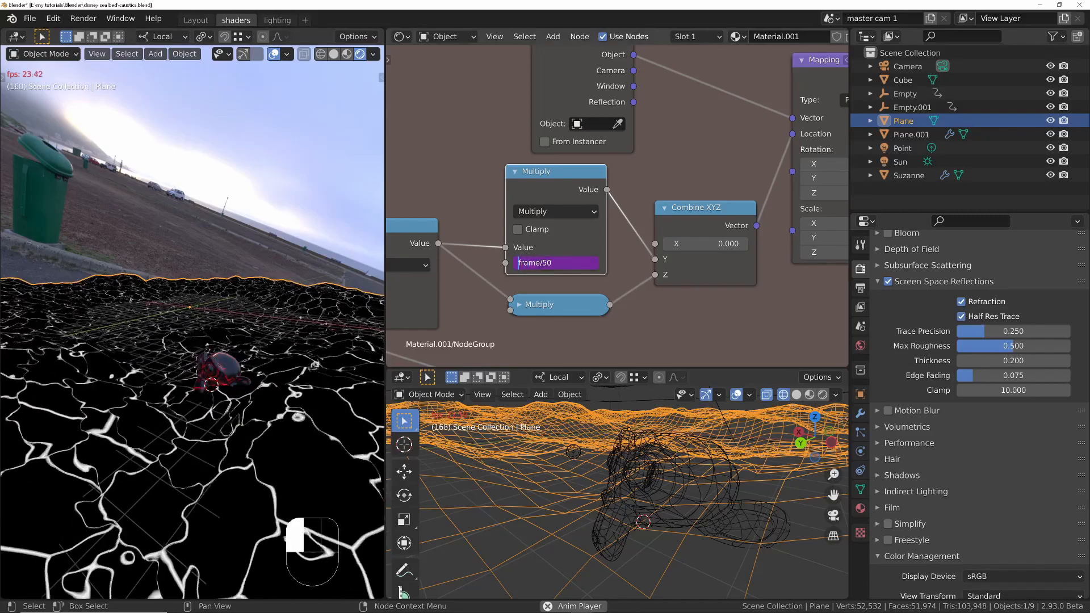
type("-")
key("Return")
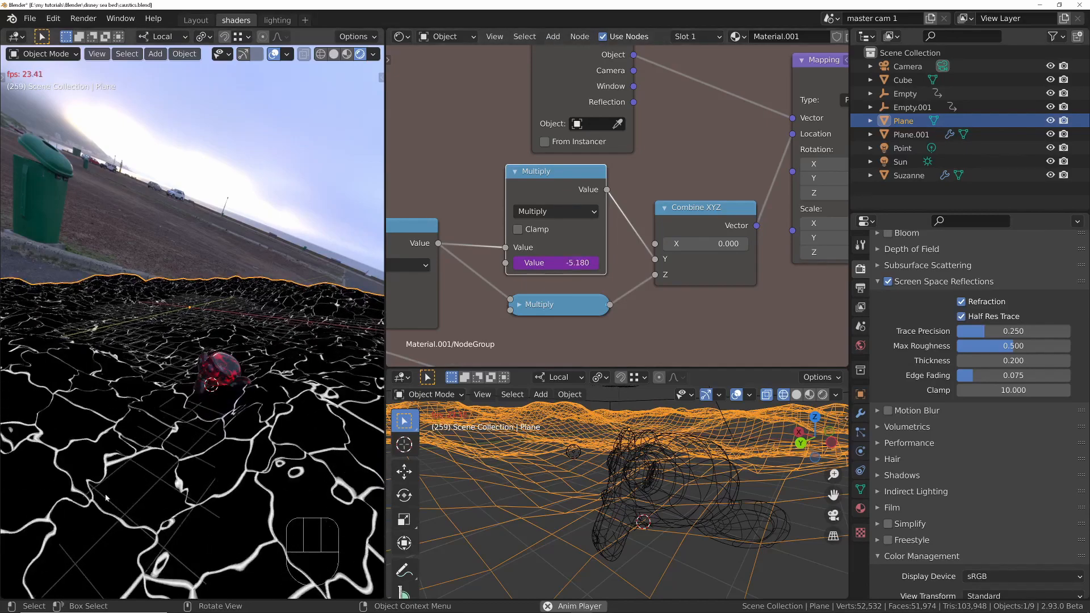
middle_click_drag(187, 393, 225, 383)
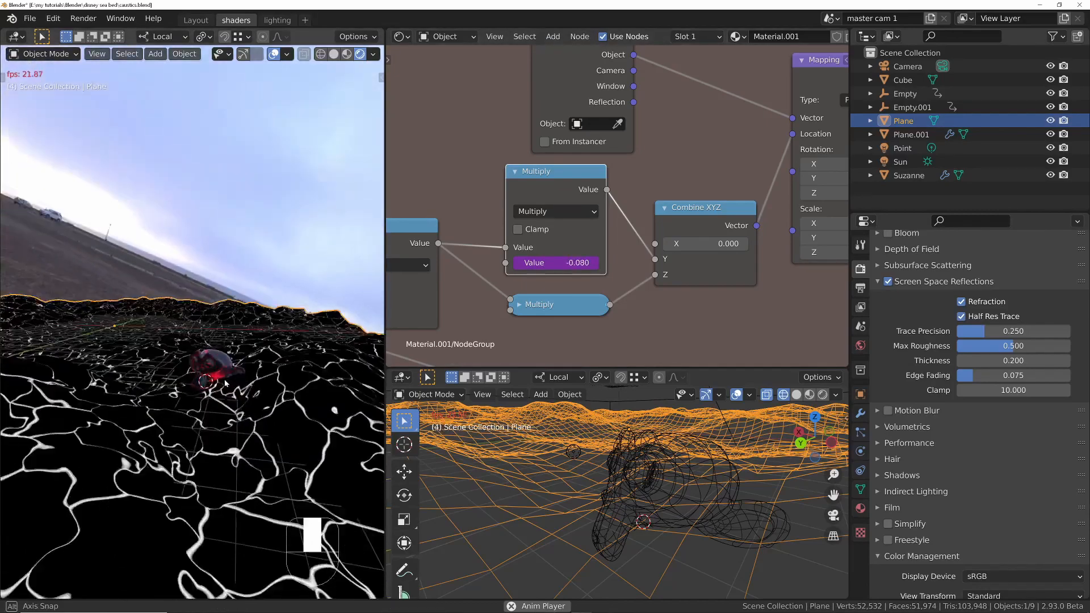
key("KP_0")
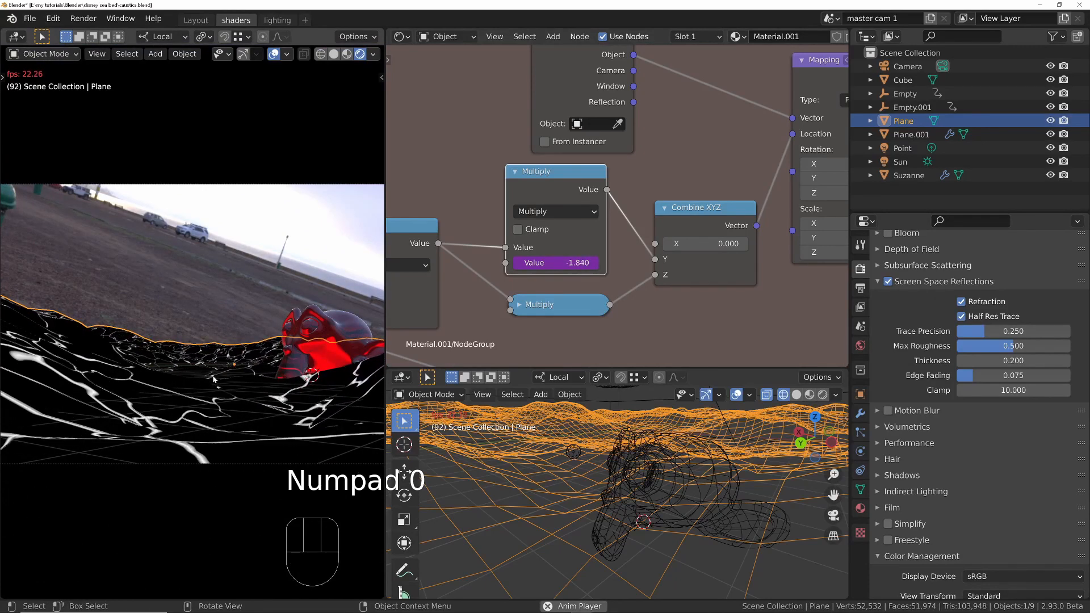
Step: Set the driver expression of the Multiply node feeding Combine XYZ's Y to -frame/90
left_click(552, 263)
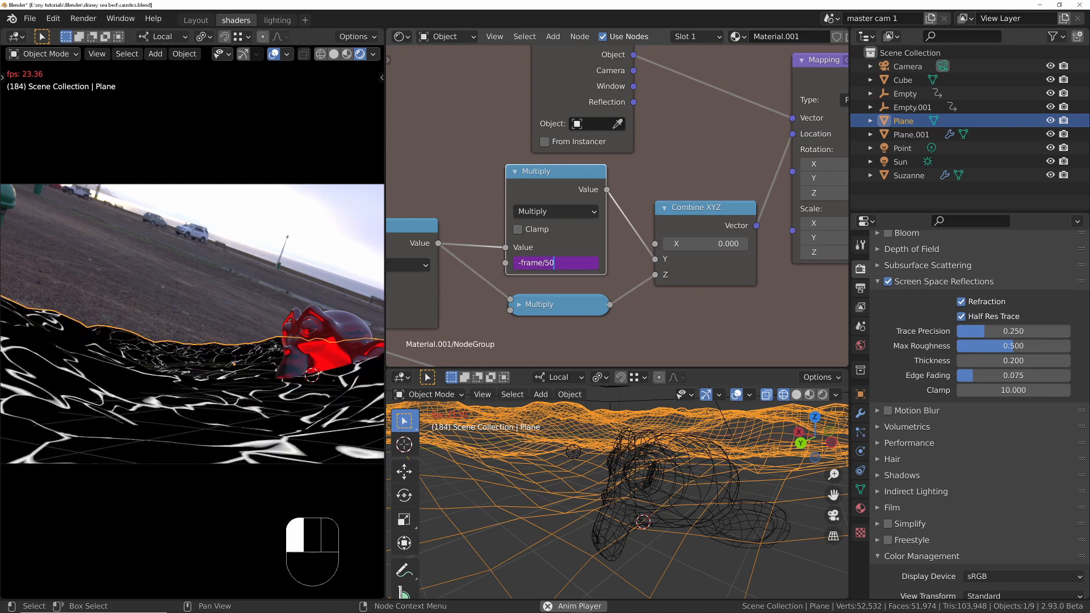
key("BackSpace")
key("BackSpace")
type("90")
key("Return")
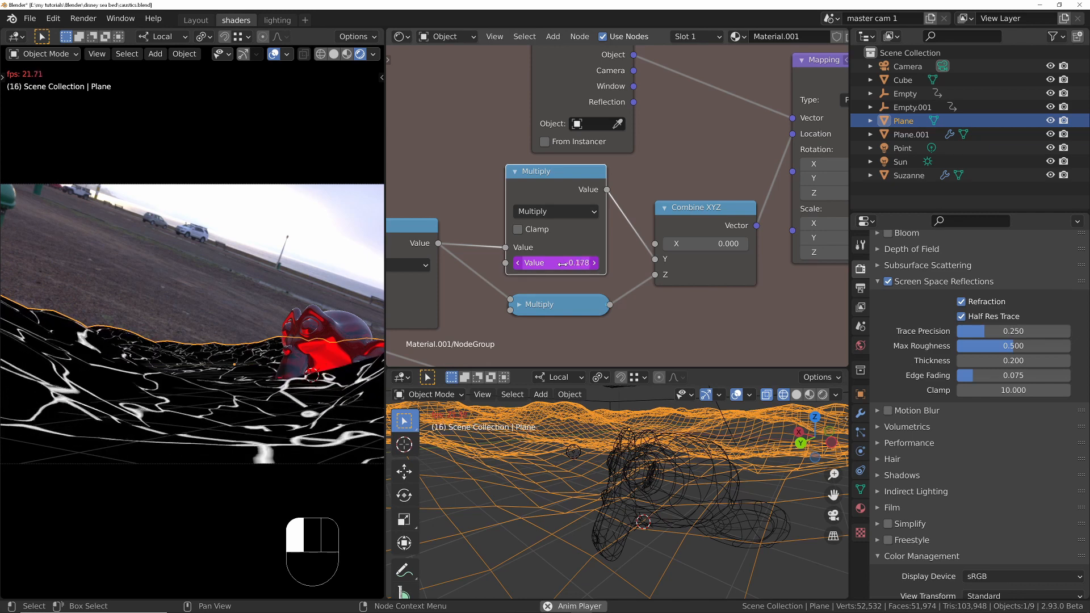
Step: Leave the node group and set its animation speed to 1.300
middle_click_drag(389, 248, 685, 199)
key("Tab")
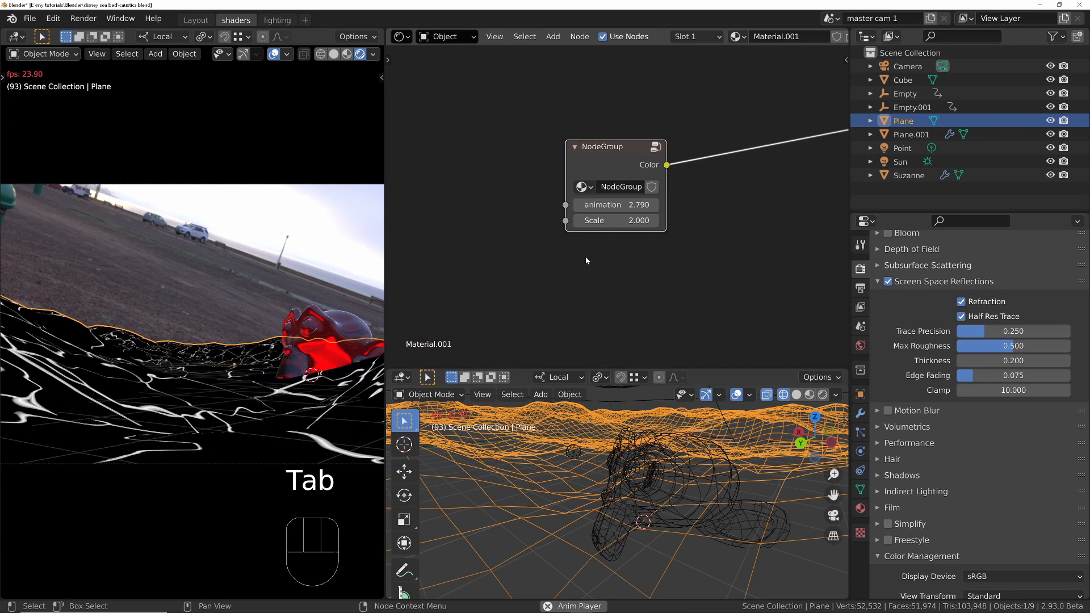
left_click(622, 206)
type("1")
key("Return")
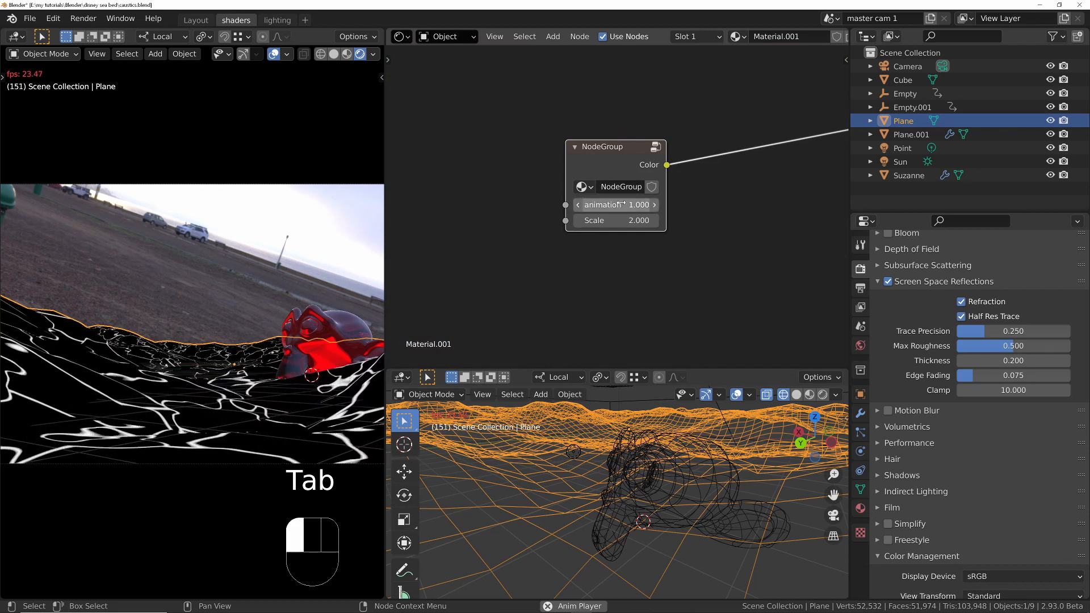
key("KP_Enter")
type("1")
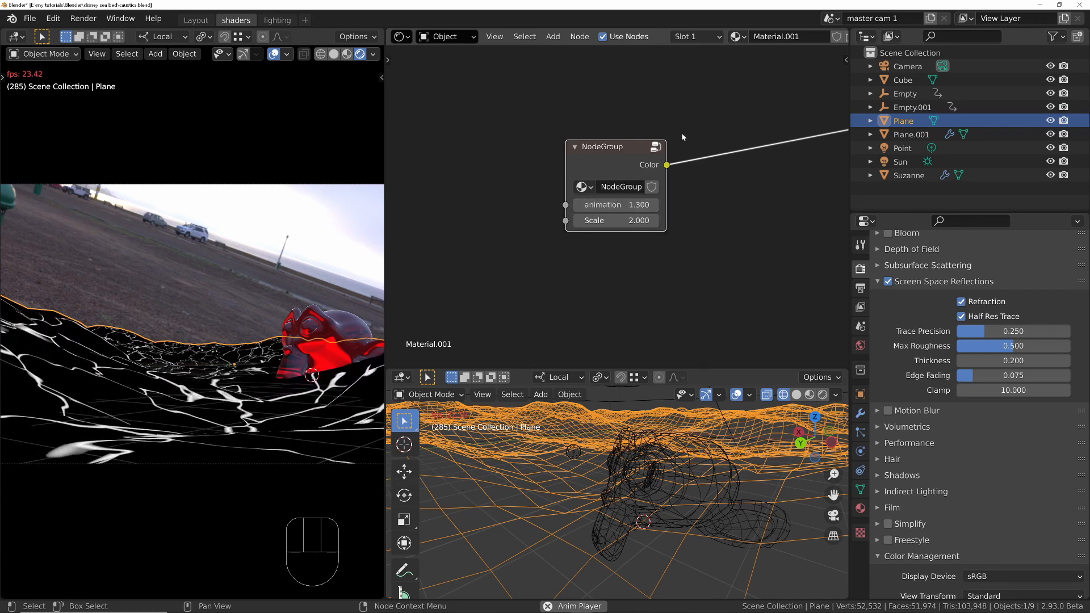
Step: Reopen the node group and set the second value of the Multiply node feeding the Noise Texture's Scale to 1.450
key("Tab")
middle_click_drag(624, 154, 581, 267, "ctrl")
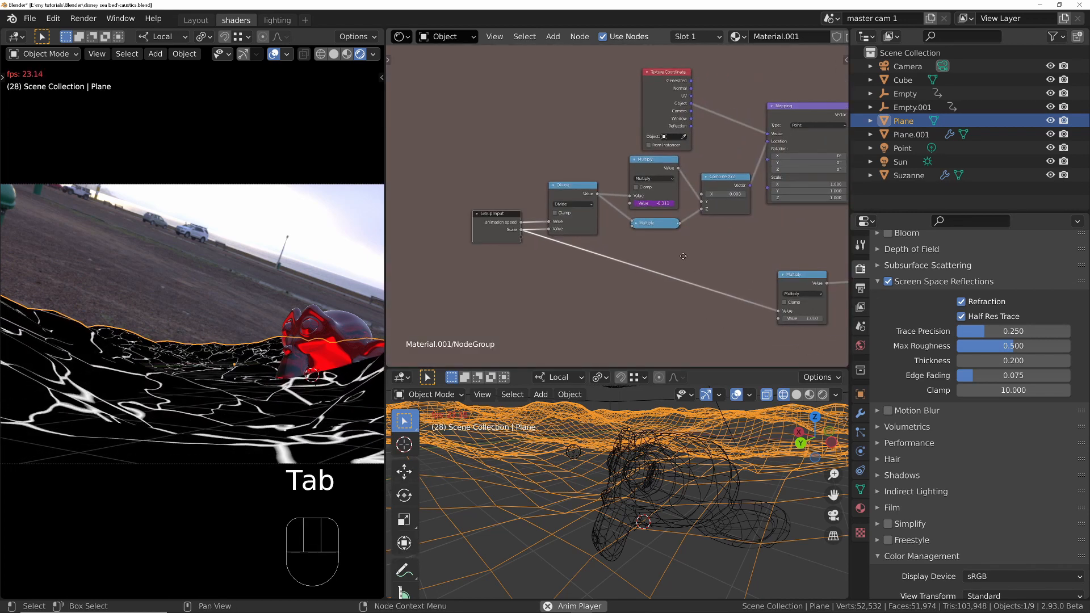
middle_click_drag(692, 250, 585, 254)
middle_click_drag(659, 284, 635, 253)
middle_click_drag(704, 301, 707, 256, "ctrl")
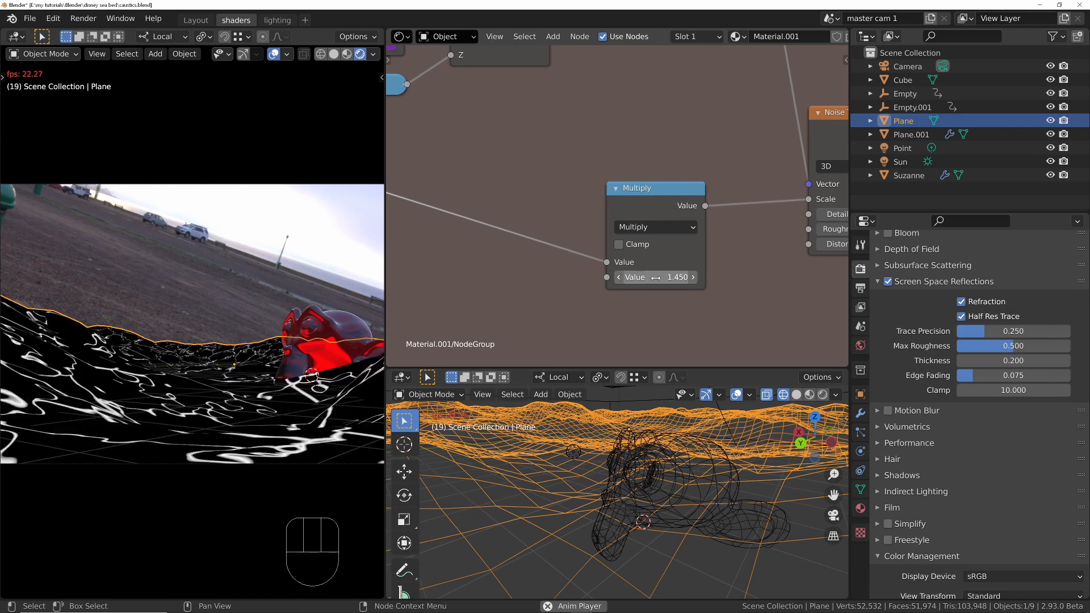
Step: Change the driver expression of the Multiply node feeding Combine XYZ's Y to -frame/180
middle_click_drag(566, 162, 639, 235, "ctrl")
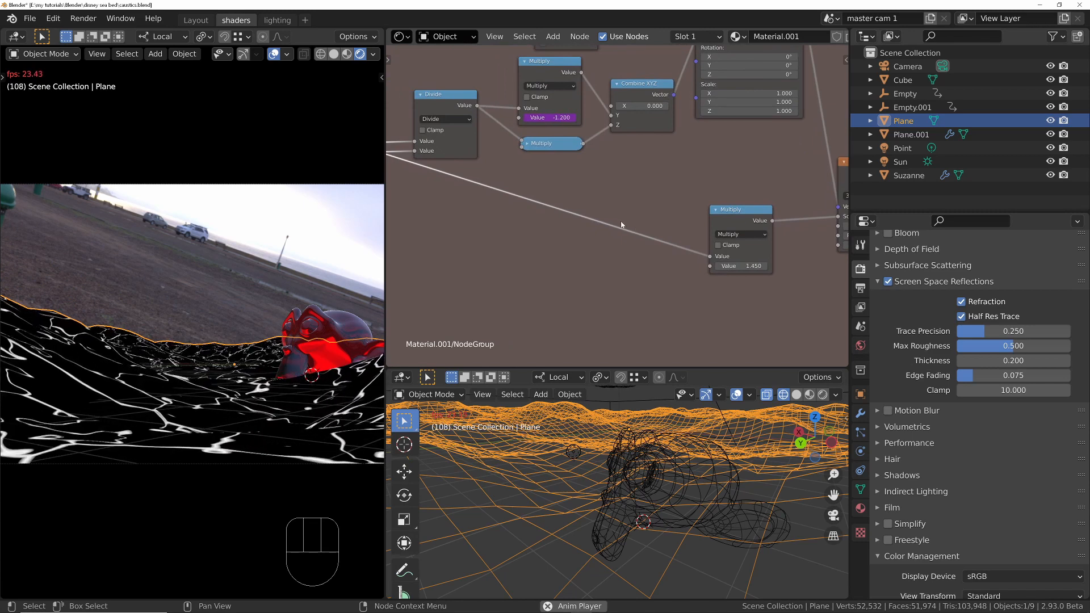
middle_click_drag(533, 181, 549, 242)
middle_click_drag(541, 163, 597, 147, "ctrl")
double_click(591, 208)
type("-frame/90")
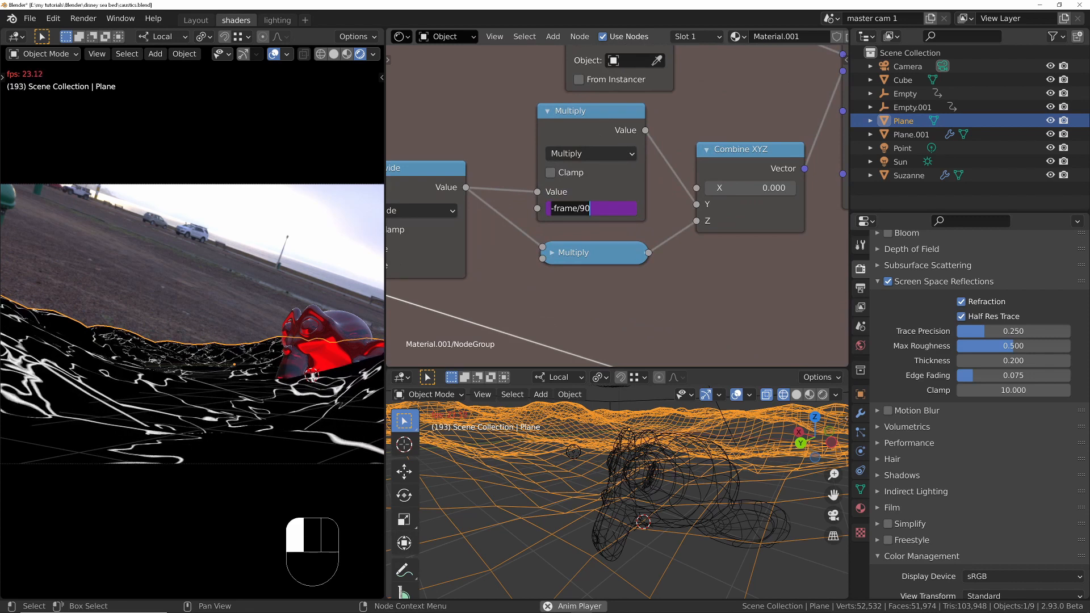
key("BackSpace")
key("BackSpace")
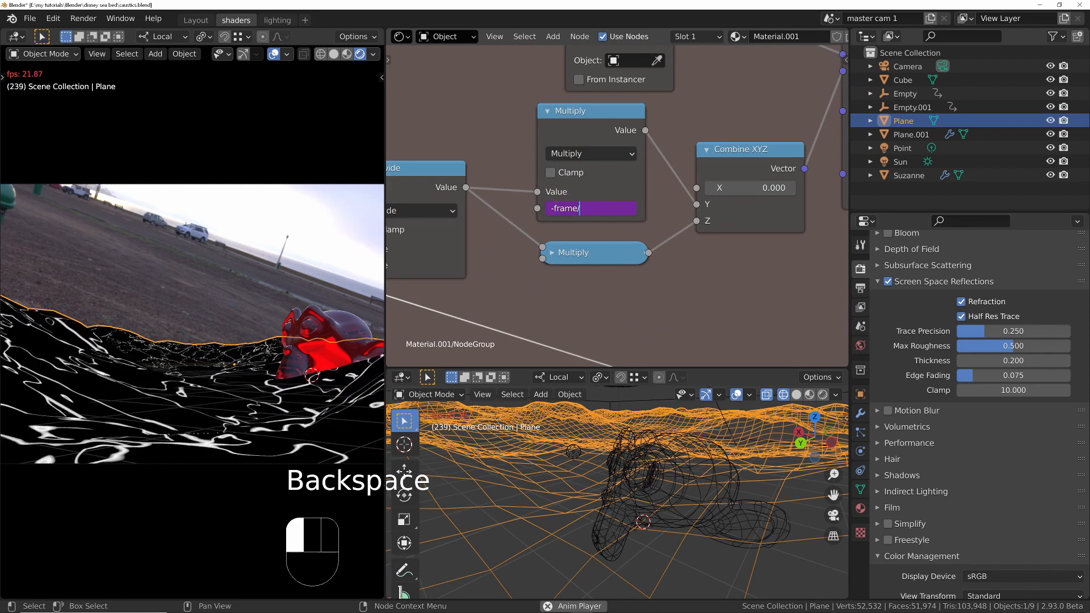
type("15")
key("Return")
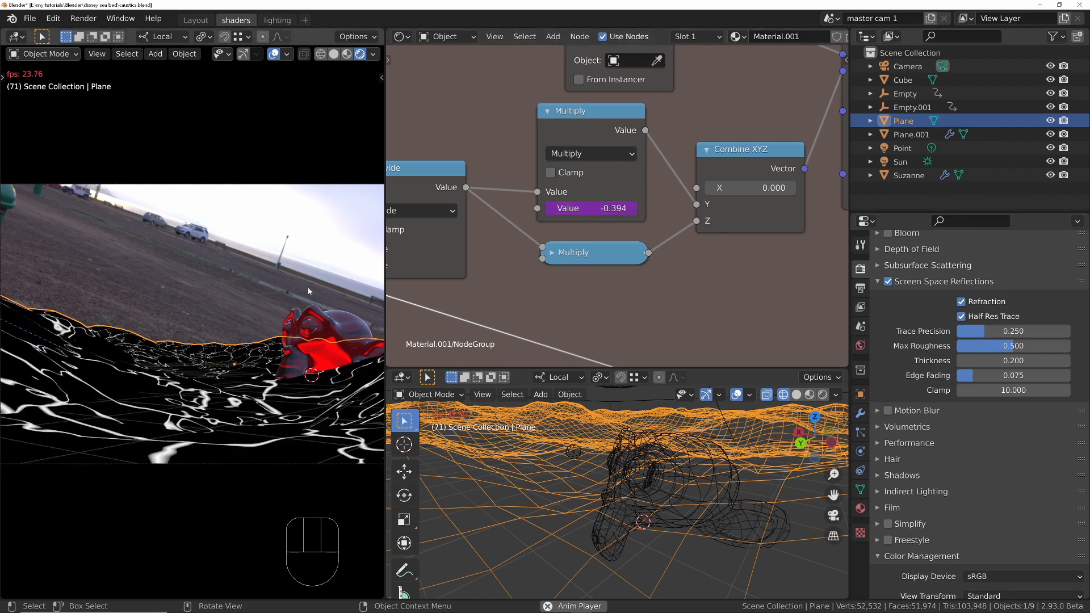
Step: Shift the black stop of the ColorRamp after the Voronoi Texture to position 0.010 to thin the caustic lines
middle_click_drag(686, 171, 554, 299, "ctrl")
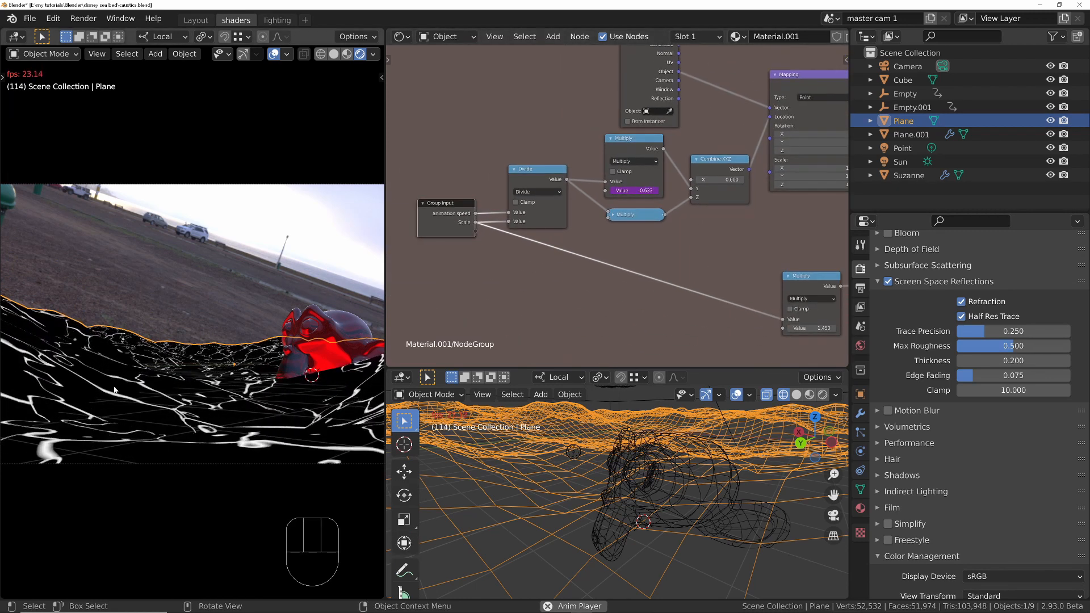
middle_click_drag(701, 161, 366, 258, "ctrl")
middle_click_drag(676, 206, 511, 188, "ctrl")
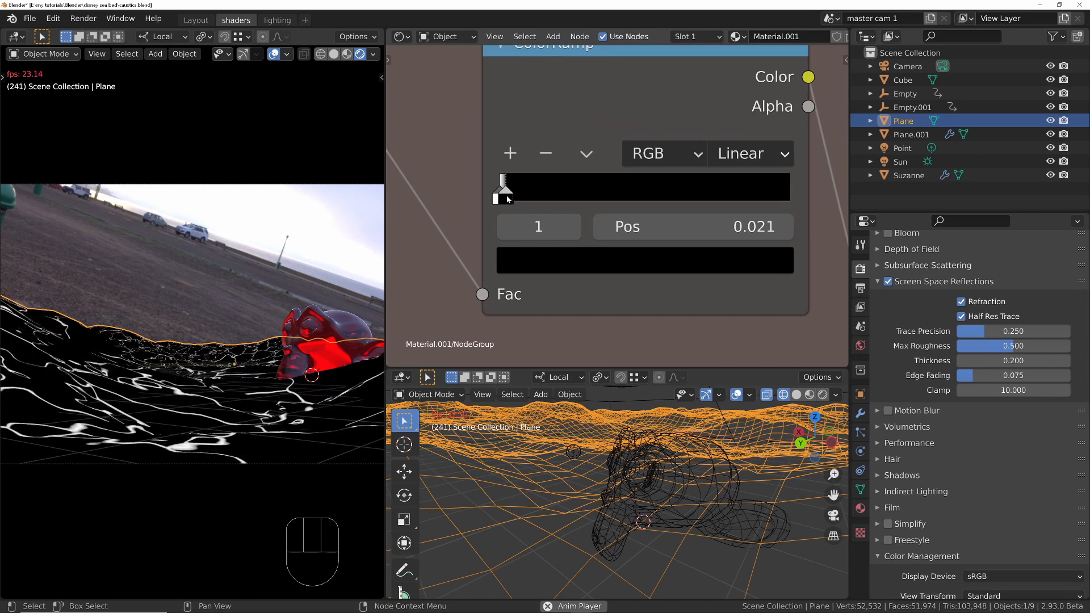
mouse_move(504, 193)
left_mouse_down()
mouse_move(536, 199)
mouse_move(503, 198)
left_mouse_up()
Step: Set the Fac of the Mix node that blends in the Noise Texture to 0.248
middle_click_drag(514, 194, 531, 256, "ctrl")
middle_click_drag(531, 214, 700, 204)
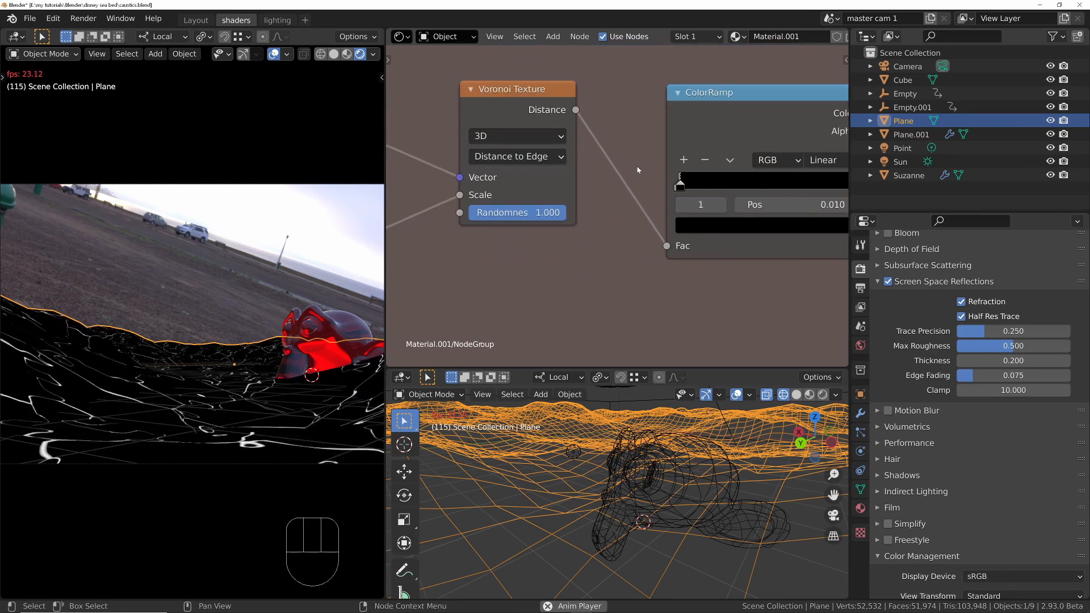
middle_click_drag(637, 173, 641, 218, "ctrl")
middle_click_drag(499, 231, 707, 229)
middle_click_drag(638, 175, 638, 221, "ctrl")
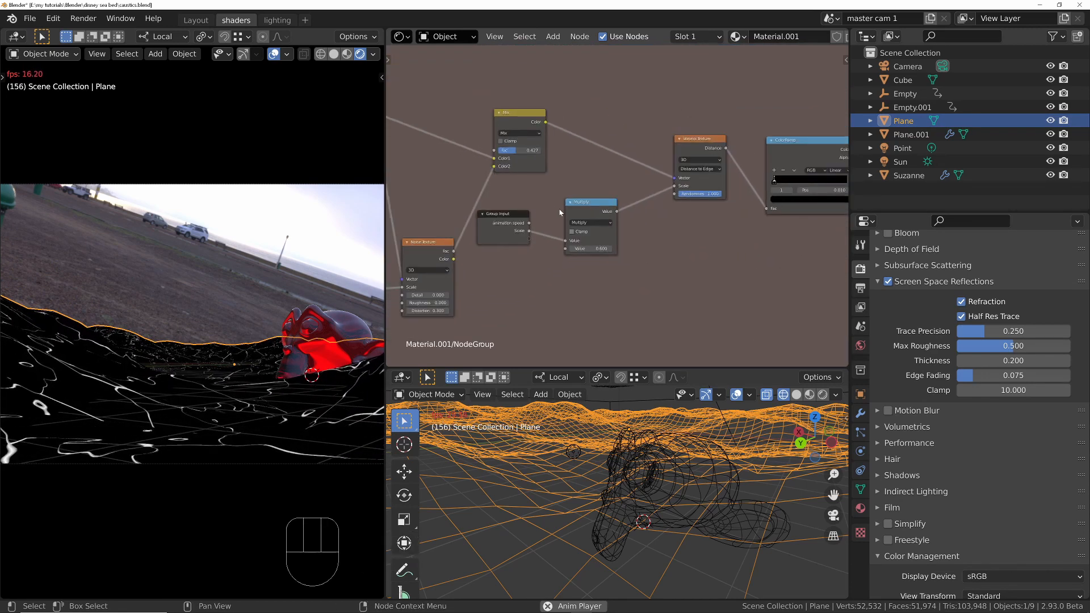
middle_click_drag(565, 200, 678, 199)
middle_click_drag(628, 160, 627, 133, "ctrl")
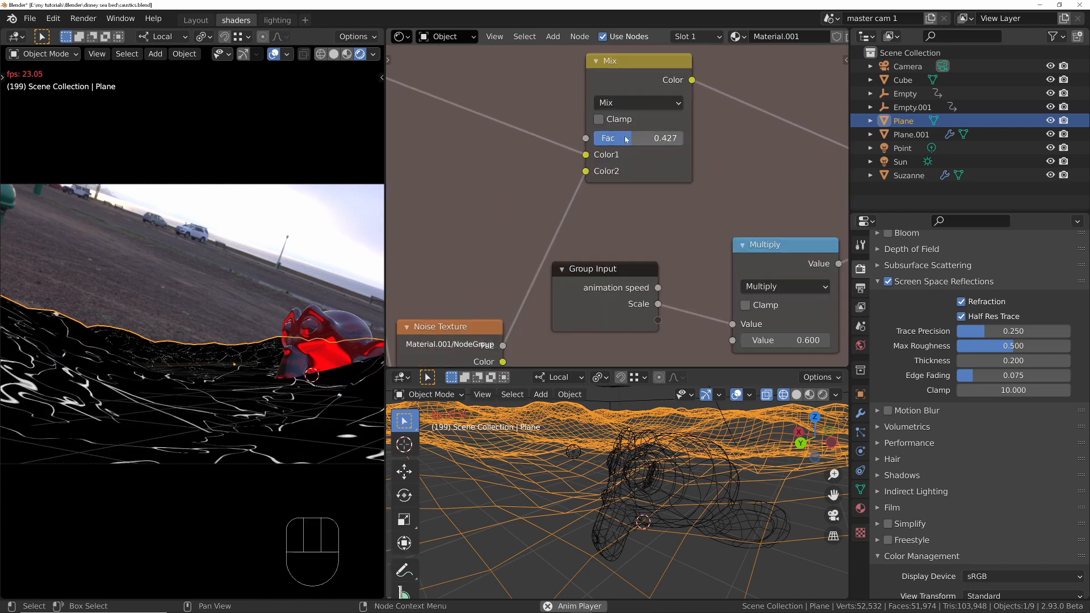
left_click_drag(626, 138, 645, 138)
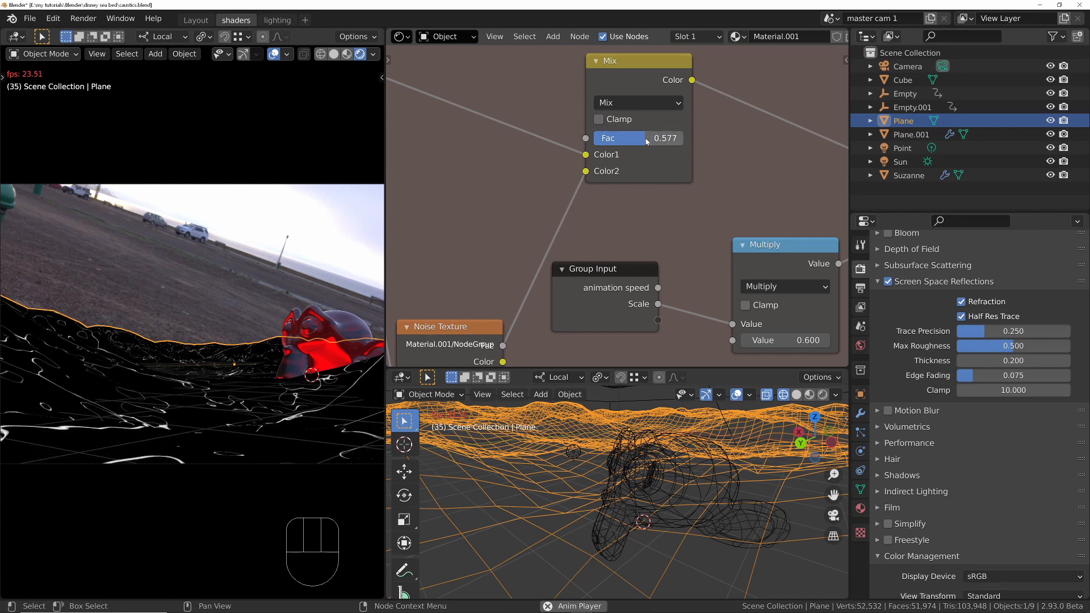
left_click_drag(647, 142, 617, 140)
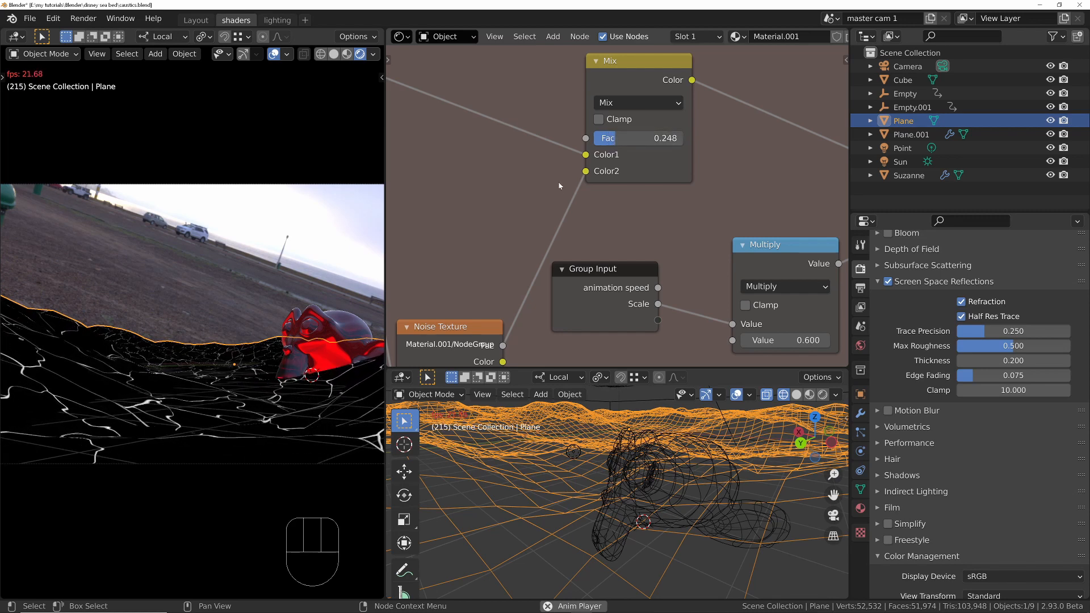
Step: Leave the node group and rename it caustics
middle_click_drag(557, 185, 663, 165, "ctrl")
middle_click_drag(663, 165, 641, 204, "ctrl")
middle_click_drag(538, 213, 681, 190)
key("Tab")
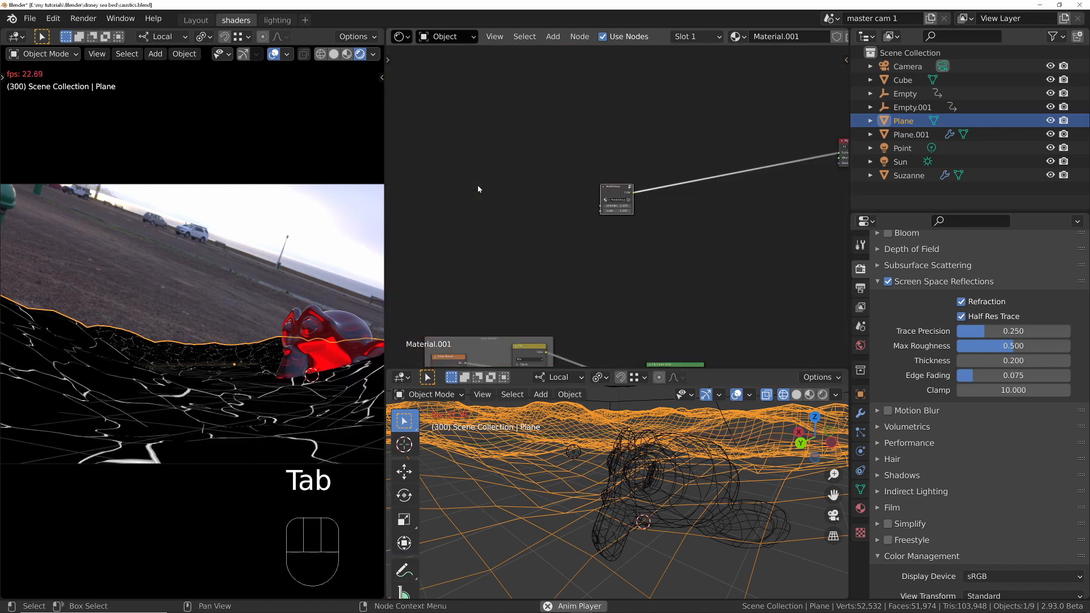
scroll(628, 230, "up", 5)
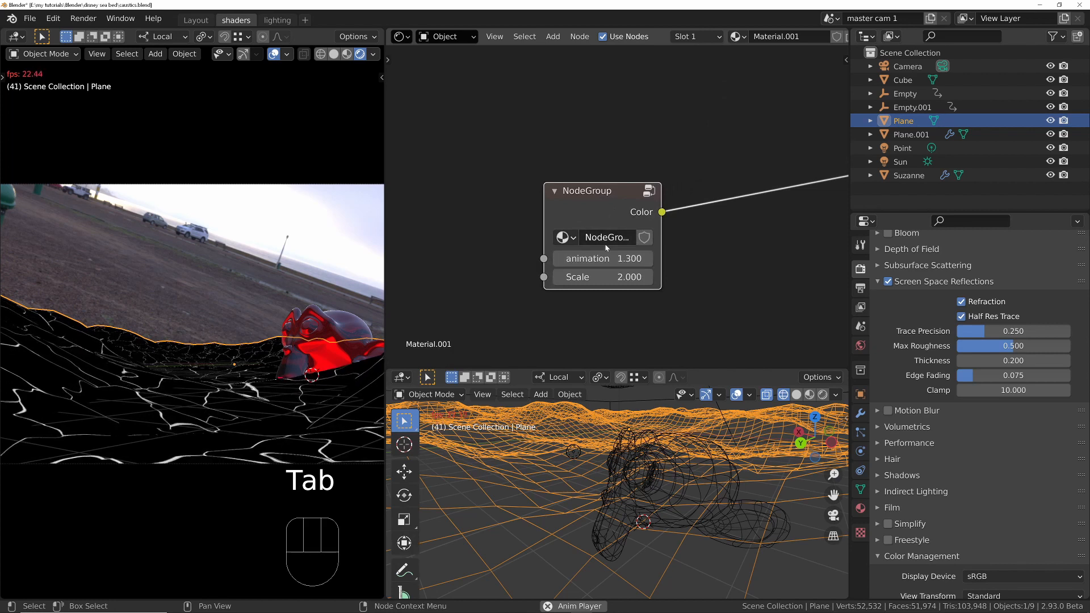
left_click(628, 237)
type("caus")
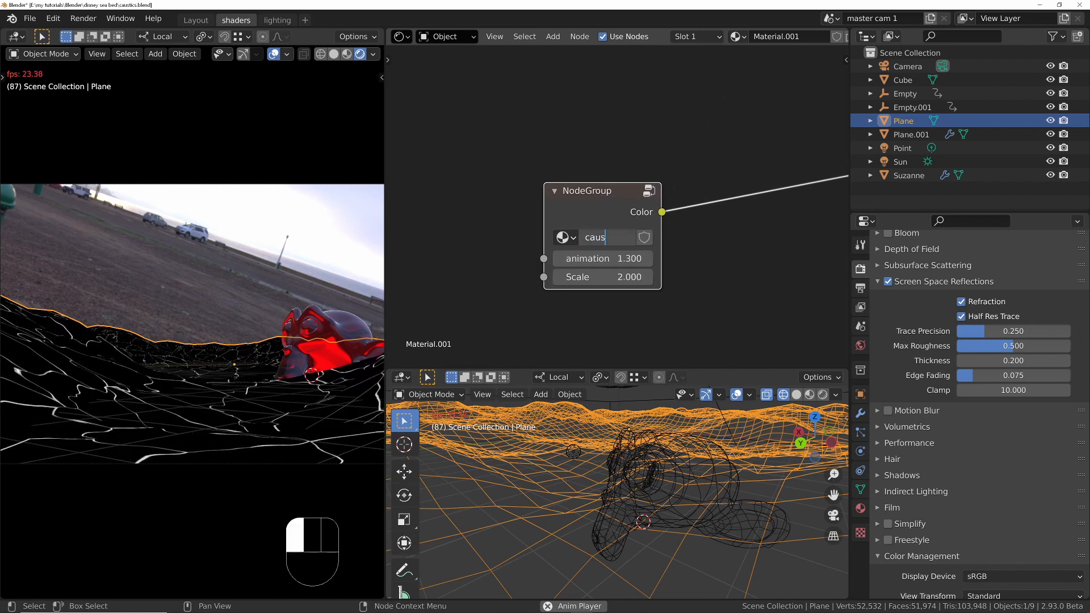
type("tics")
key("Return")
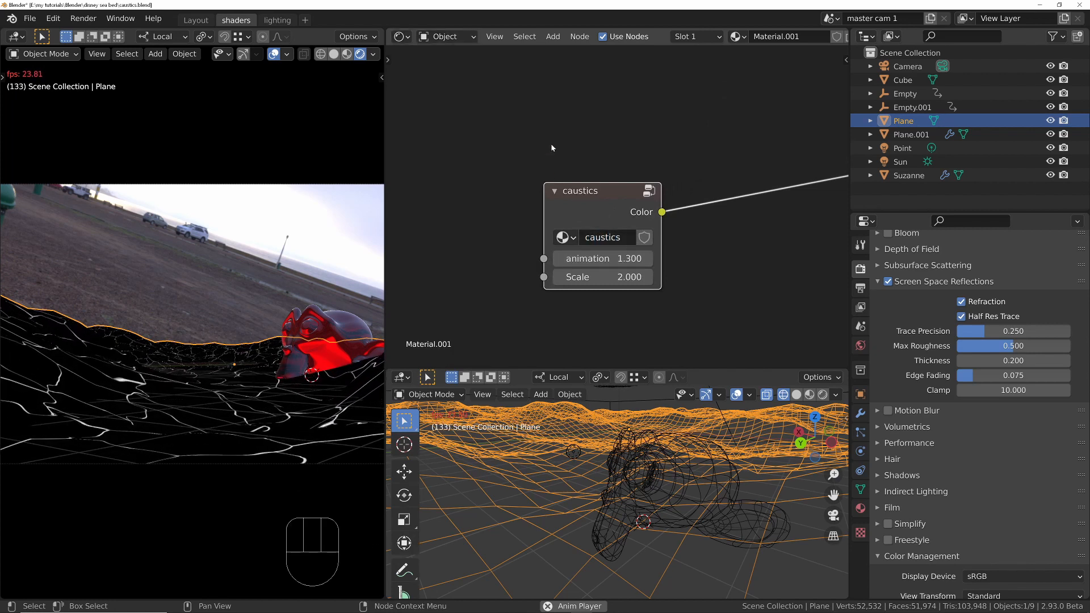
Step: Move the caustics node above the colour frame and insert a MixRGB node on the link into the Principled BSDF's Base Color
middle_click_drag(606, 246, 559, 245, "ctrl")
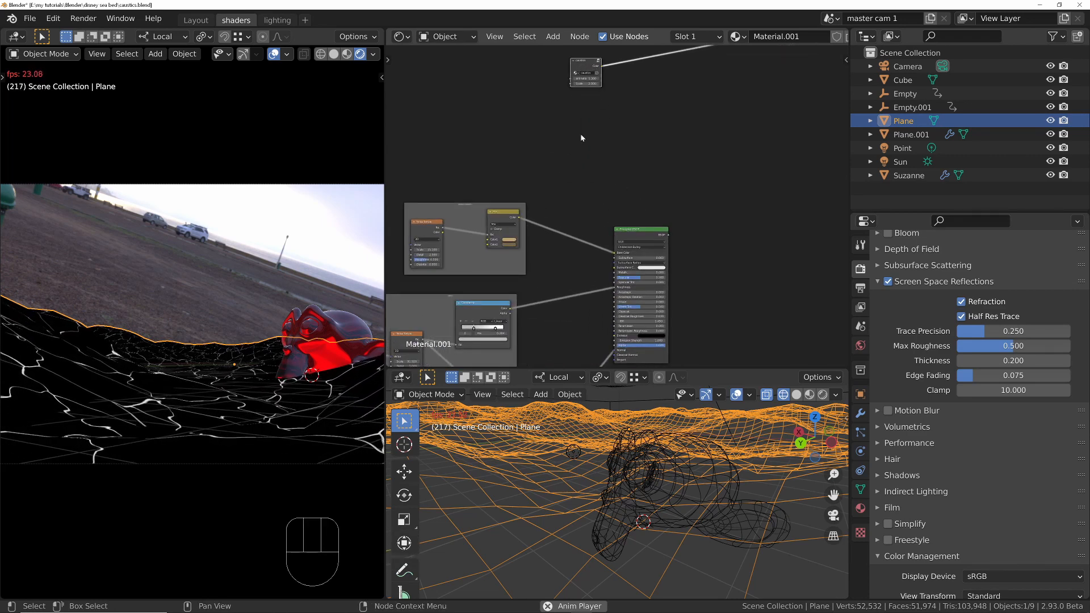
left_click_drag(584, 64, 499, 146)
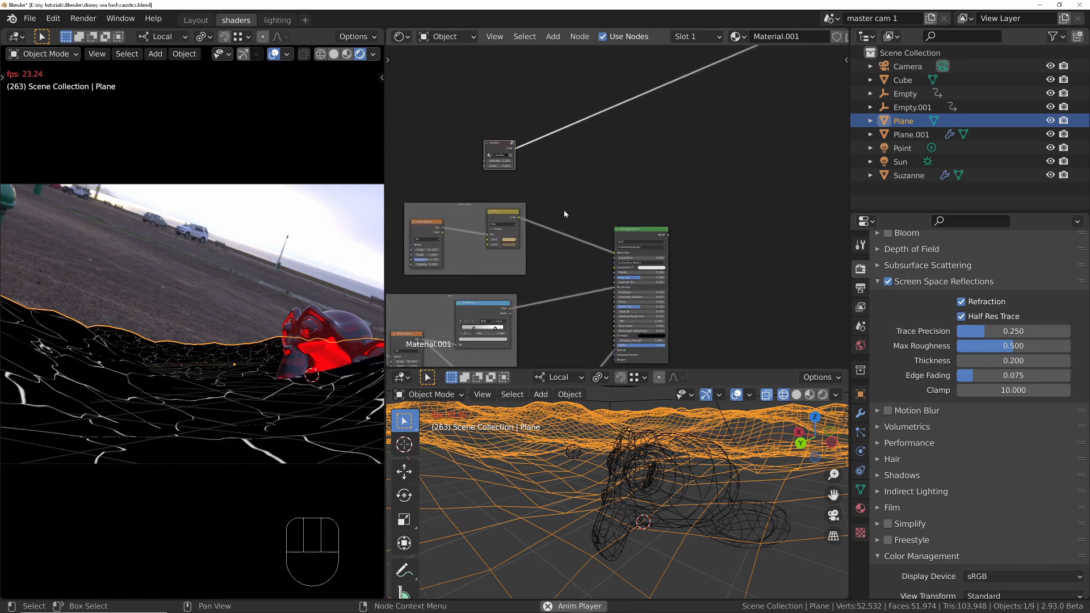
key("shift+a")
type("mixr")
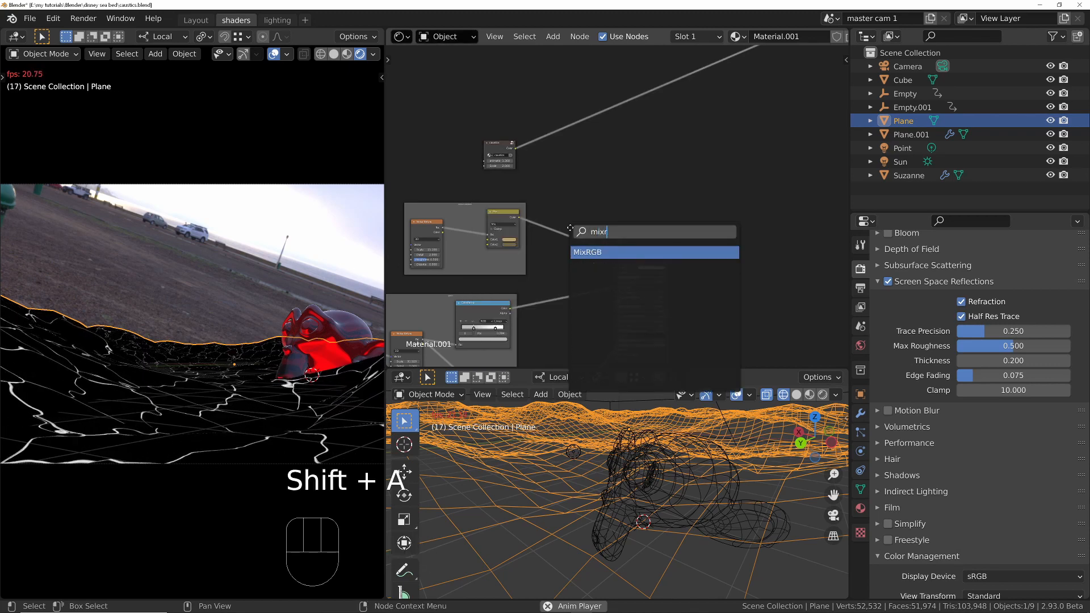
key("Return")
left_click(577, 214)
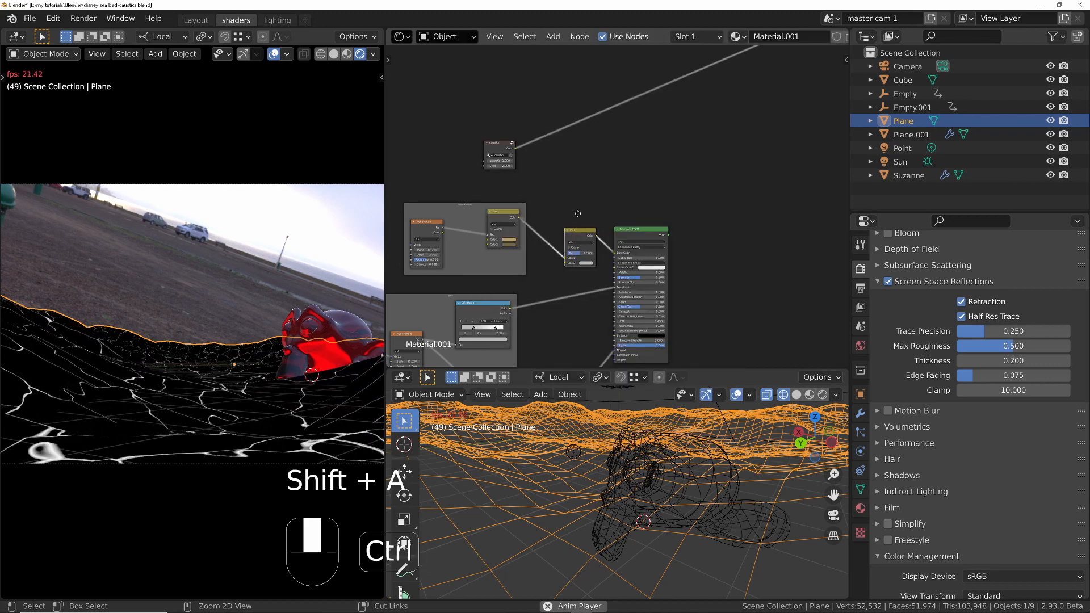
Step: Link the caustics Color output to the new Mix node's Color2 and set its blend mode to Overlay
middle_click_drag(578, 213, 531, 151, "ctrl")
left_click_drag(497, 100, 570, 271)
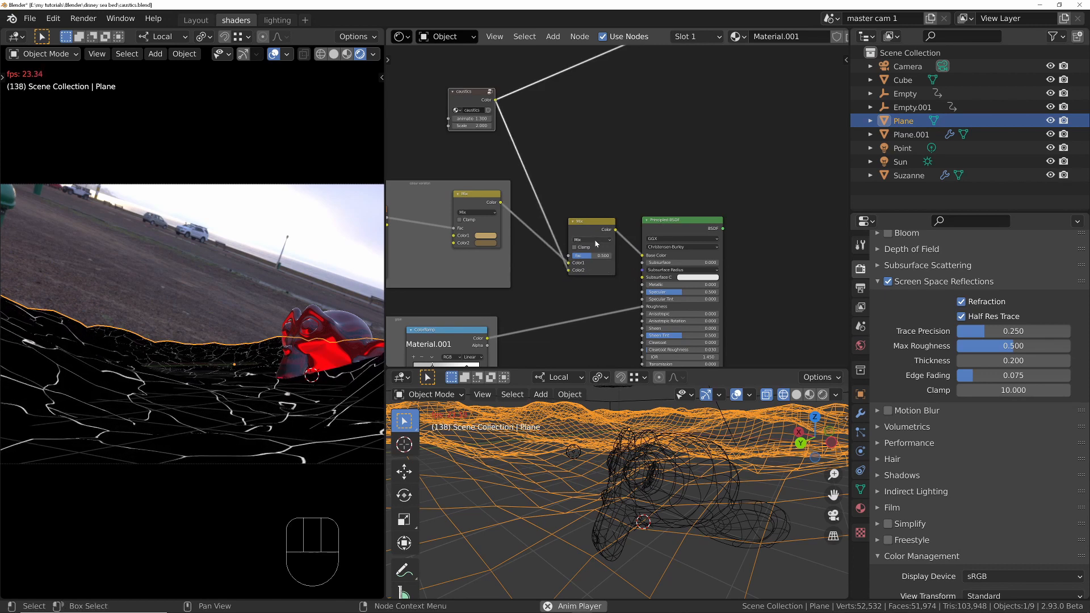
left_click(596, 244)
left_click(595, 307)
Step: Move the Material Output beside the Principled BSDF, cut its caustics link and connect the BSDF output to Surface
middle_click_drag(595, 307, 658, 107, "ctrl")
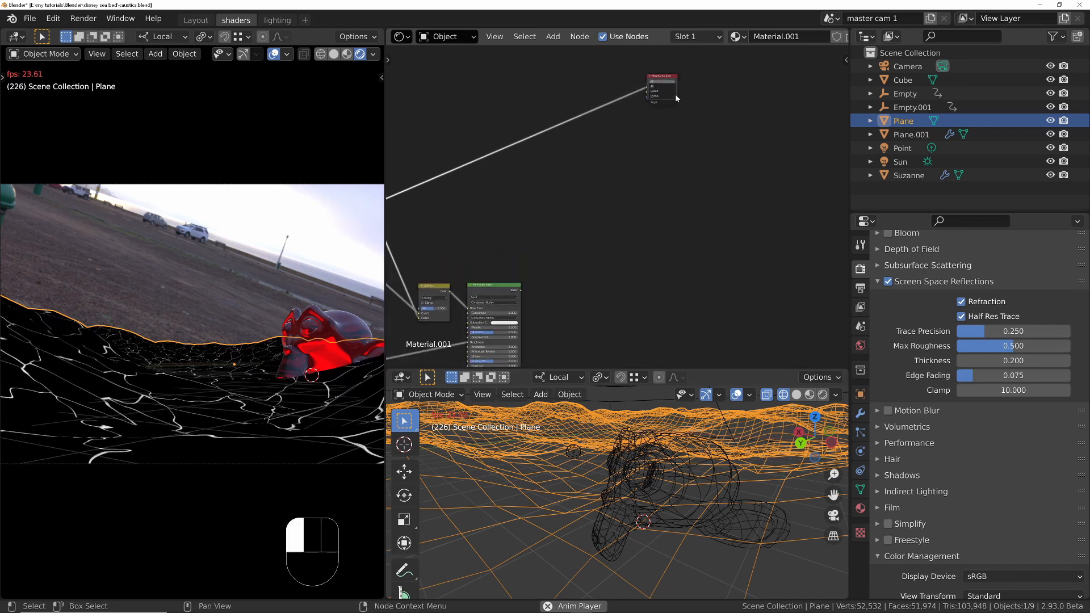
left_click_drag(674, 96, 597, 301)
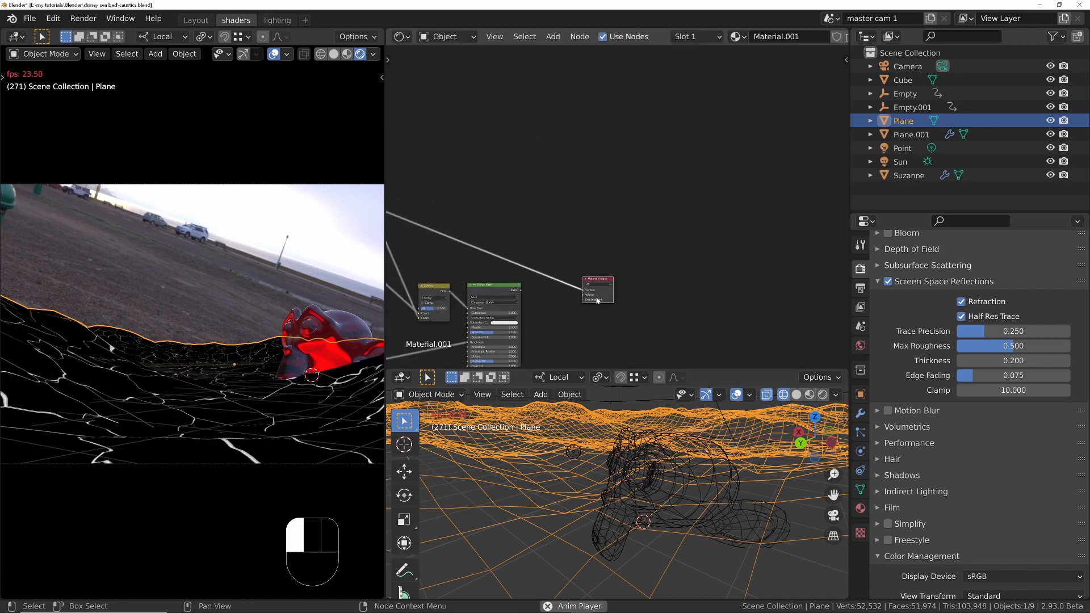
right_click_drag(550, 256, 526, 308, "ctrl")
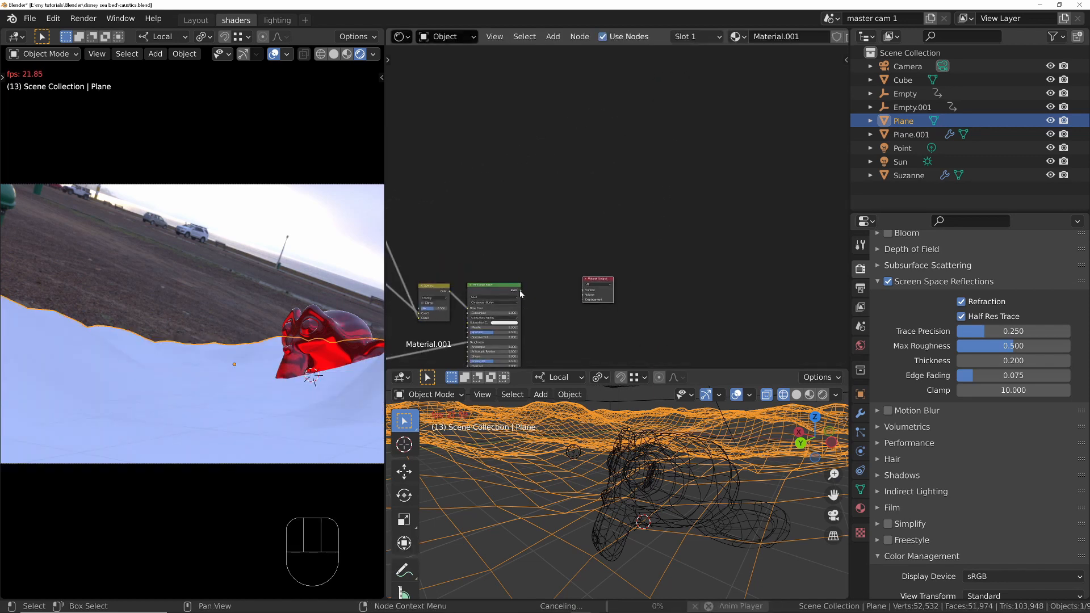
left_click_drag(520, 291, 584, 290)
key("space")
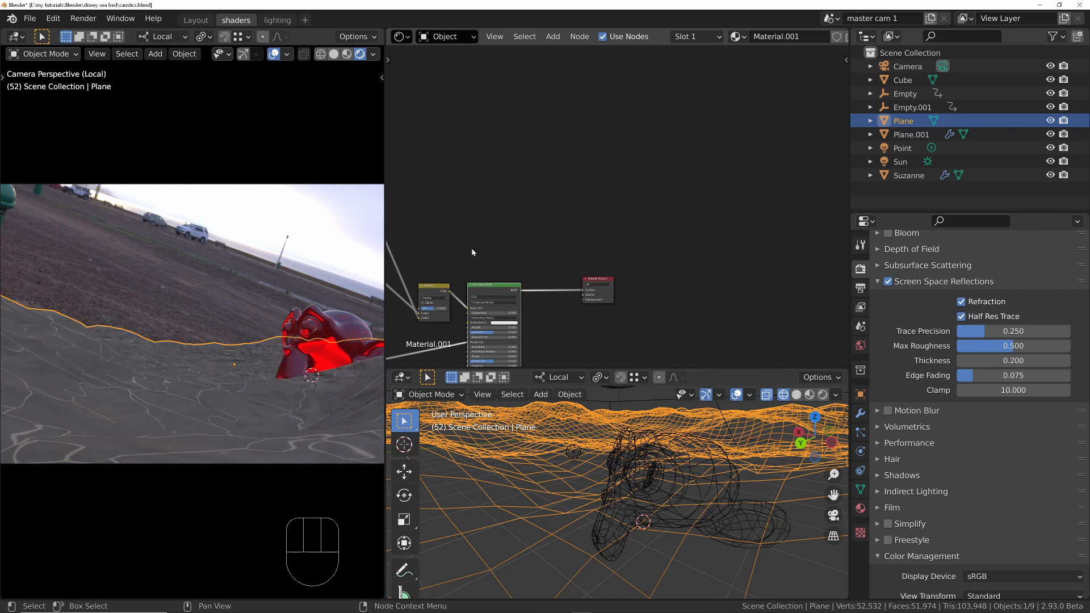
key("space")
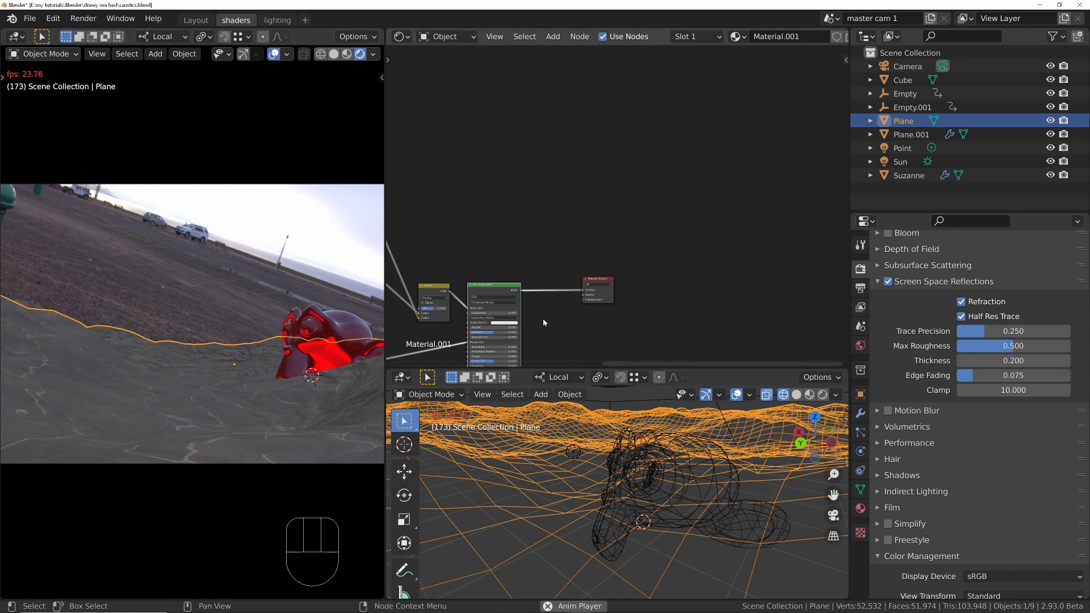
Step: Tidy the node layout by raising the Overlay node and placing the caustics node between it and the colour frame
middle_click_drag(542, 324, 693, 228)
middle_click_drag(542, 224, 524, 135, "ctrl")
left_click_drag(518, 89, 548, 108)
left_click_drag(616, 195, 622, 150)
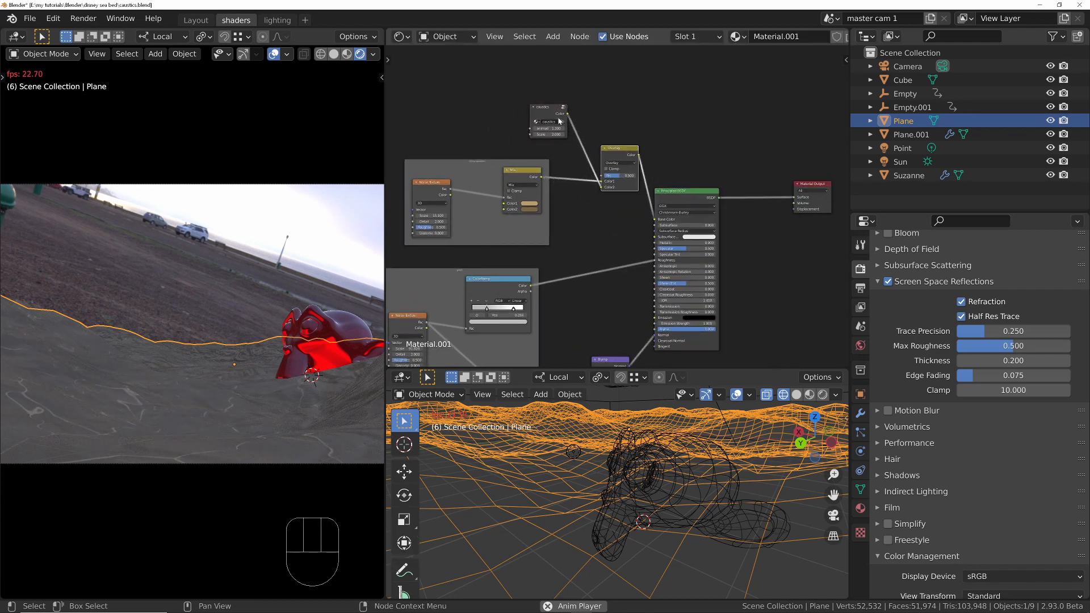
left_click_drag(547, 110, 572, 198)
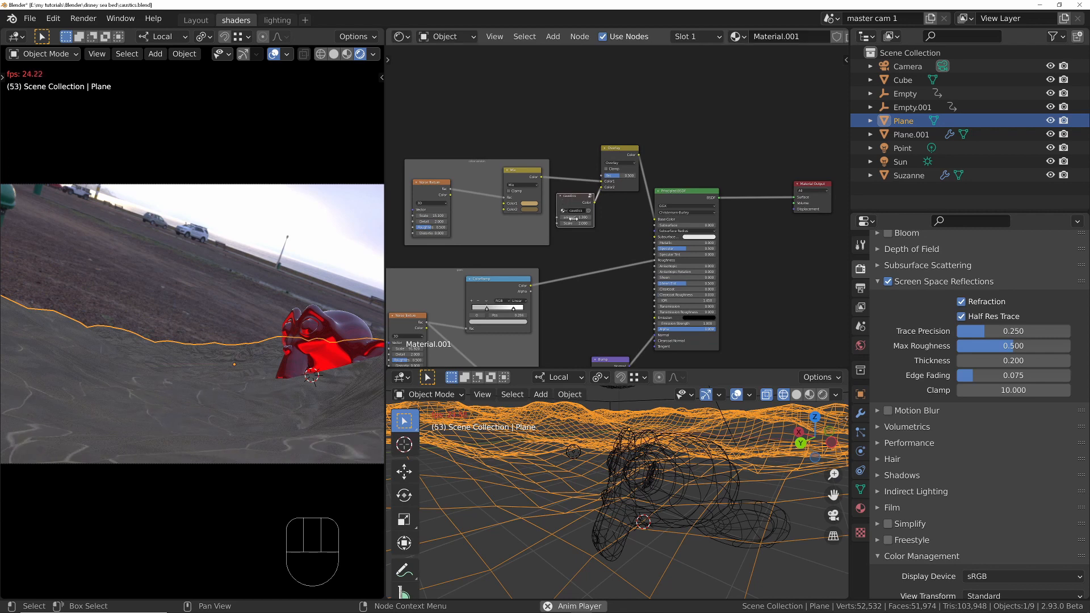
middle_click_drag(572, 200, 631, 199, "ctrl")
middle_click_drag(640, 153, 577, 275)
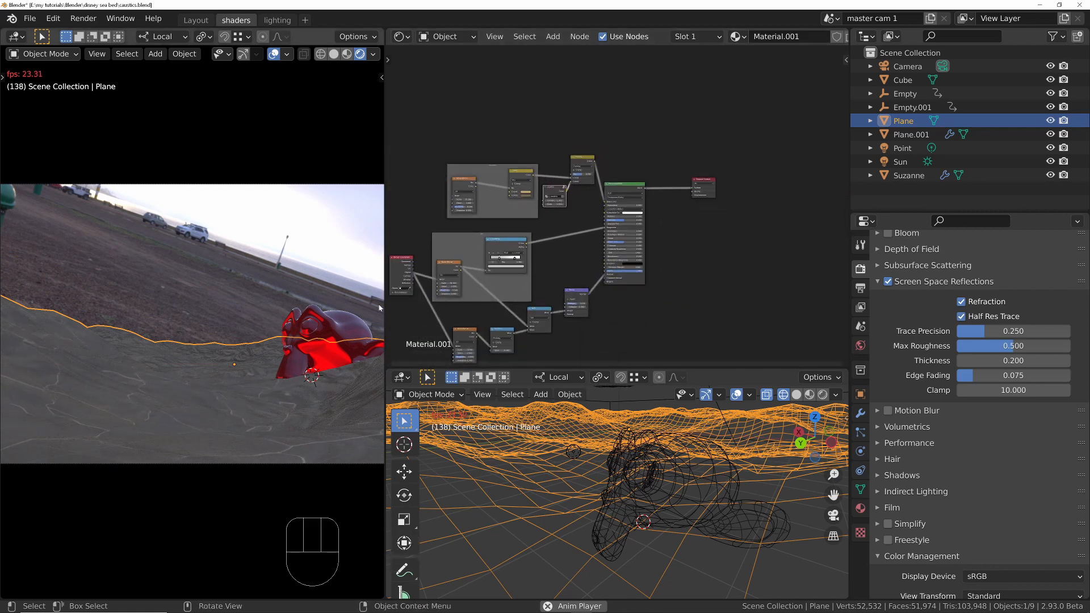
Step: Select Suzanne, add the caustics group to its material and place it ahead of the Principled BSDF
left_click(332, 324)
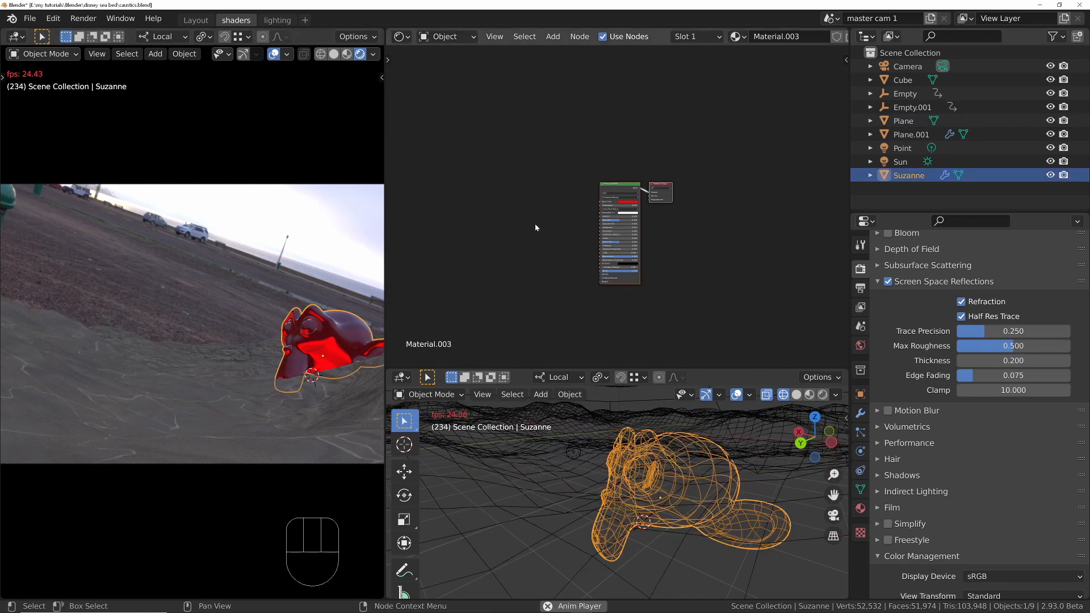
middle_click_drag(544, 212, 553, 163, "ctrl")
key("shift+a")
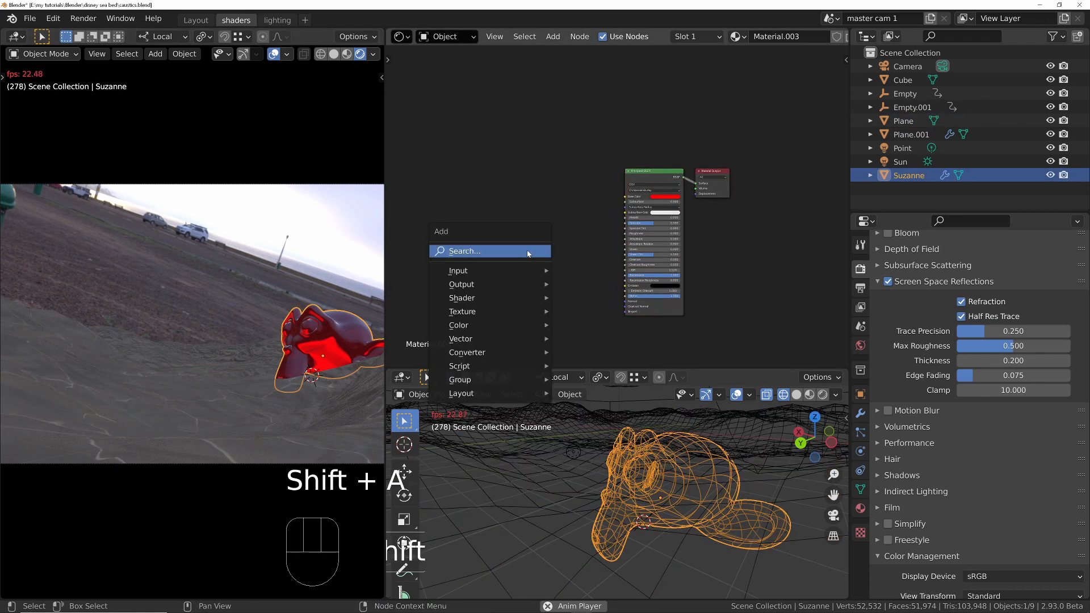
left_click(534, 250)
type("caus")
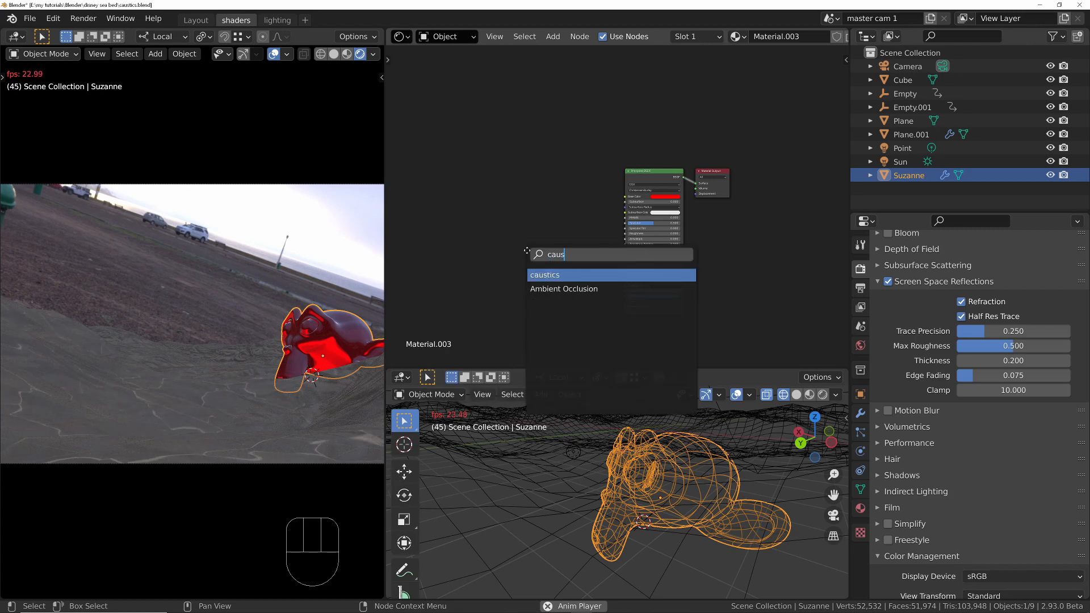
key("Return")
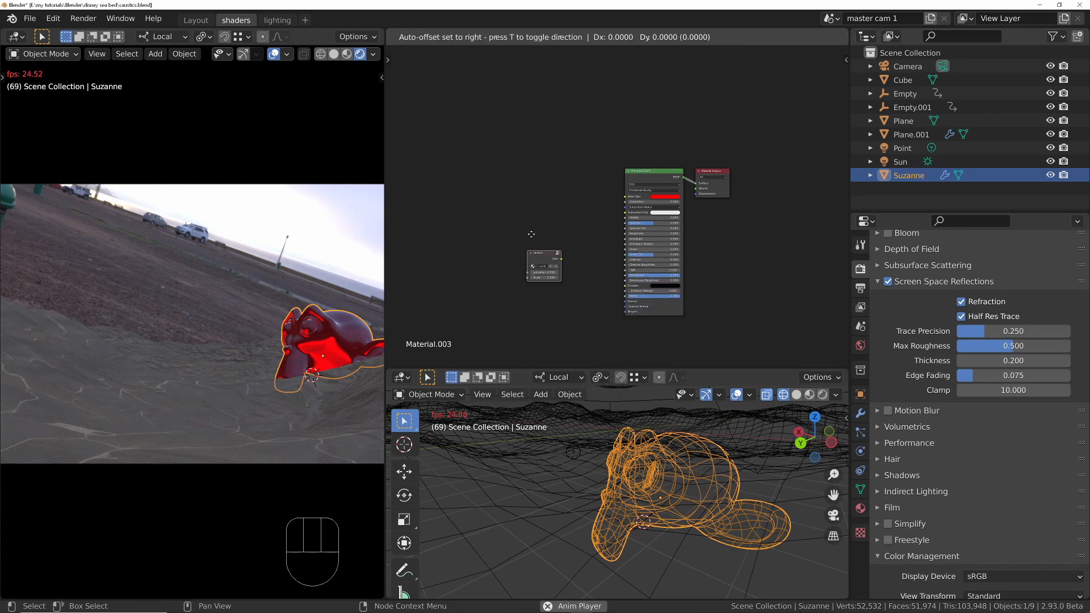
left_click(531, 234)
middle_click_drag(533, 230, 537, 203, "ctrl")
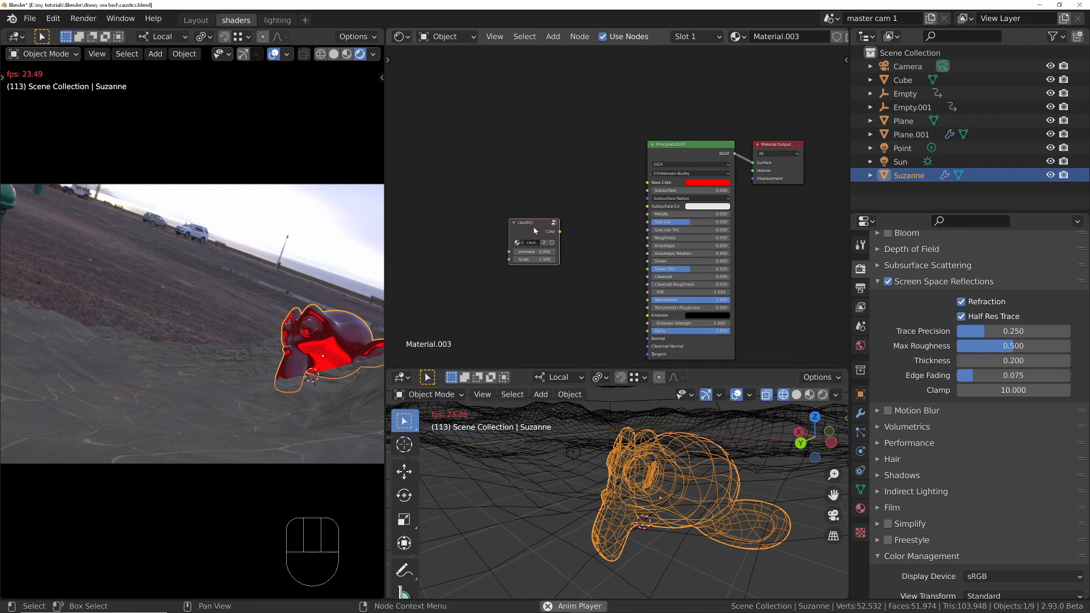
left_click_drag(535, 231, 509, 187)
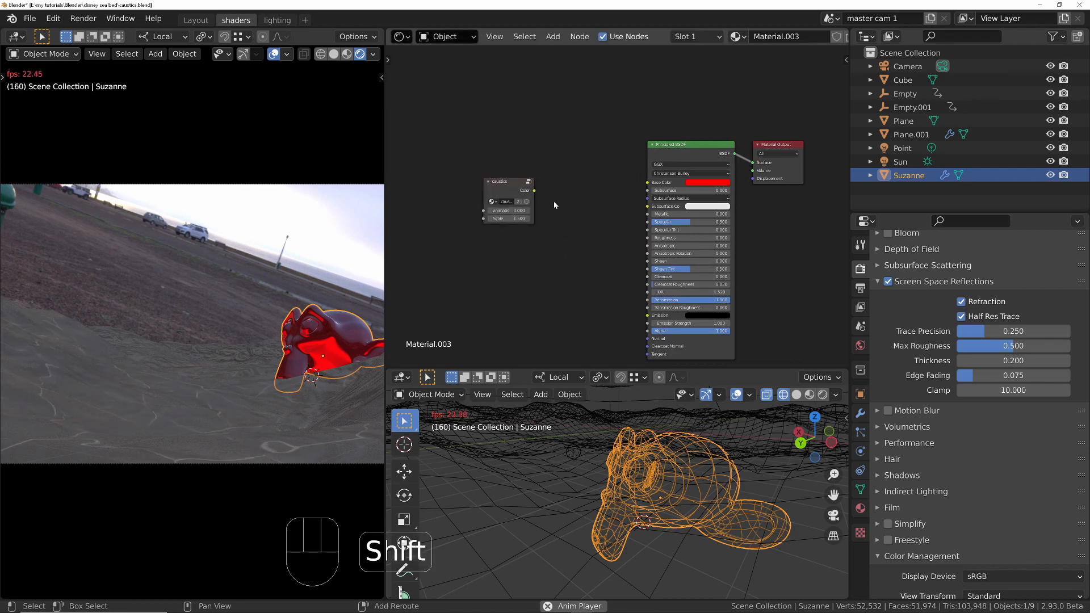
Step: Add a MixRGB node in Add mode after the caustics node and copy the Principled BSDF's red base colour into its Color1
key("shift+a")
type("mixr")
key("Return")
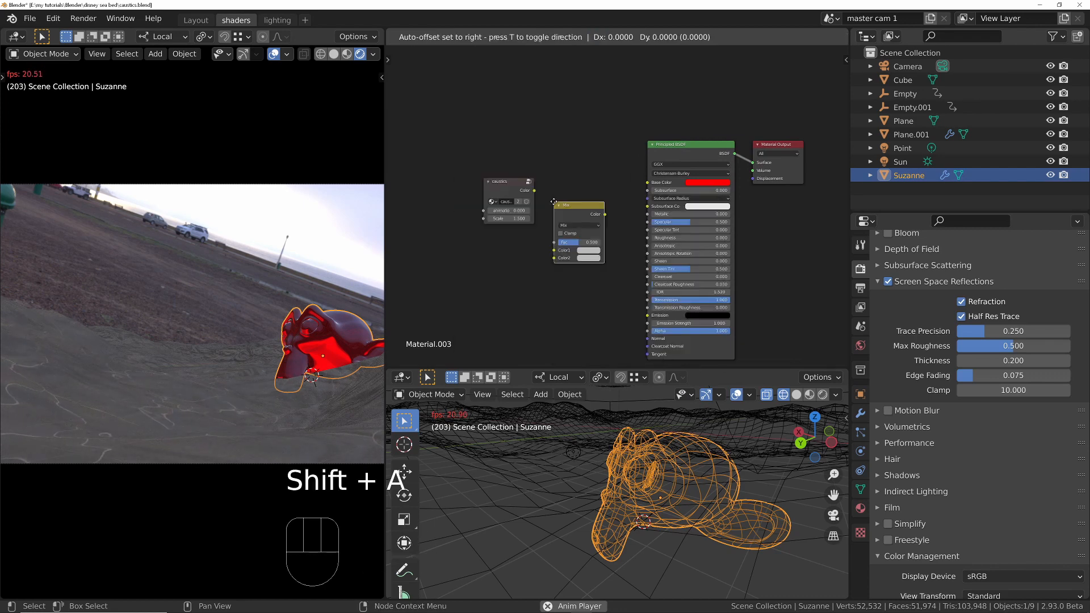
left_click(553, 175)
left_click(568, 199)
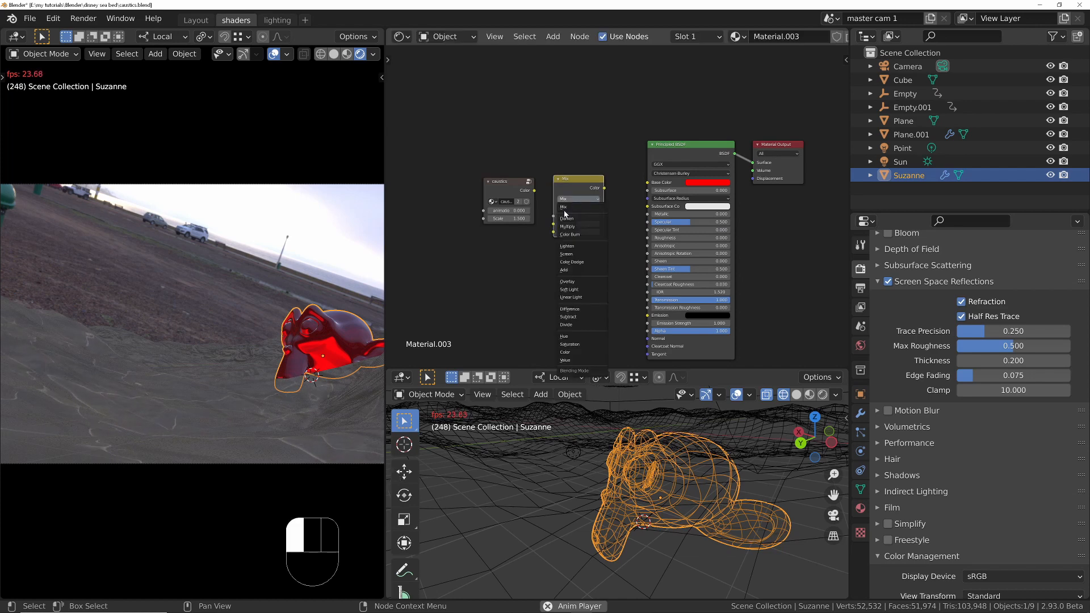
left_click(576, 270)
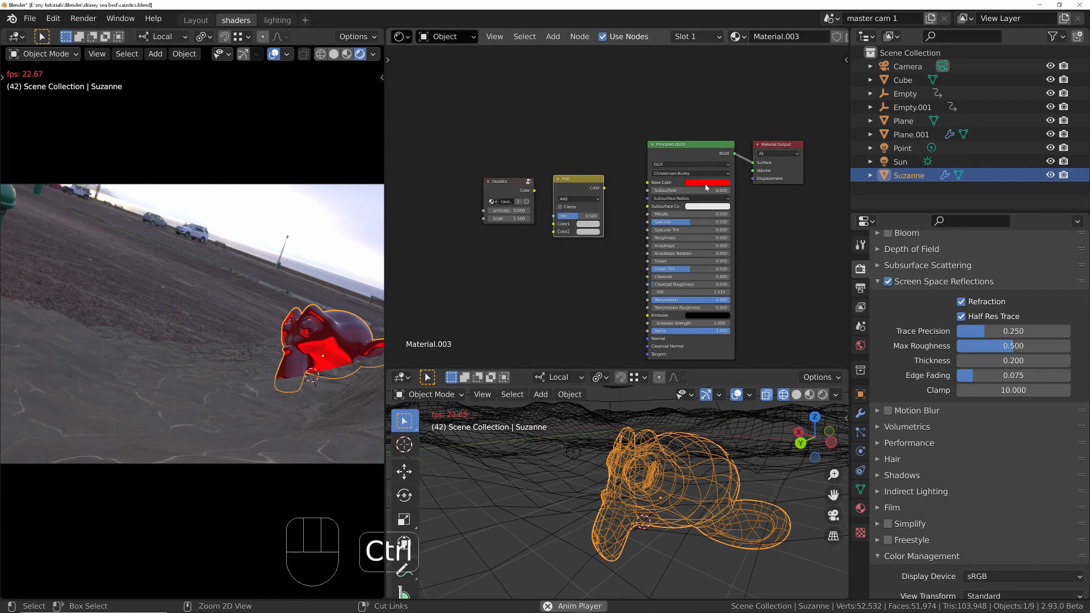
key("ctrl+c")
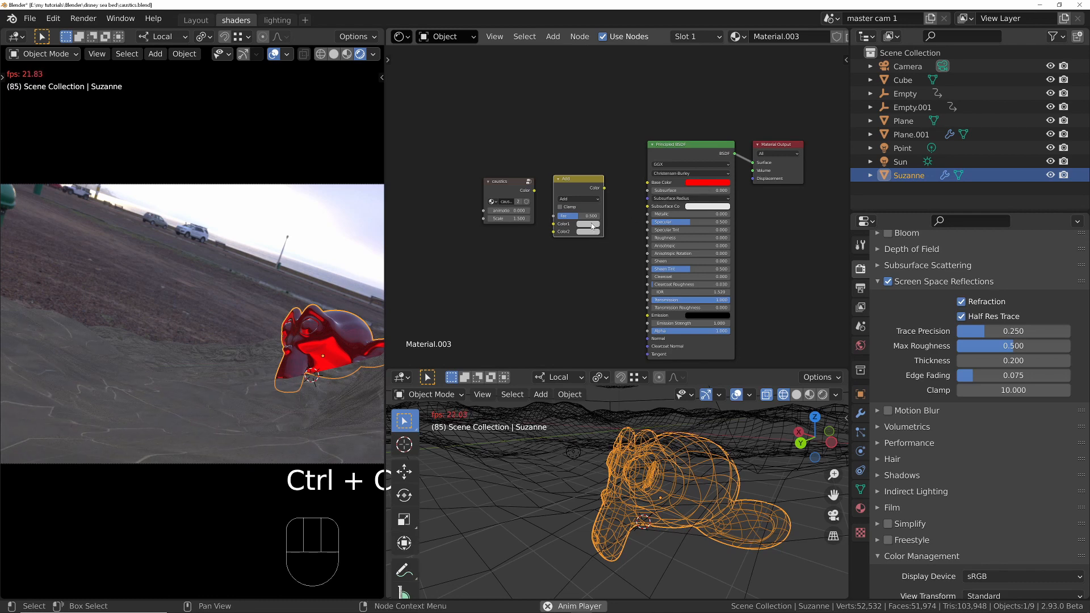
key("ctrl+v")
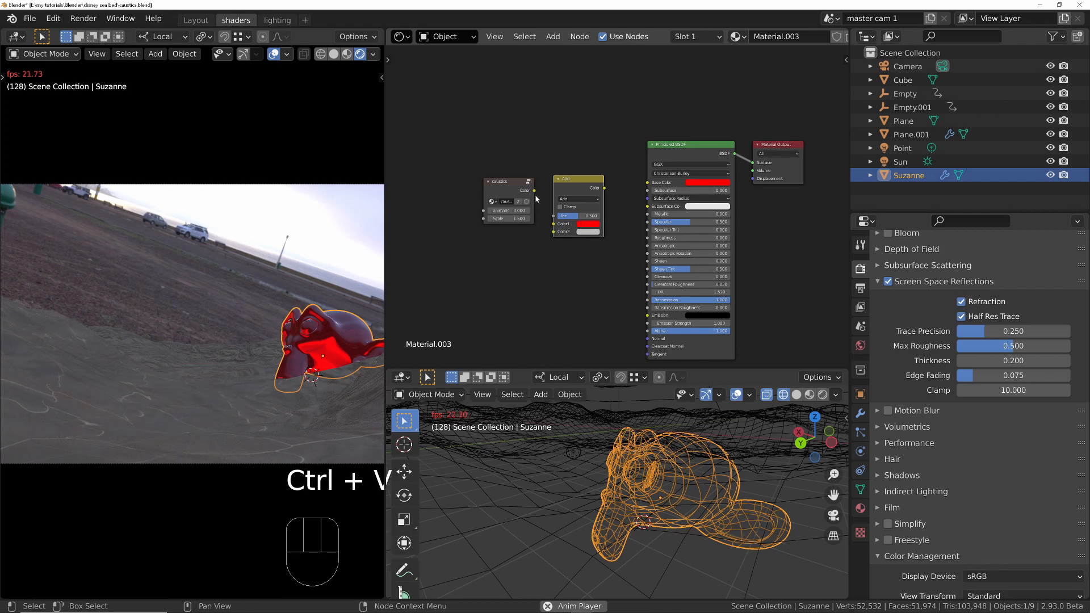
Step: Link the caustics Color to the Add node's Color2 and the Add output to the Principled BSDF's Base Color
left_click_drag(534, 190, 553, 232)
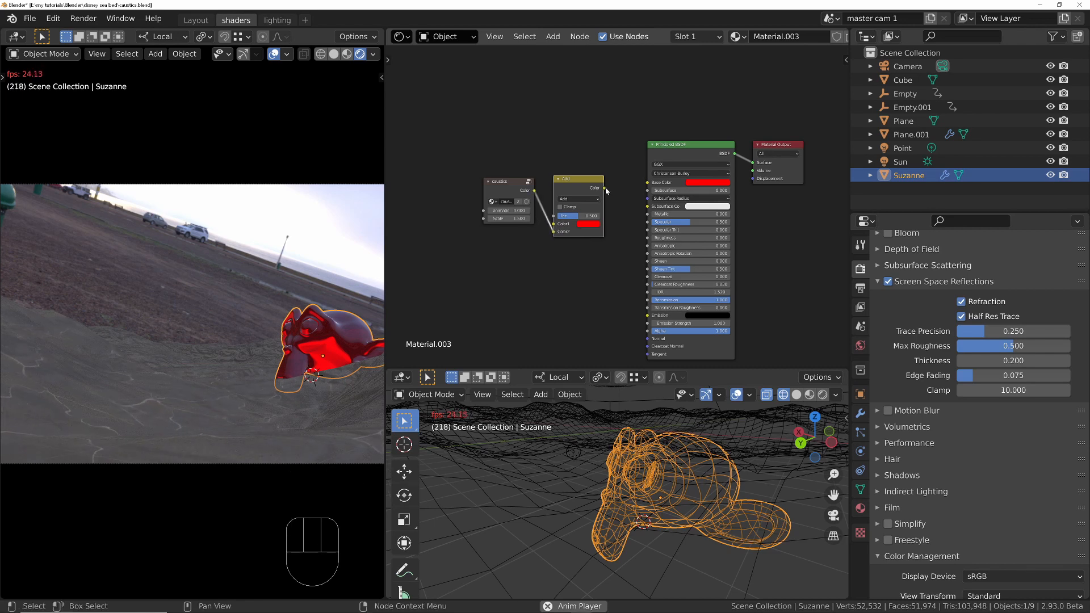
left_click_drag(605, 189, 649, 187)
key("space")
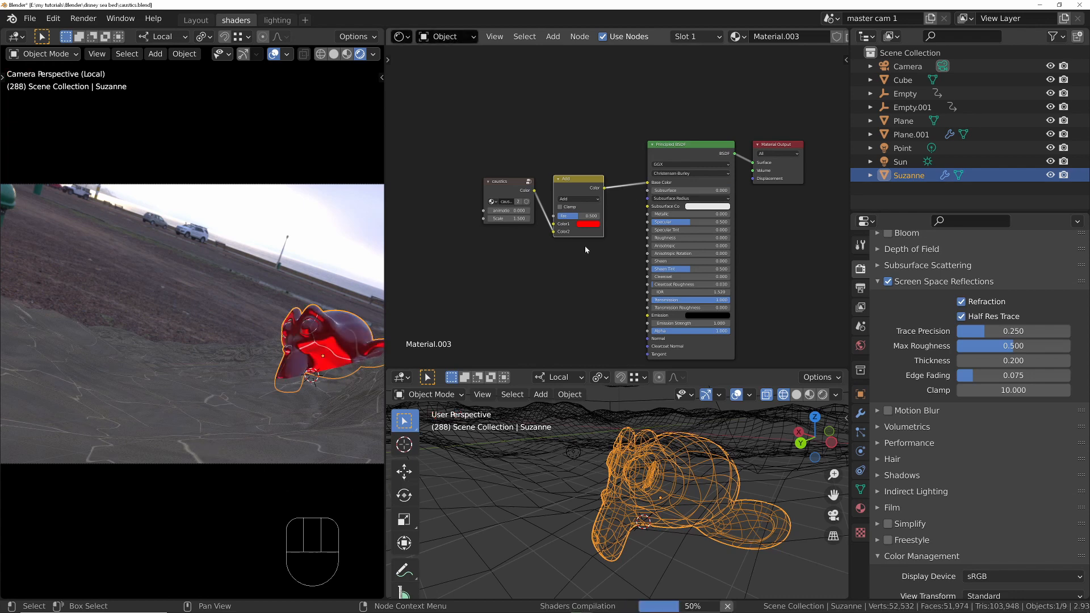
key("space")
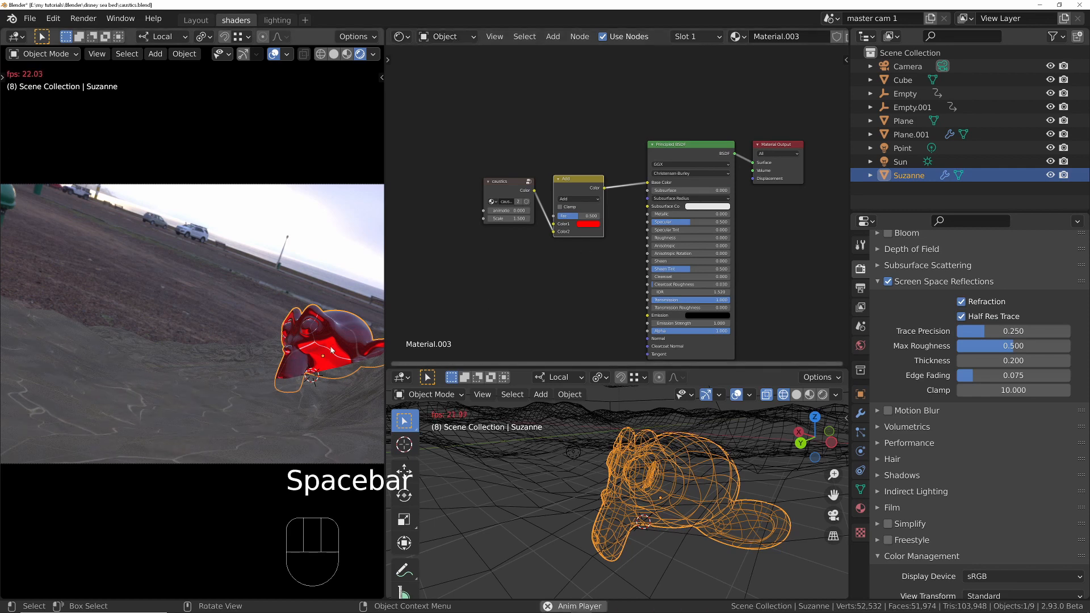
Step: Set the Scale of the caustics node in Suzanne's material to 3.350
middle_click_drag(523, 302, 570, 293)
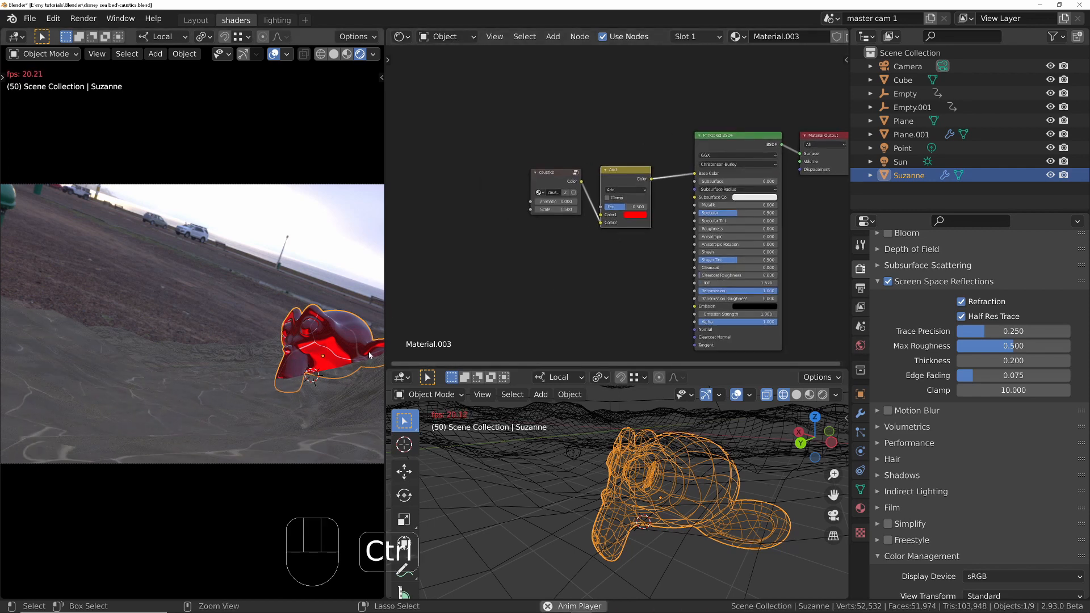
middle_click_drag(558, 245, 554, 176, "ctrl")
key("Escape")
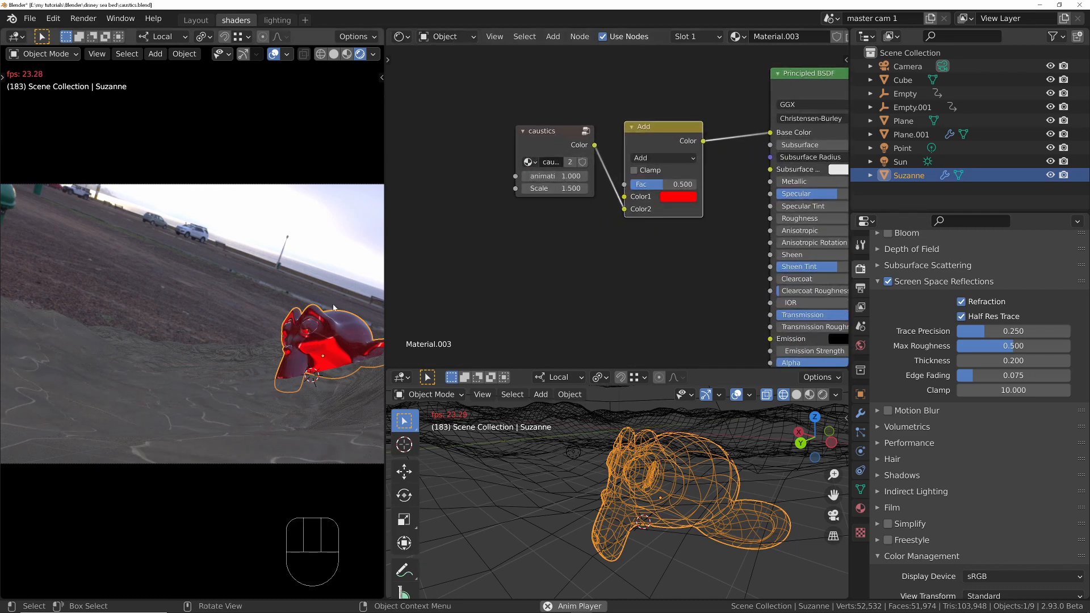
middle_click_drag(547, 215, 545, 188, "ctrl")
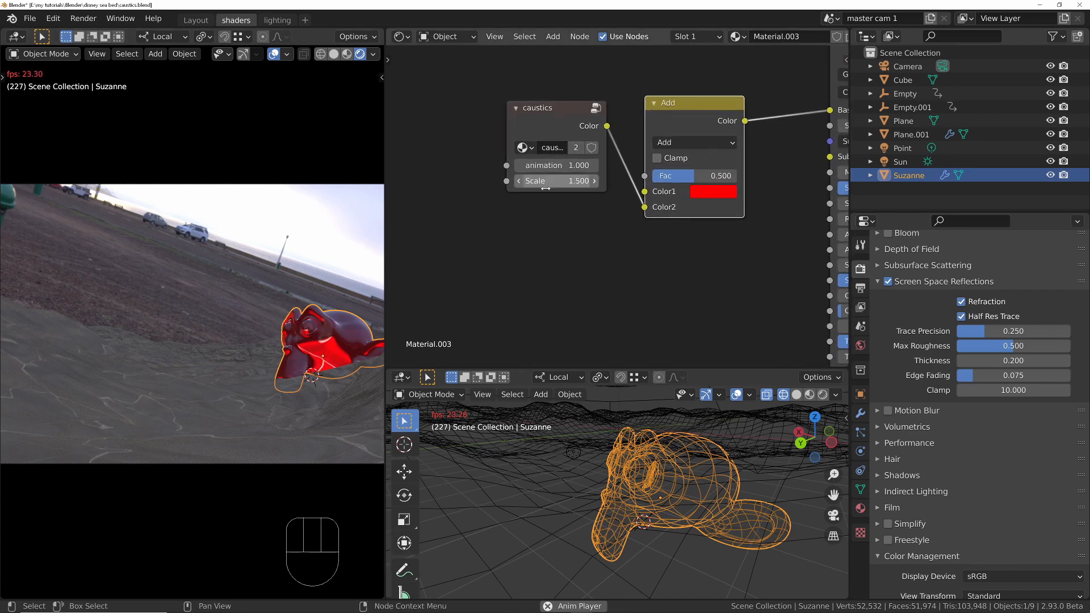
left_click_drag(548, 182, 562, 182, "shift")
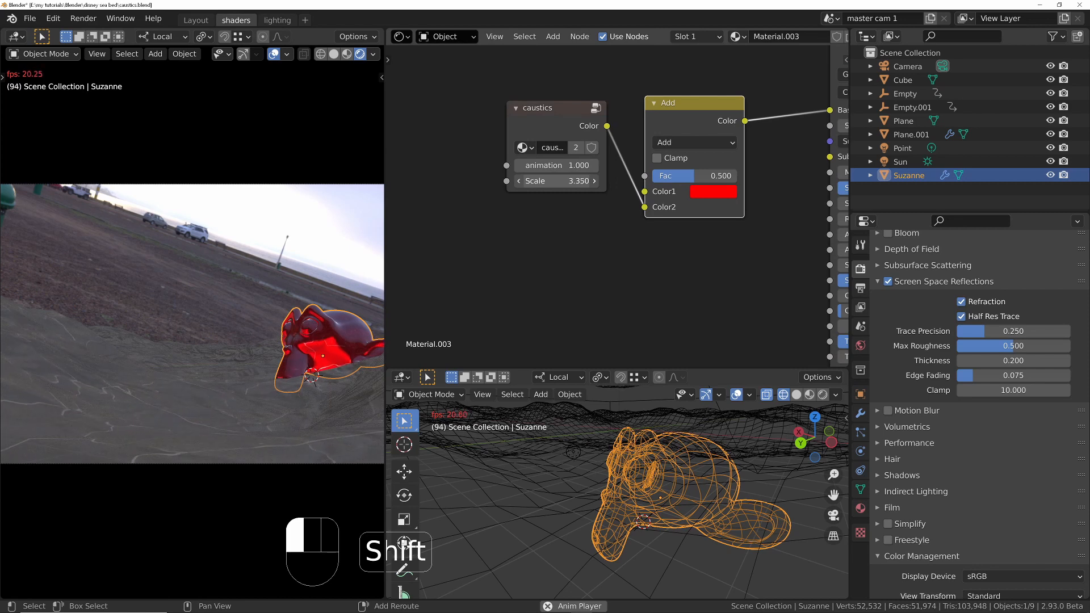
Step: Inside the caustics group, move the ColorRamp's black stop slightly further from the white stop to thicken the caustic lines, and return to Suzanne's material
left_click_drag(562, 182, 562, 181, "shift")
middle_click_drag(574, 210, 585, 149, "ctrl")
left_click(594, 108)
key("Tab")
middle_click_drag(635, 245, 661, 335, "ctrl")
middle_click_drag(643, 164, 525, 212)
middle_click_drag(526, 213, 539, 256, "ctrl")
middle_click_drag(699, 181, 389, 226)
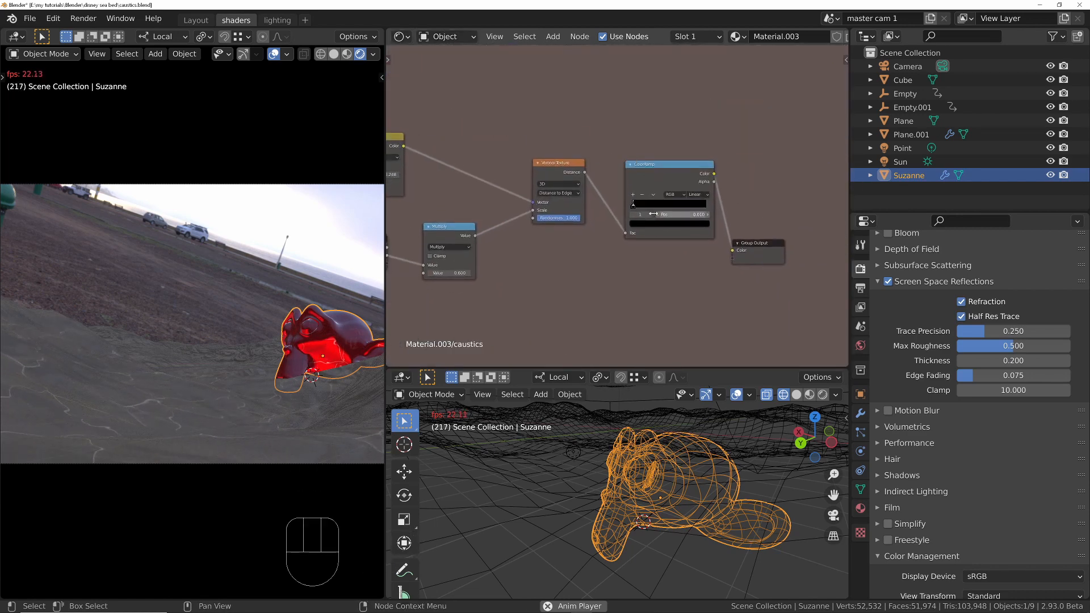
middle_click_drag(653, 214, 641, 187, "ctrl")
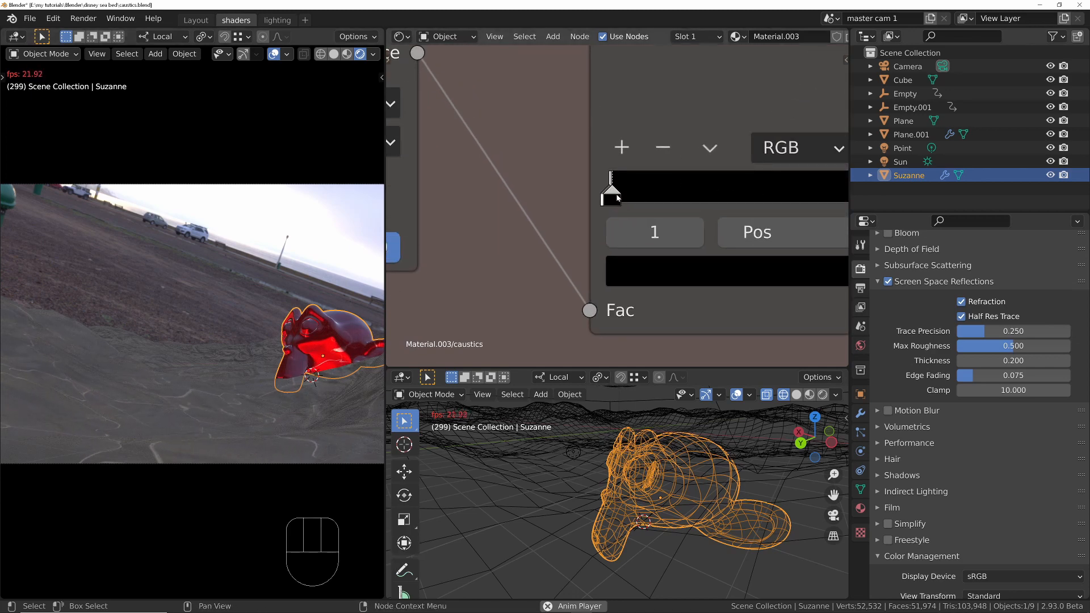
left_click_drag(617, 197, 626, 197)
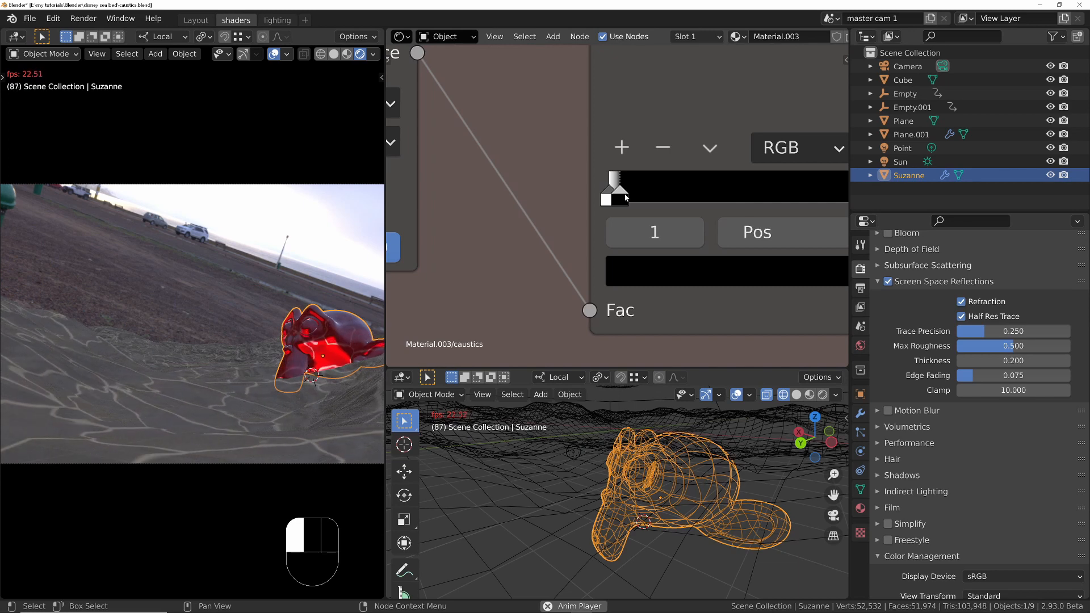
middle_click_drag(506, 150, 681, 206, "ctrl")
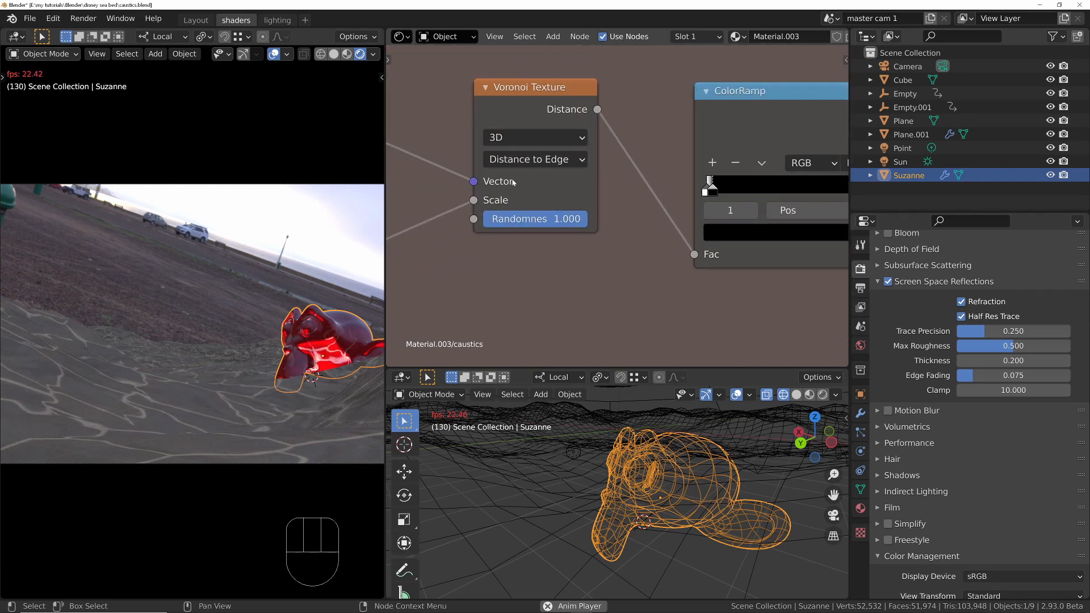
middle_click_drag(510, 180, 738, 197)
middle_click_drag(578, 149, 585, 236, "ctrl")
middle_click_drag(612, 190, 598, 172, "ctrl")
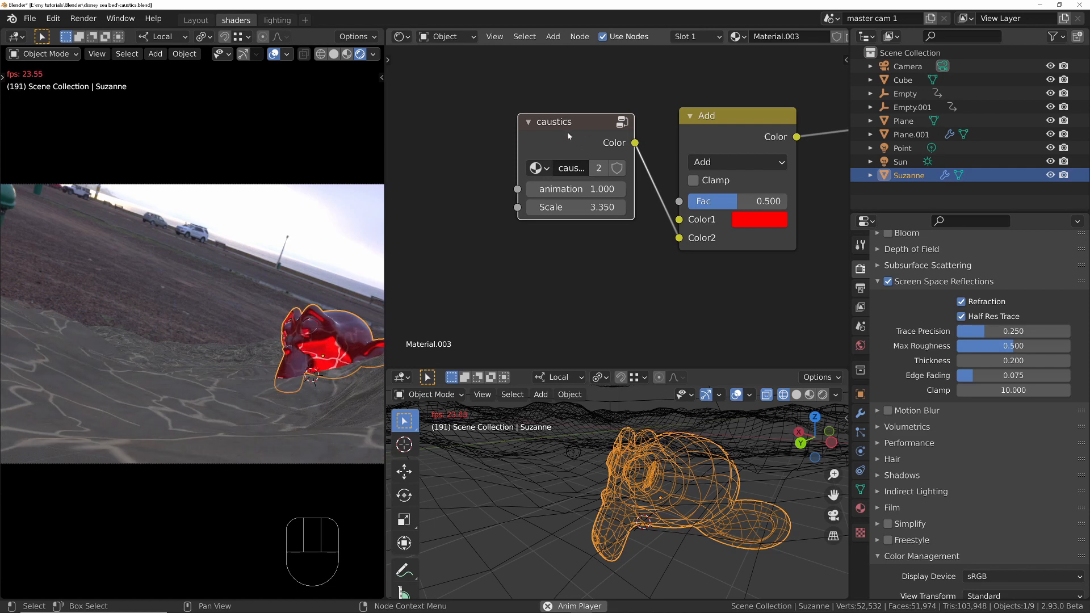
middle_click_drag(606, 223, 618, 302, "ctrl")
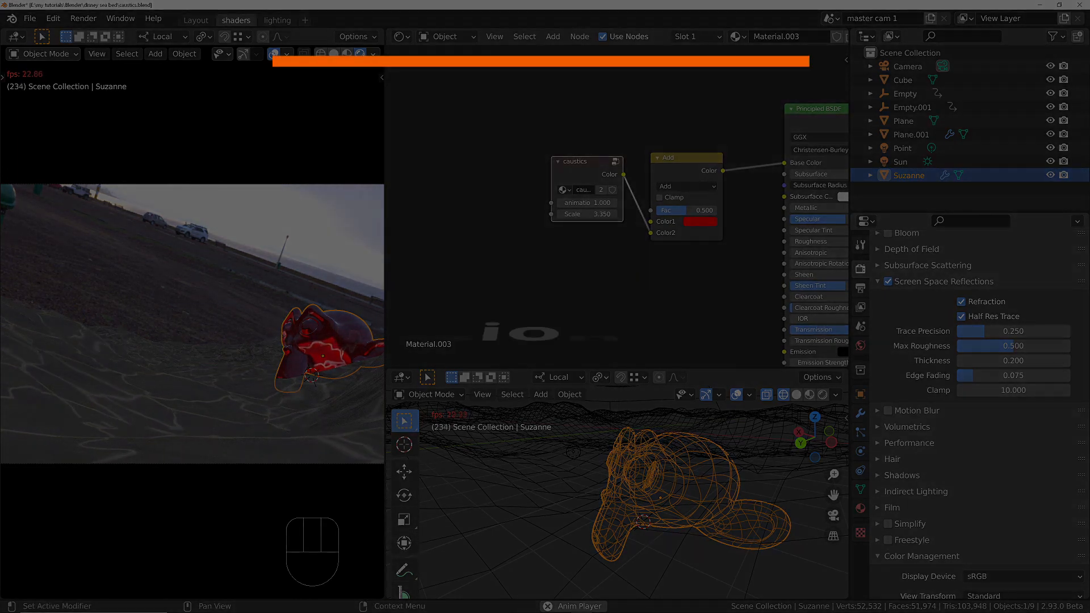